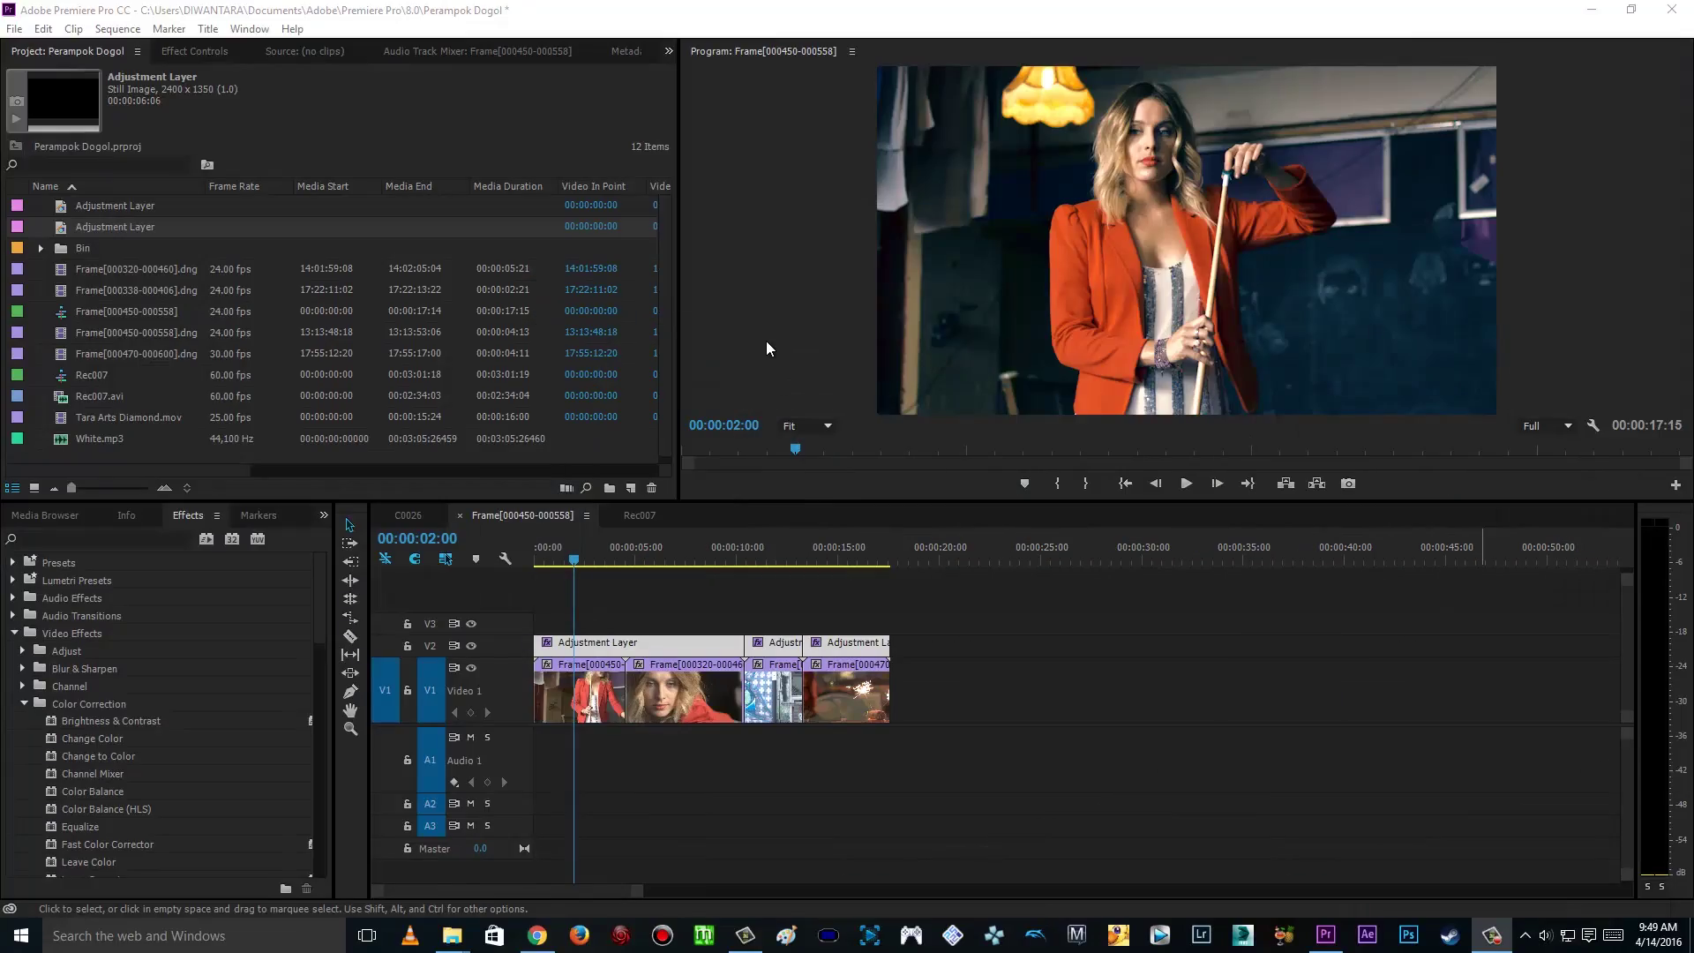
Step: View the graded frame in a maximized program monitor, save the project, and restore the normal layout
click(765, 337)
key(grave)
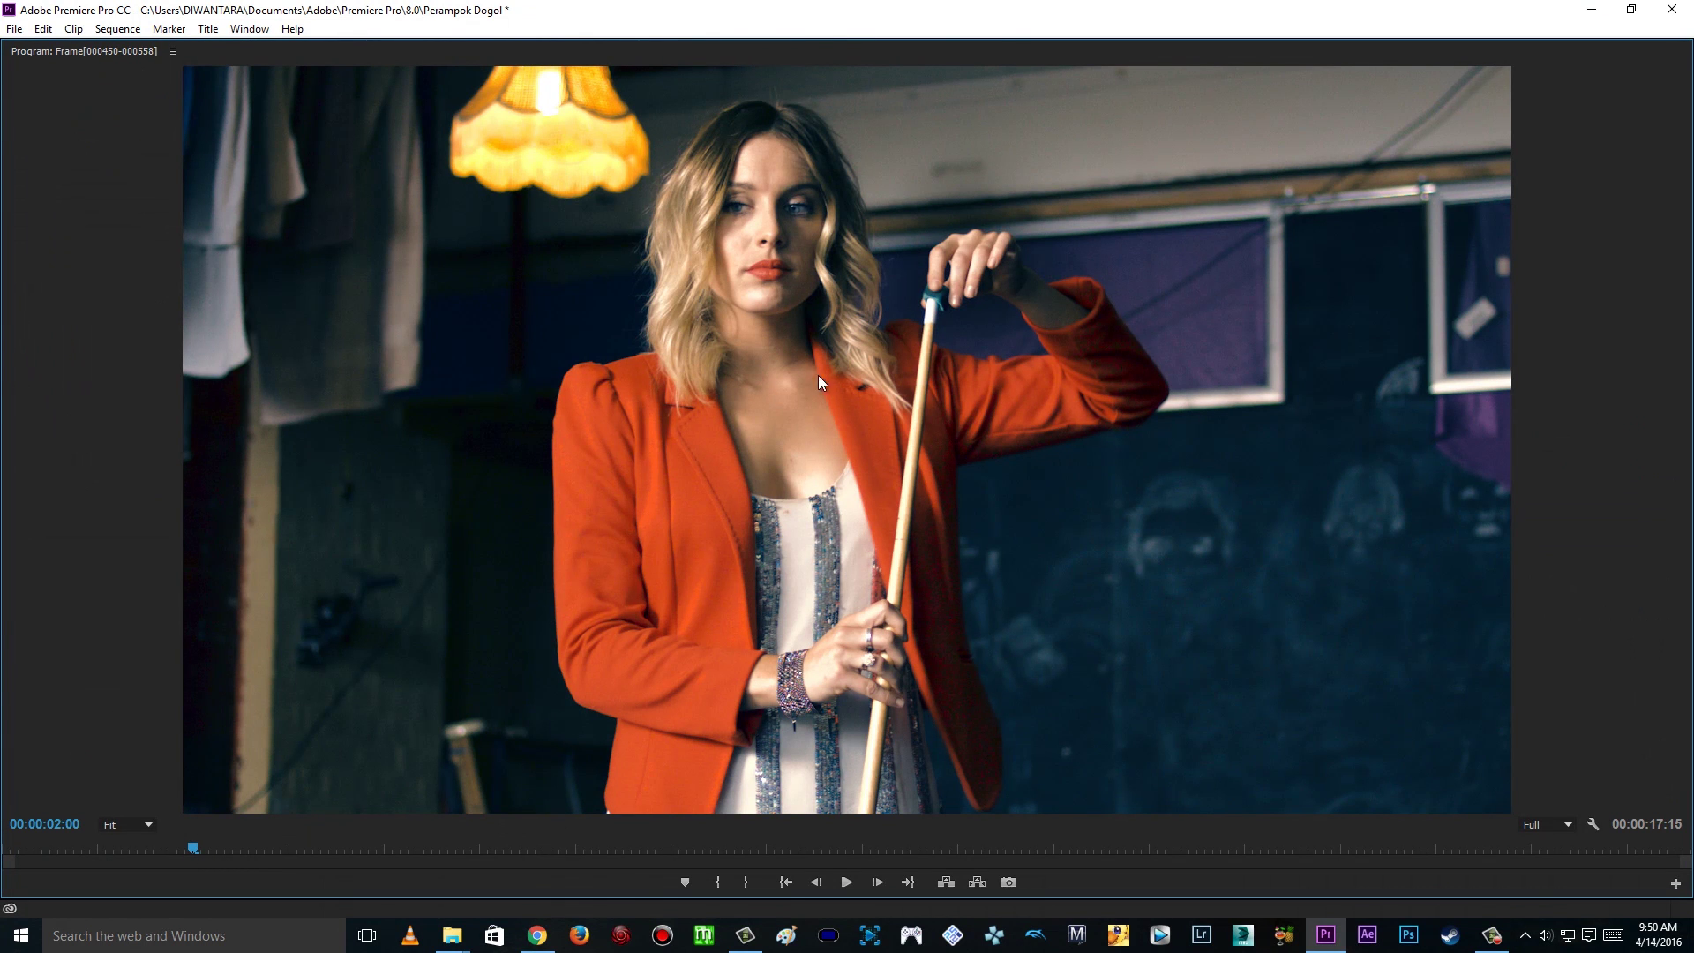
key(ctrl+s)
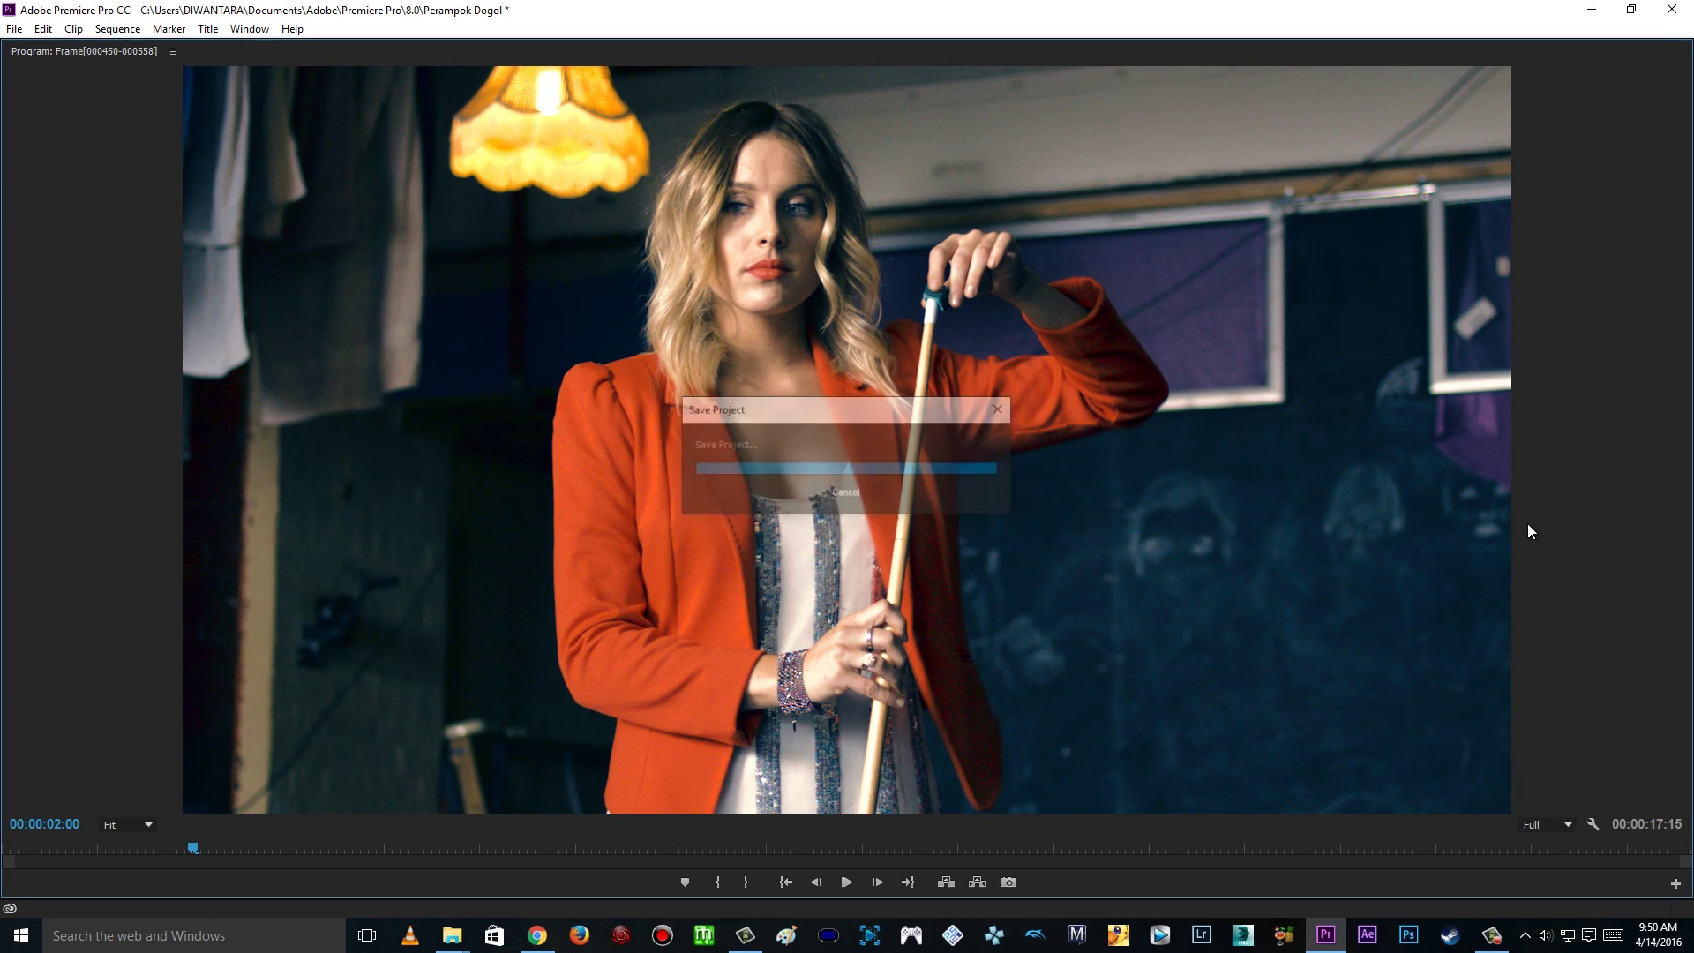
key(grave)
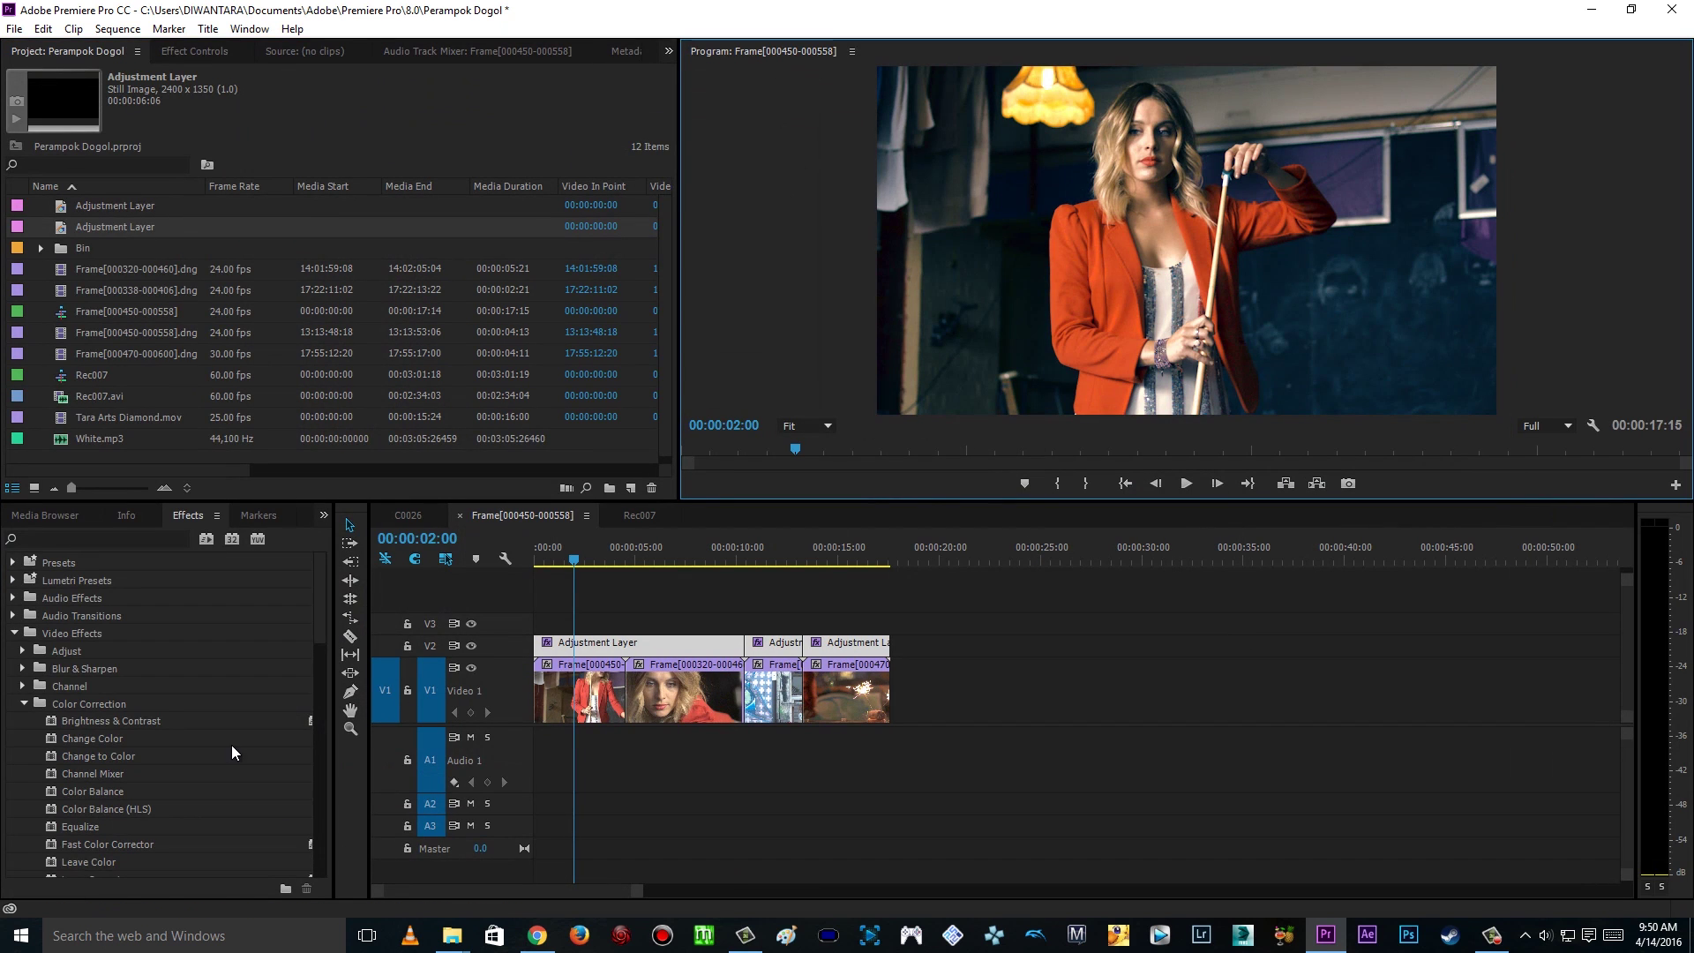
Step: Toggle the V2 track output to compare the graded and ungraded footage, leaving the track hidden
scroll(246, 732, down, 3)
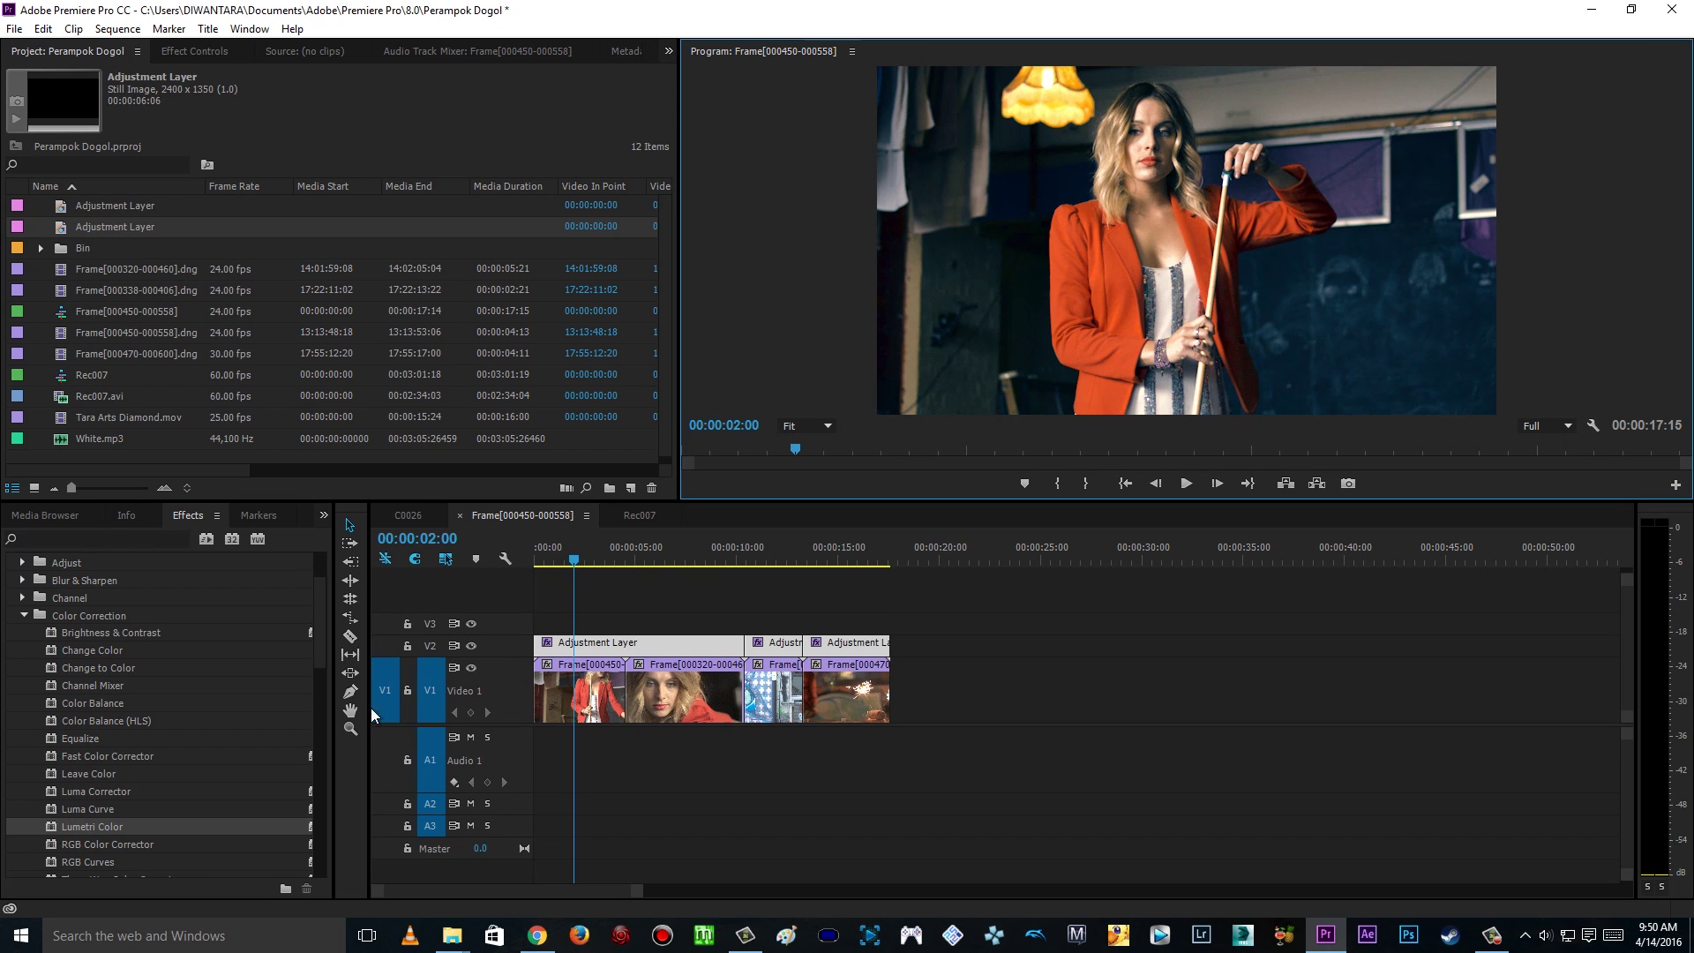
drag(325, 639, 323, 651)
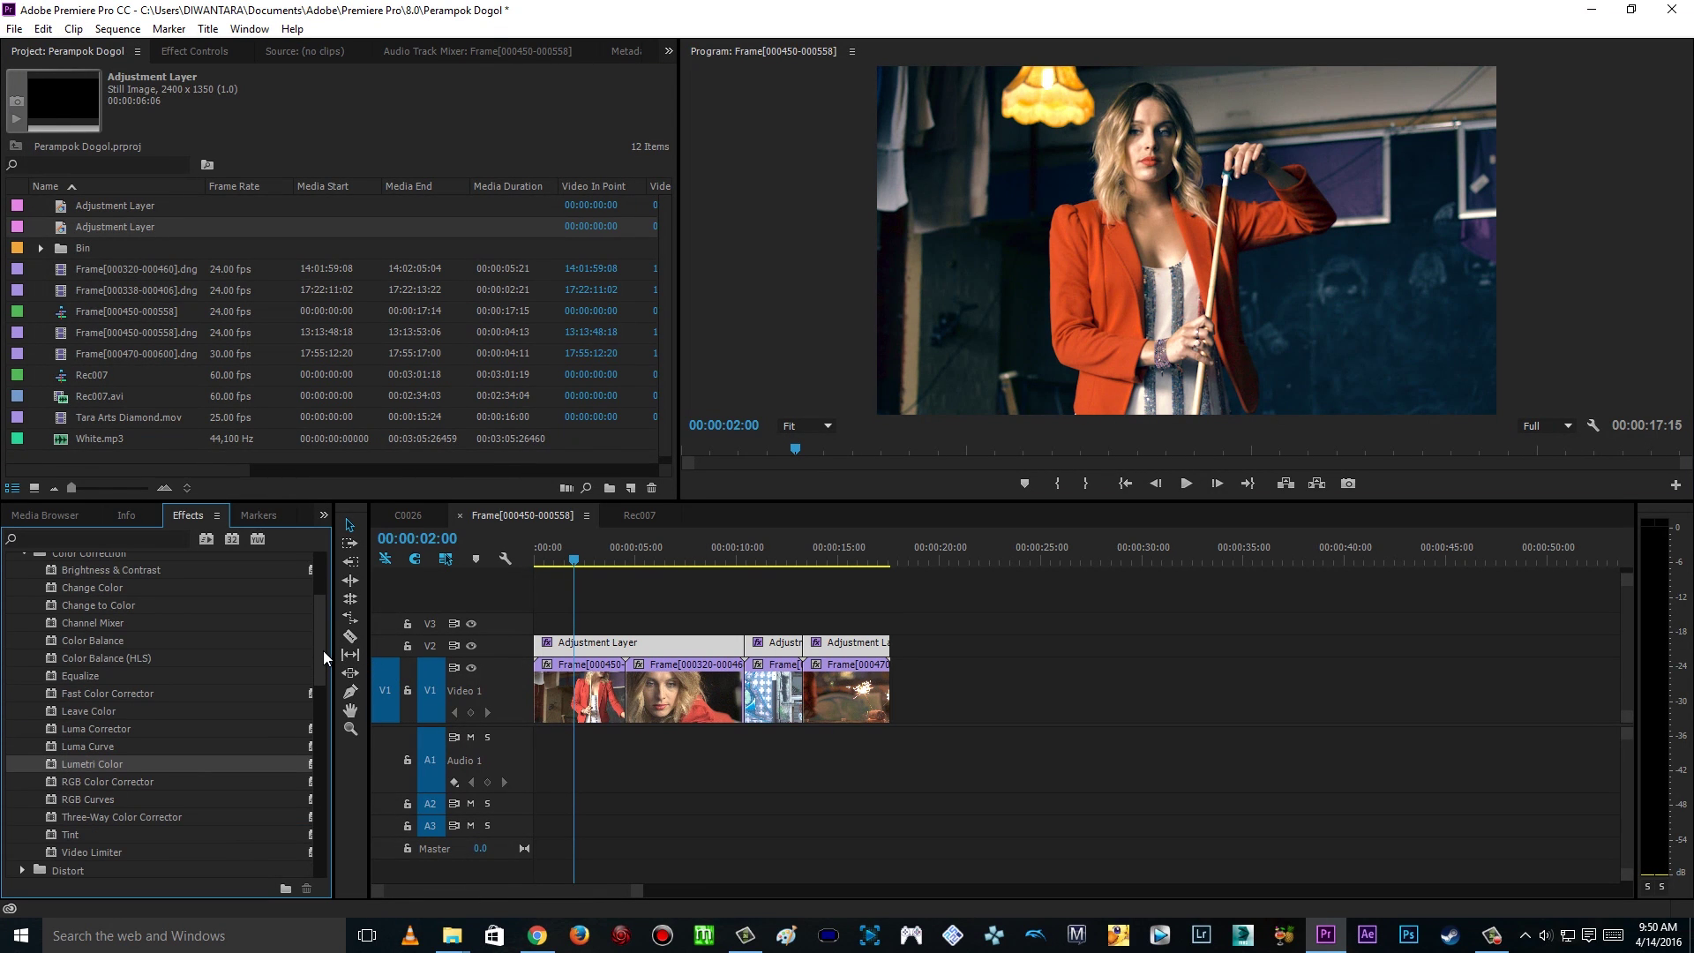
click(472, 645)
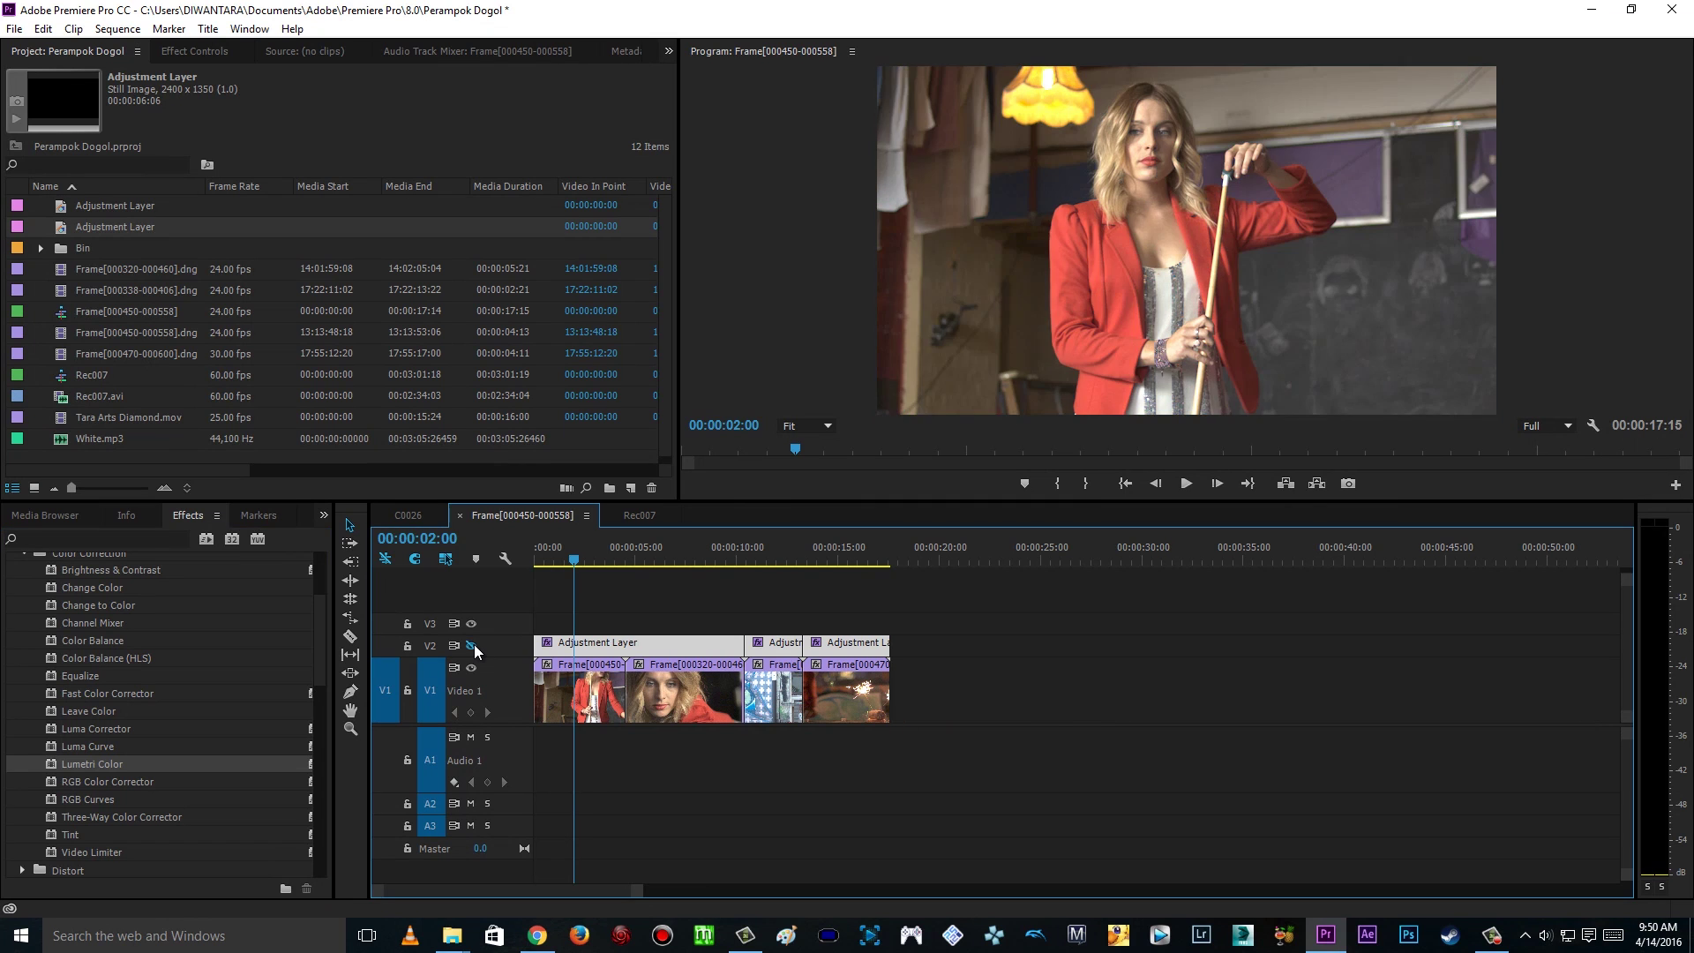
click(472, 645)
click(472, 645)
Step: Create a new adjustment layer and place it on track V3 across all four clips
click(635, 496)
click(689, 548)
click(869, 530)
drag(68, 253, 889, 623)
Step: Move the three V2 adjustment layers past the end of the footage, select the V3 layer, and move the playhead to 00:00:02:20
drag(632, 650, 1206, 650)
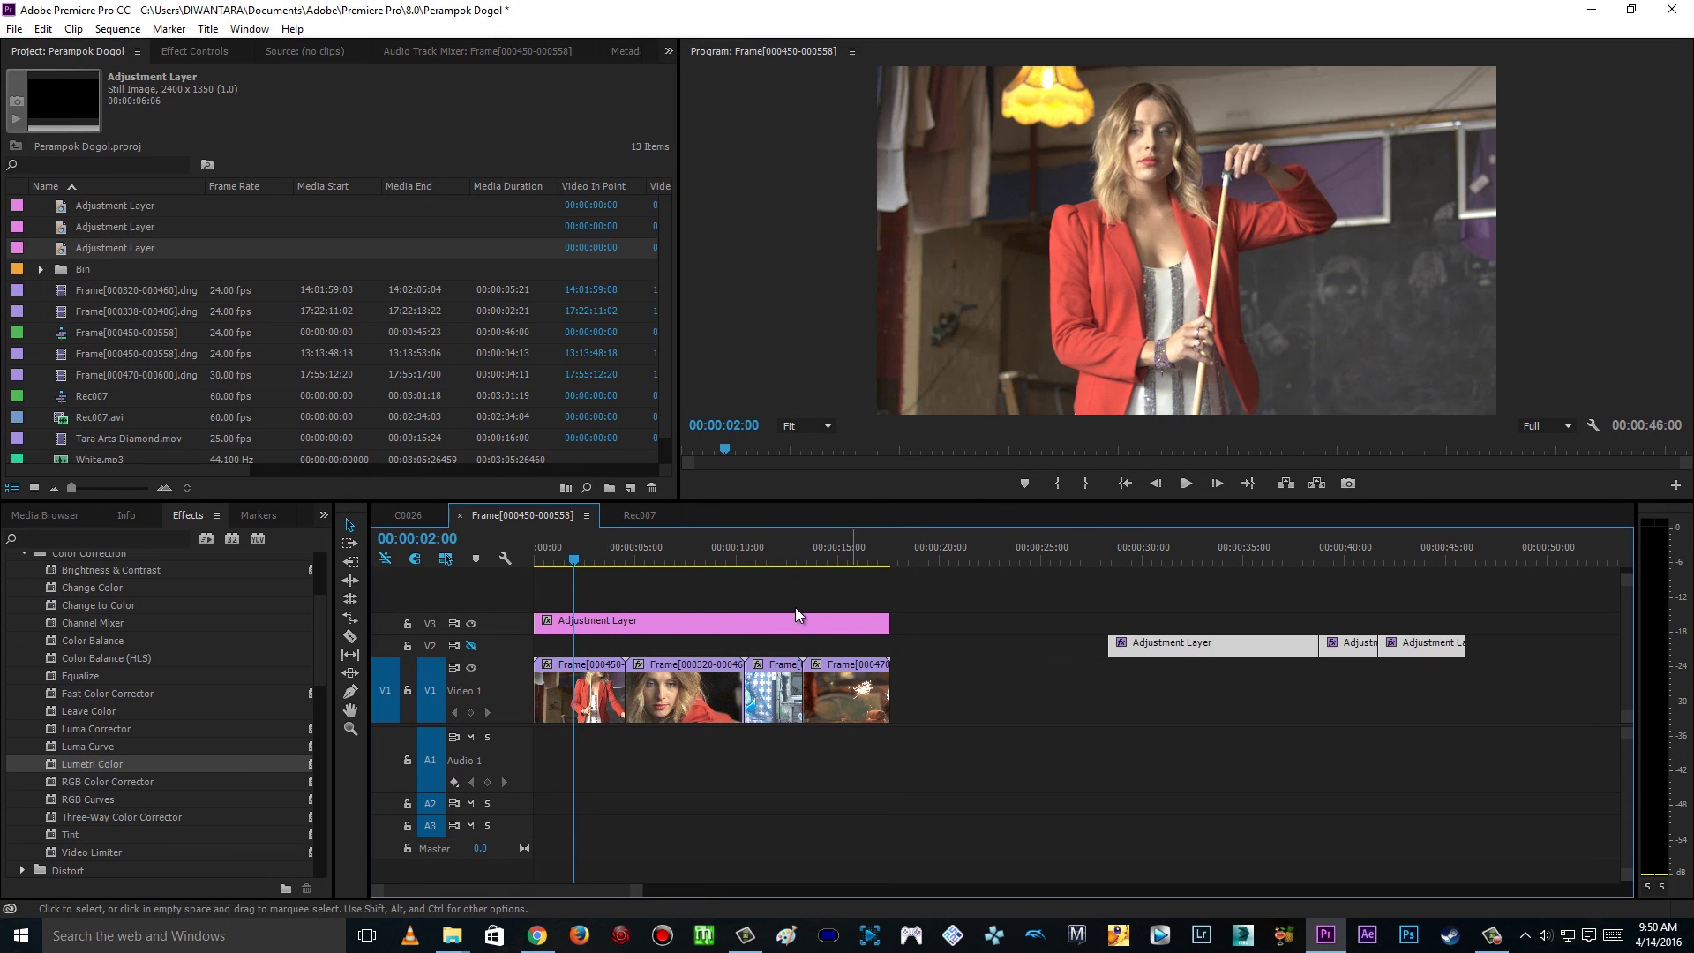
click(585, 628)
mouse_move(573, 565)
mouse_down()
mouse_move(623, 569)
mouse_move(560, 565)
mouse_move(591, 560)
mouse_up()
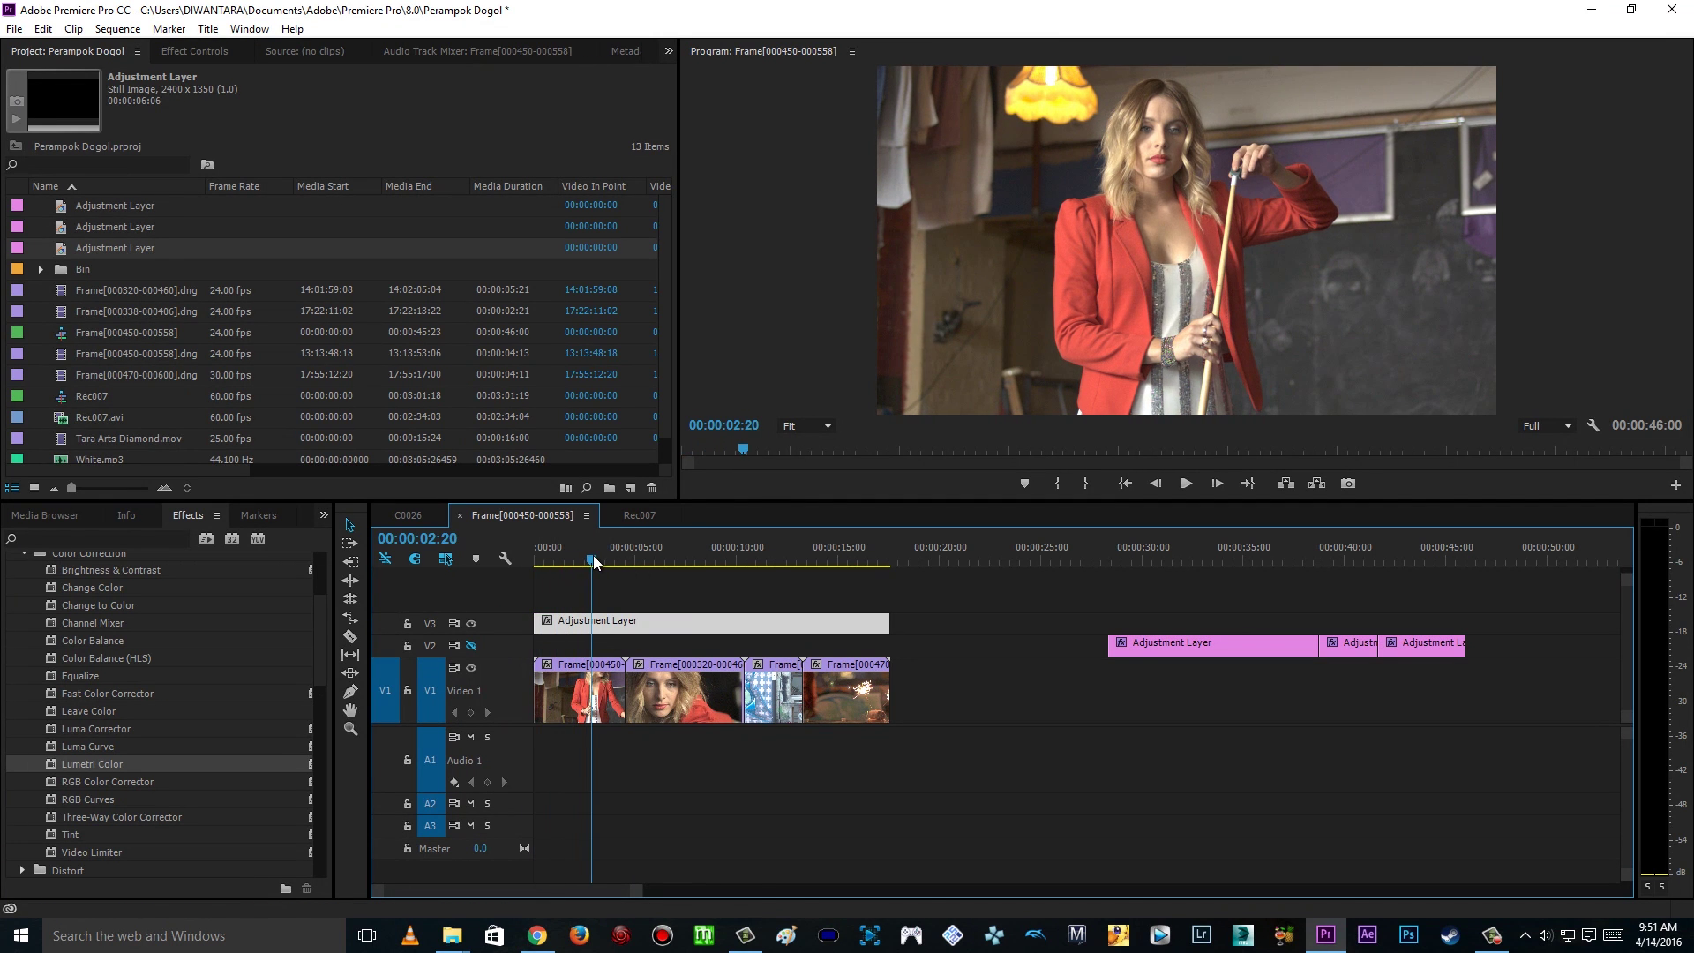
Step: Find Lumetri Color among the Color Correction video effects and apply it to the adjustment layer on V3
click(194, 522)
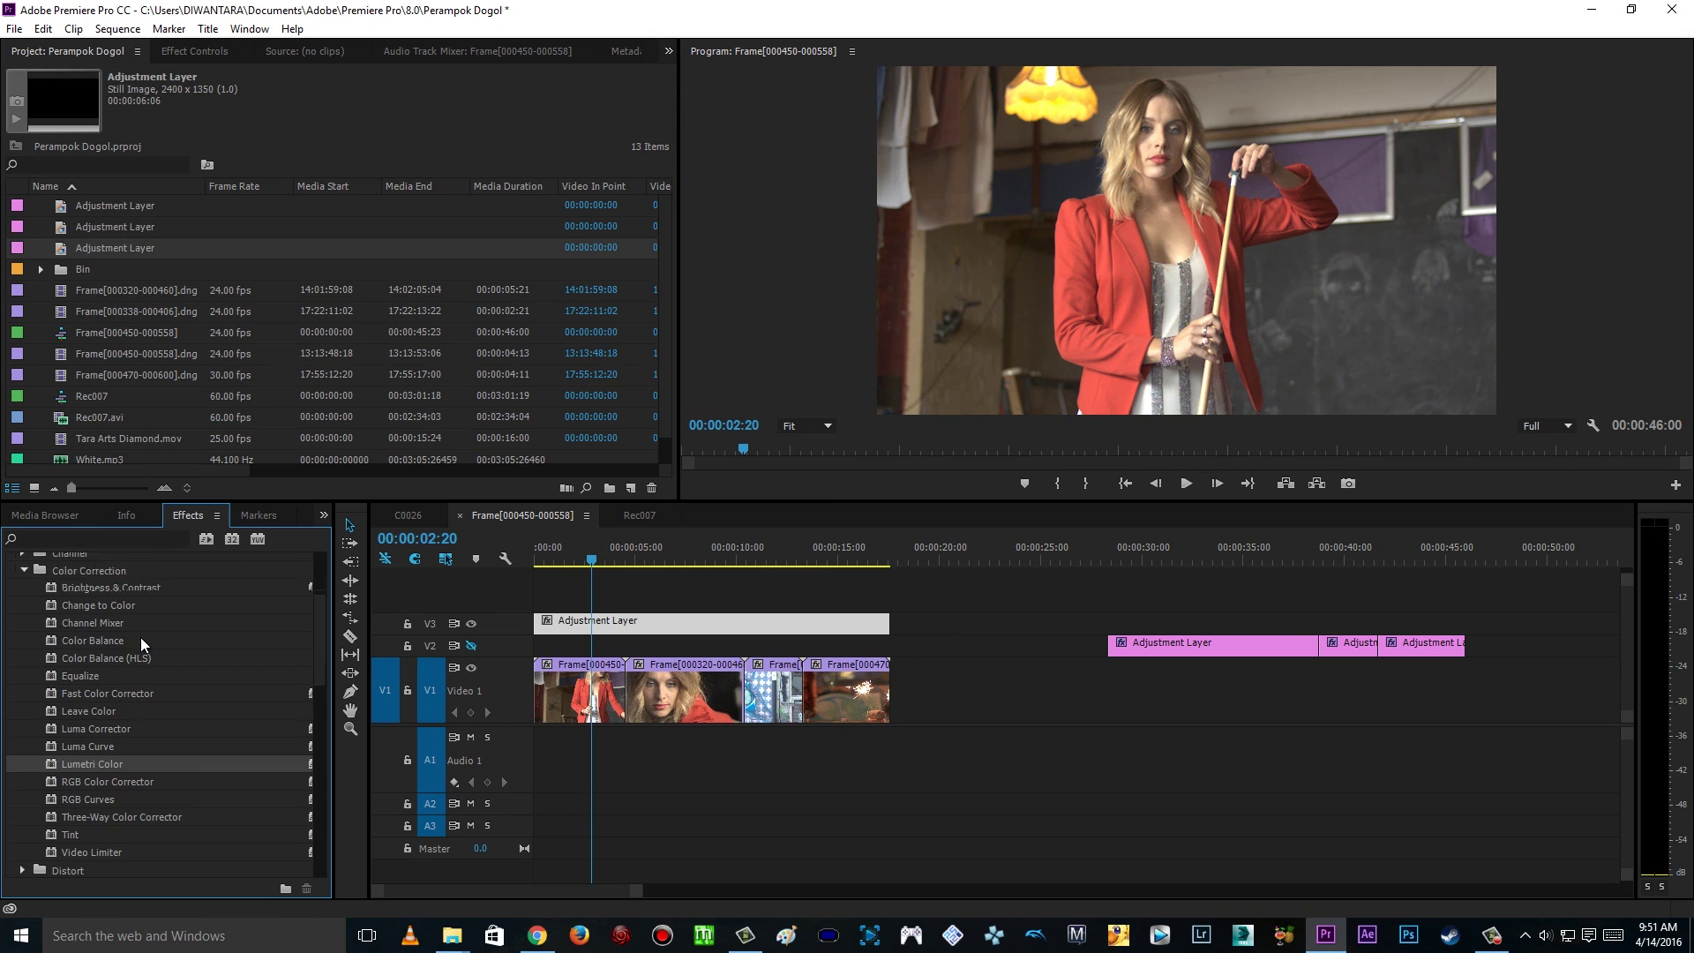
scroll(53, 626, up, 4)
click(15, 635)
click(14, 634)
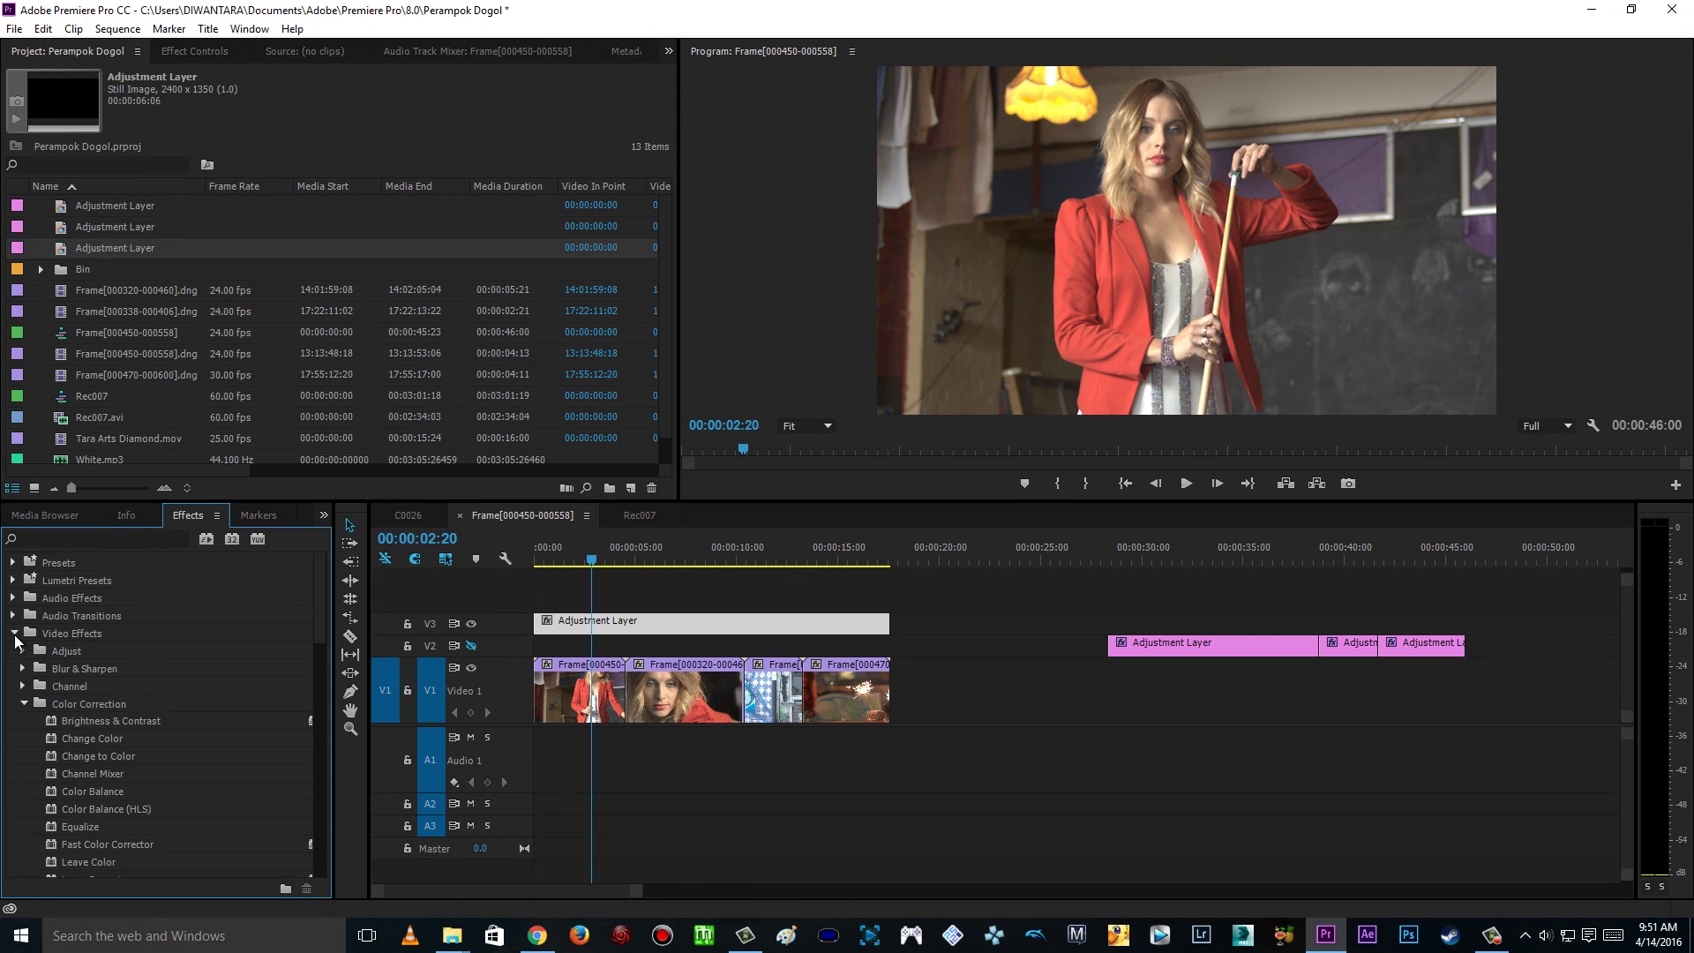
click(24, 704)
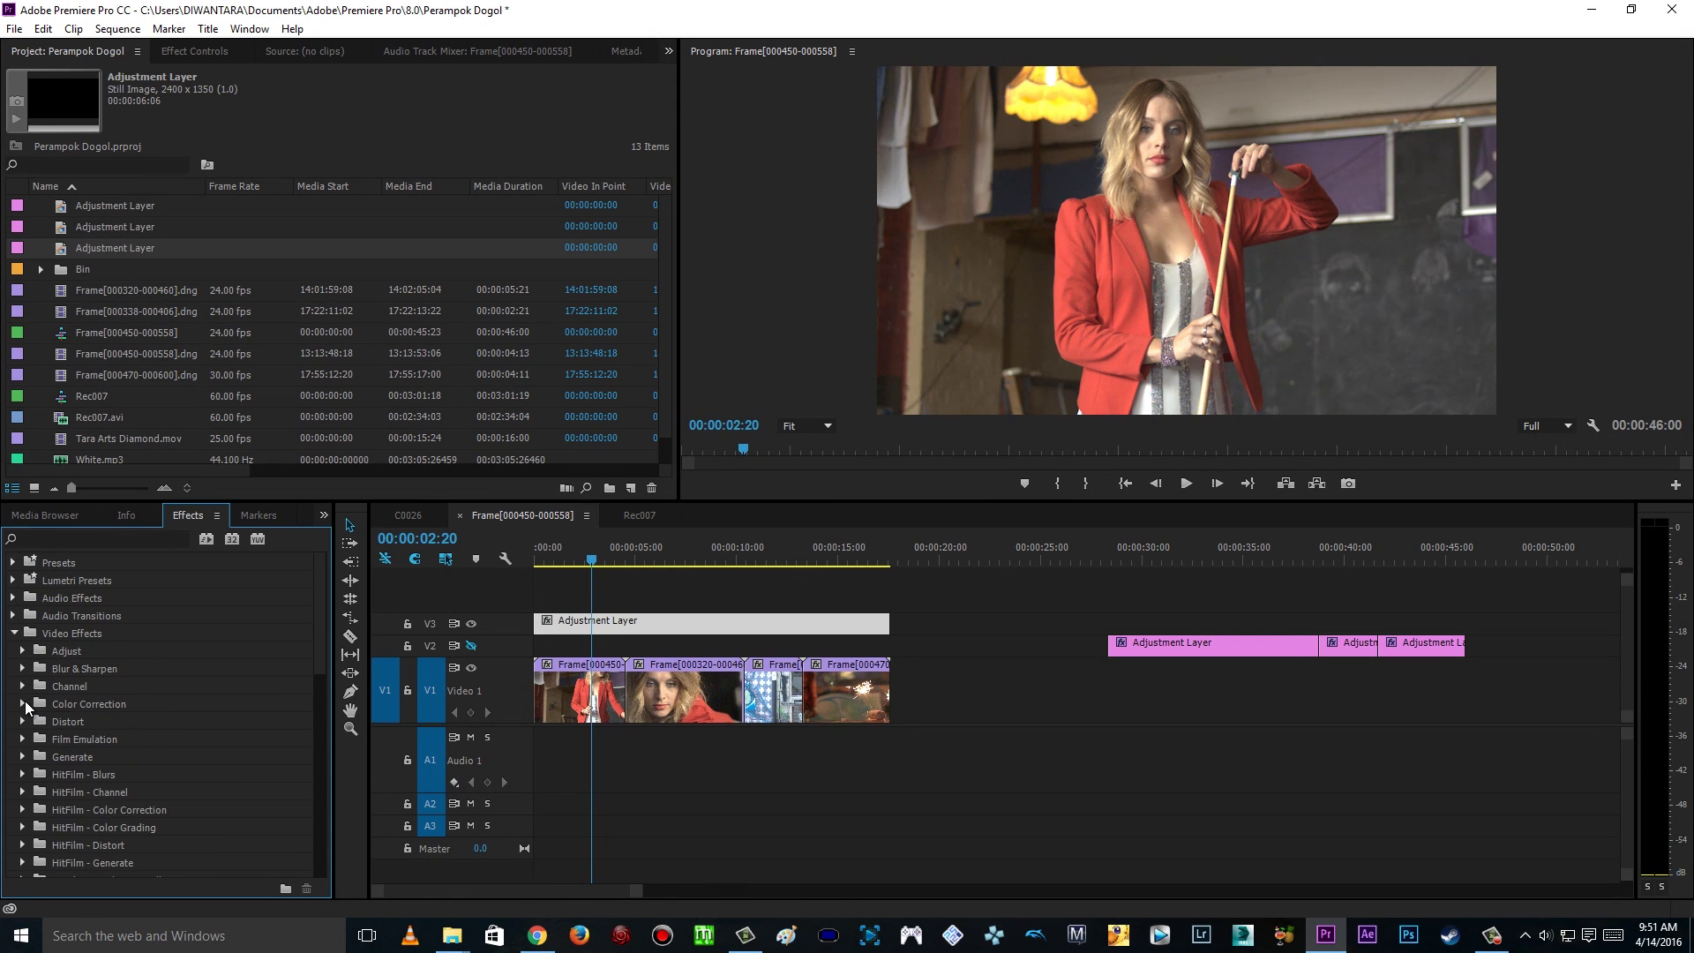
click(24, 704)
drag(327, 634, 328, 706)
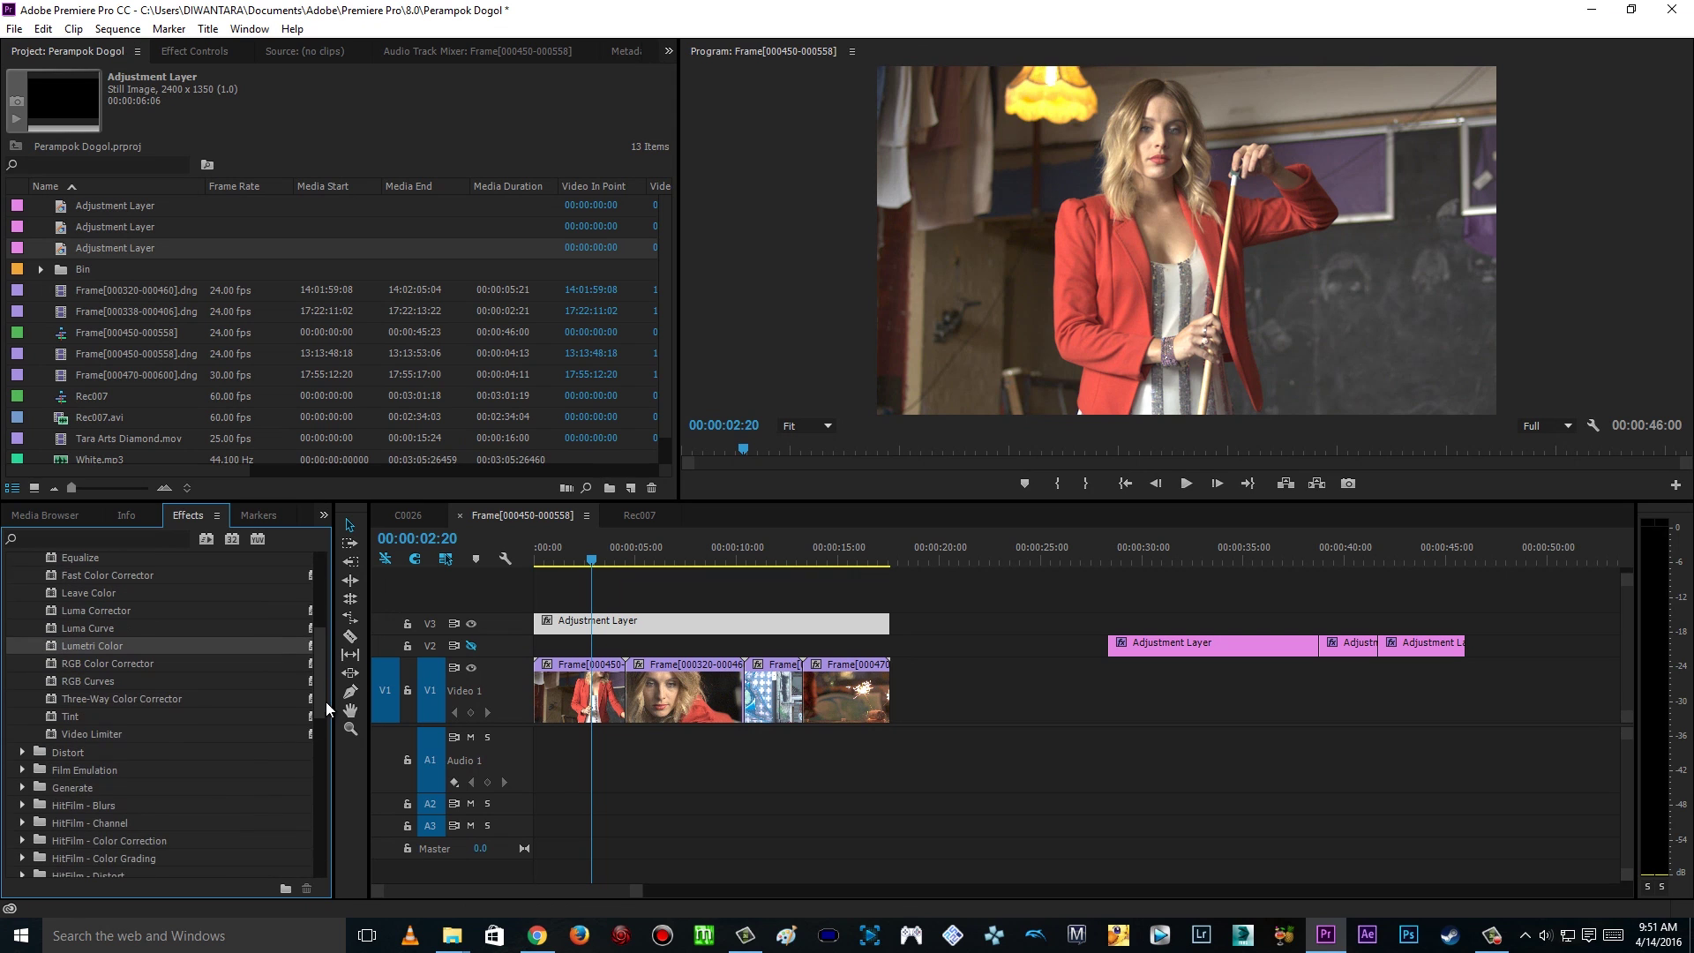
drag(55, 648, 625, 625)
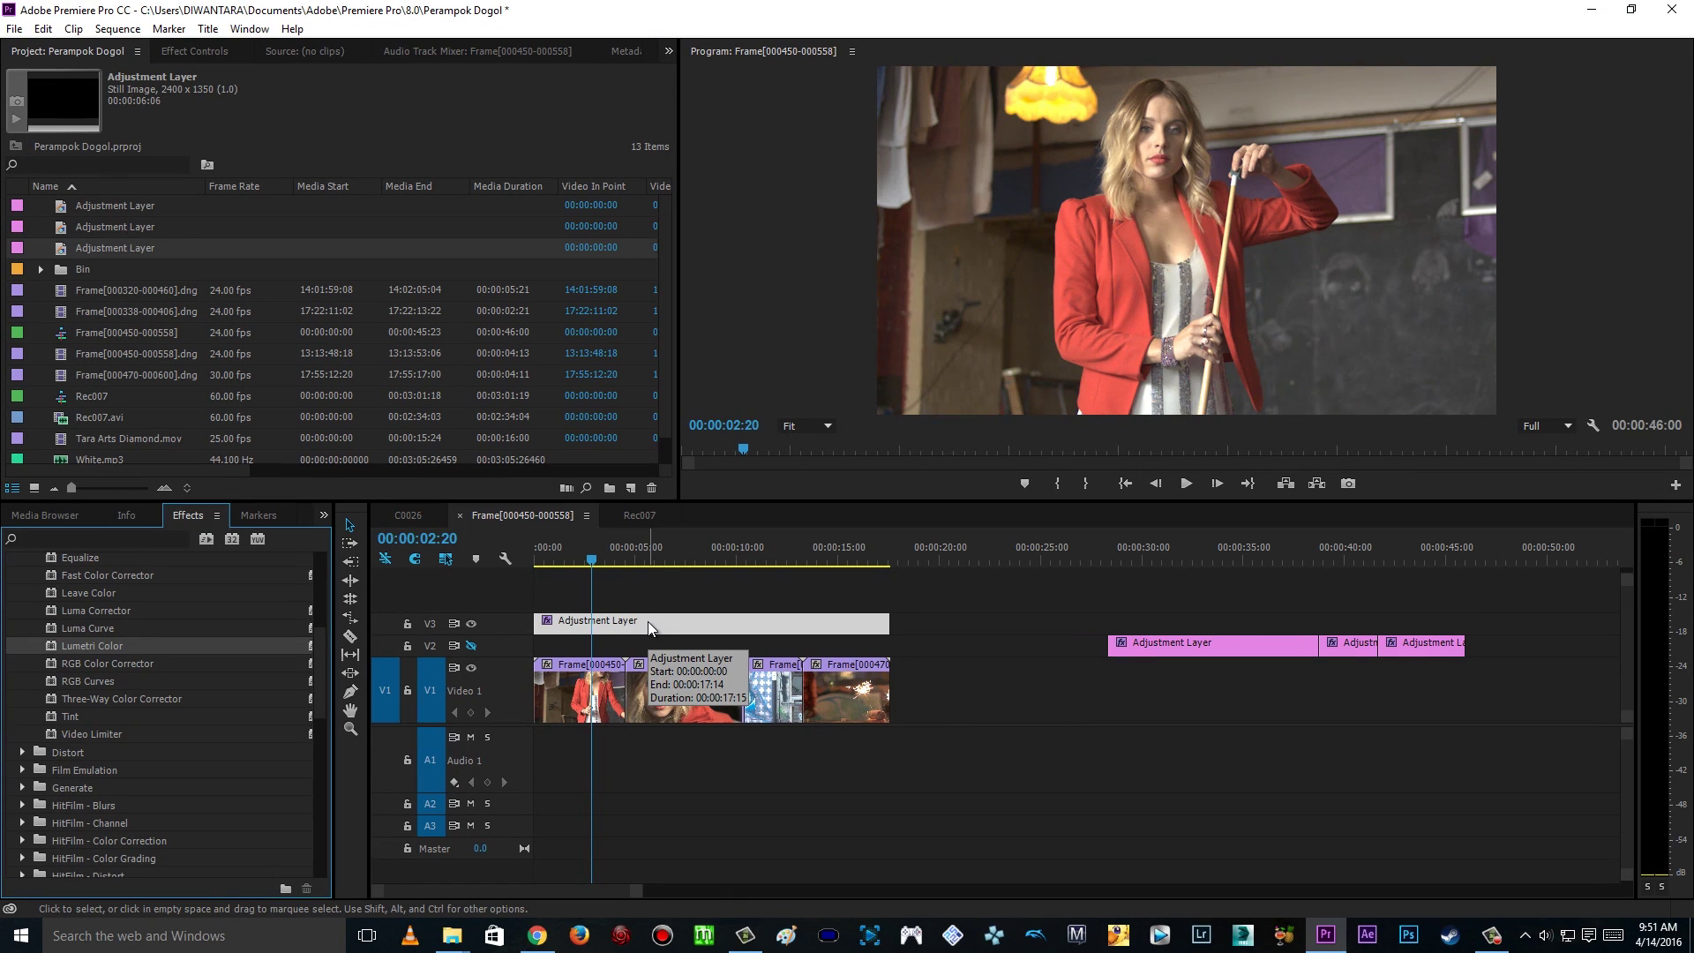
Step: Examine the four V1 clips covered by the V3 adjustment layer and preview the shot at 00:00:11:08
click(601, 699)
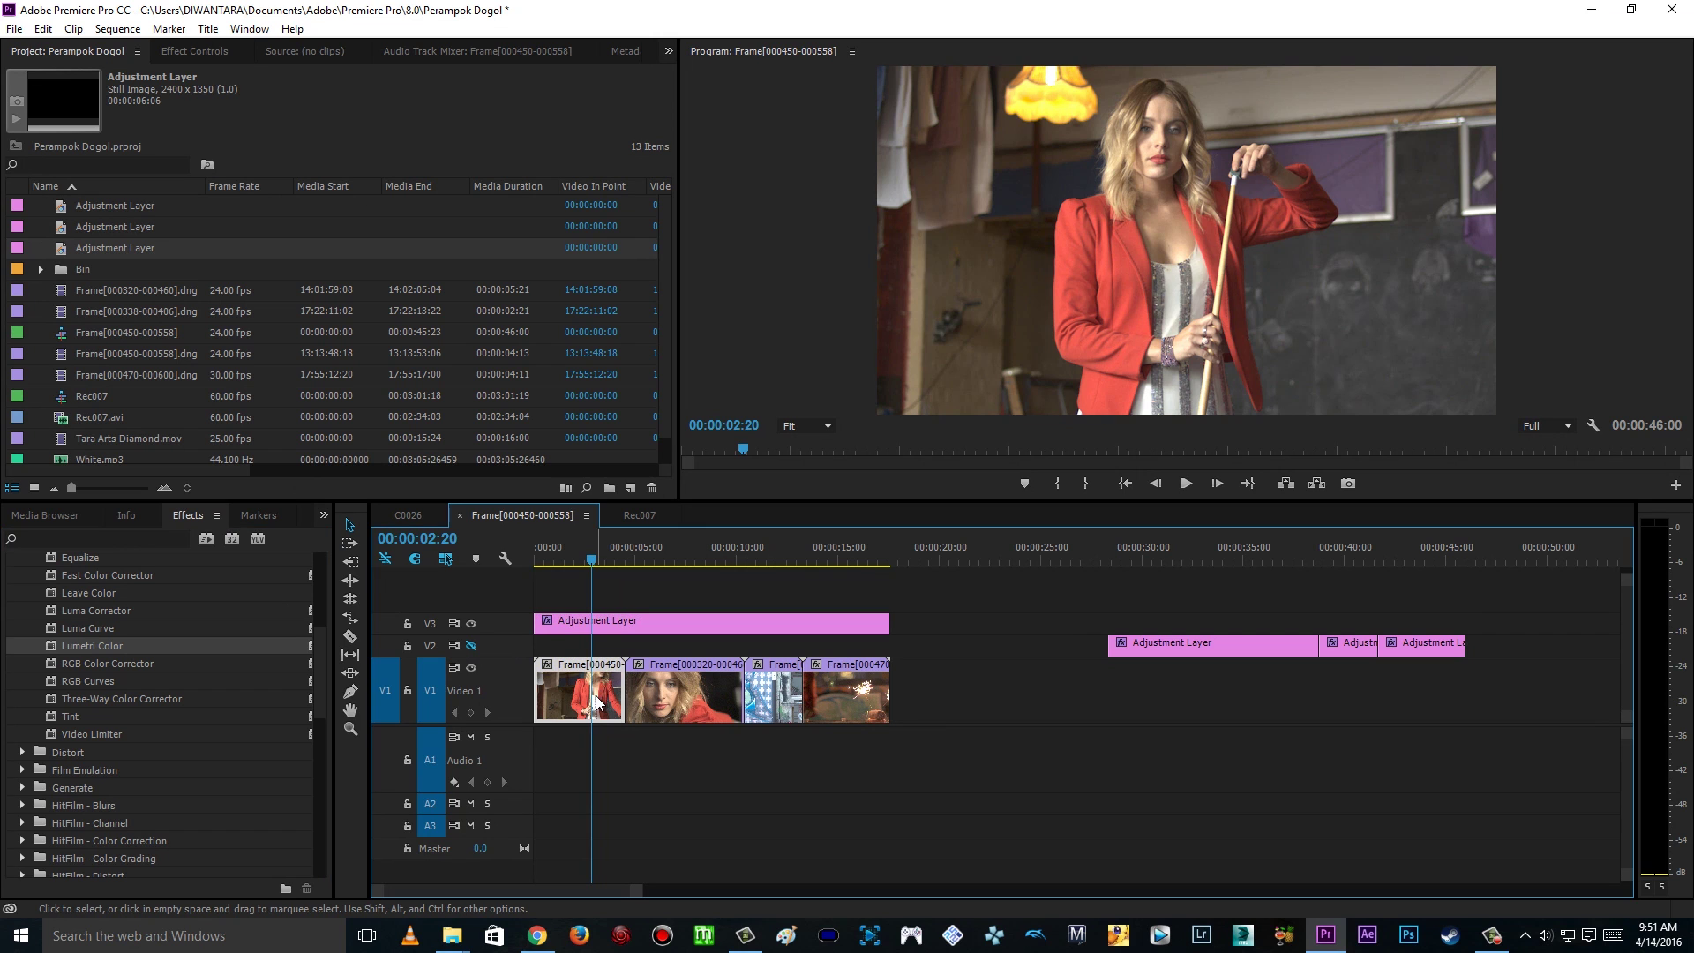
click(663, 705)
click(766, 700)
drag(887, 765, 572, 694)
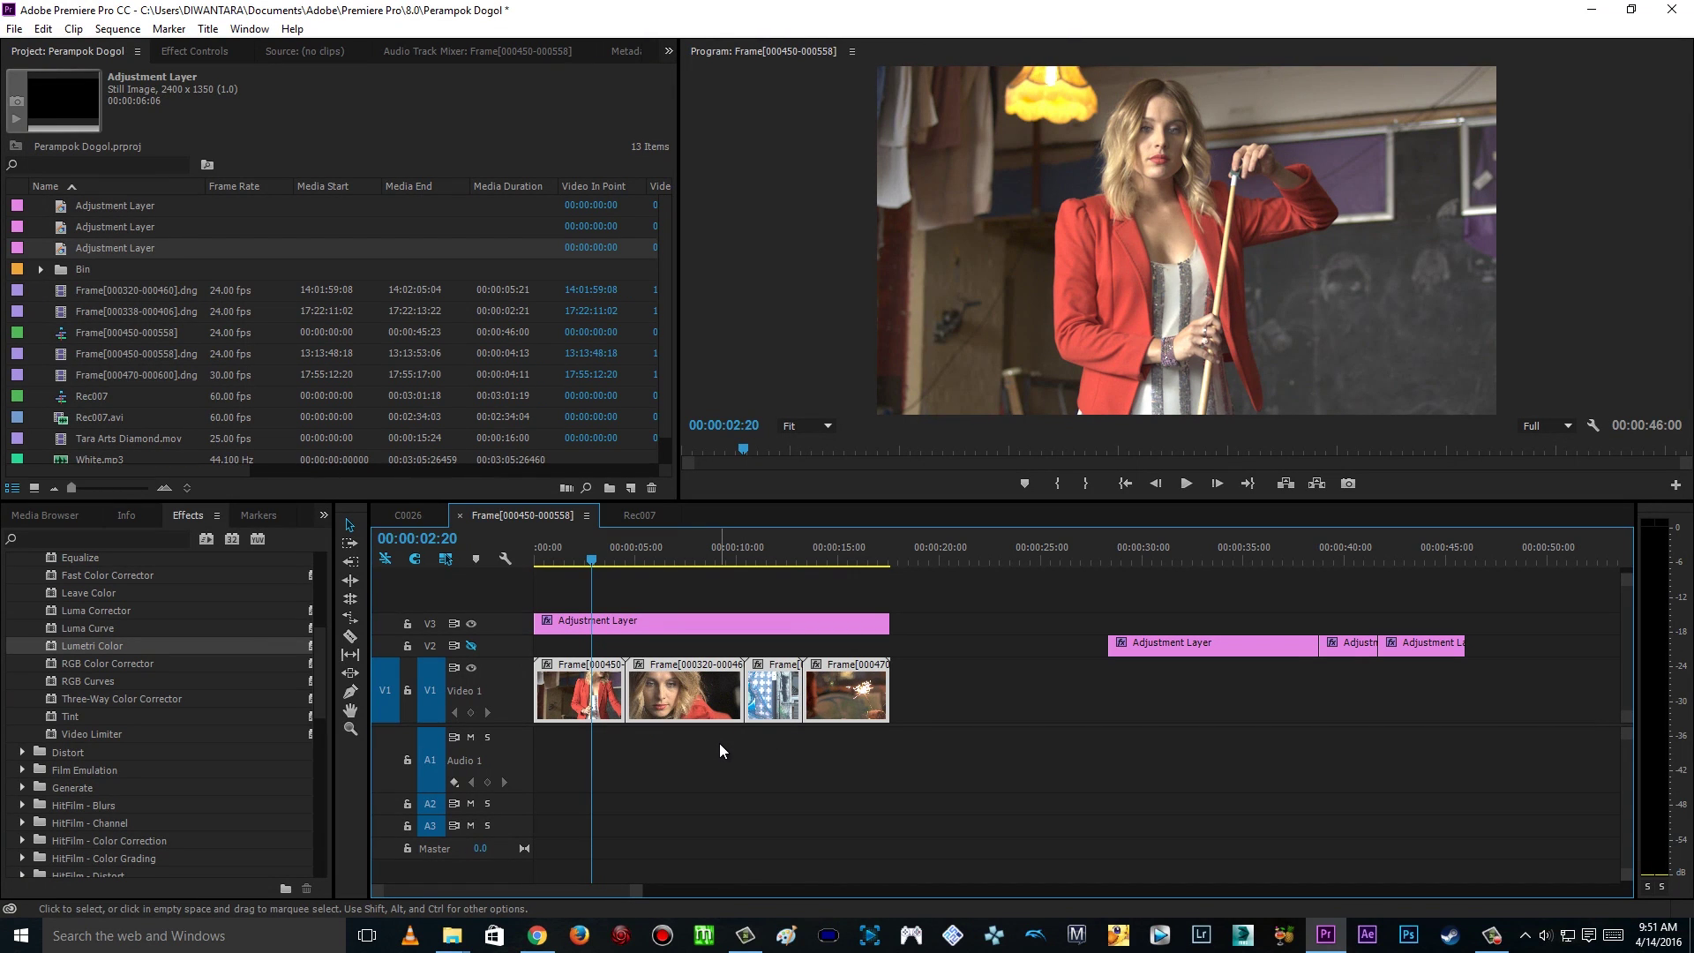
click(618, 652)
click(581, 699)
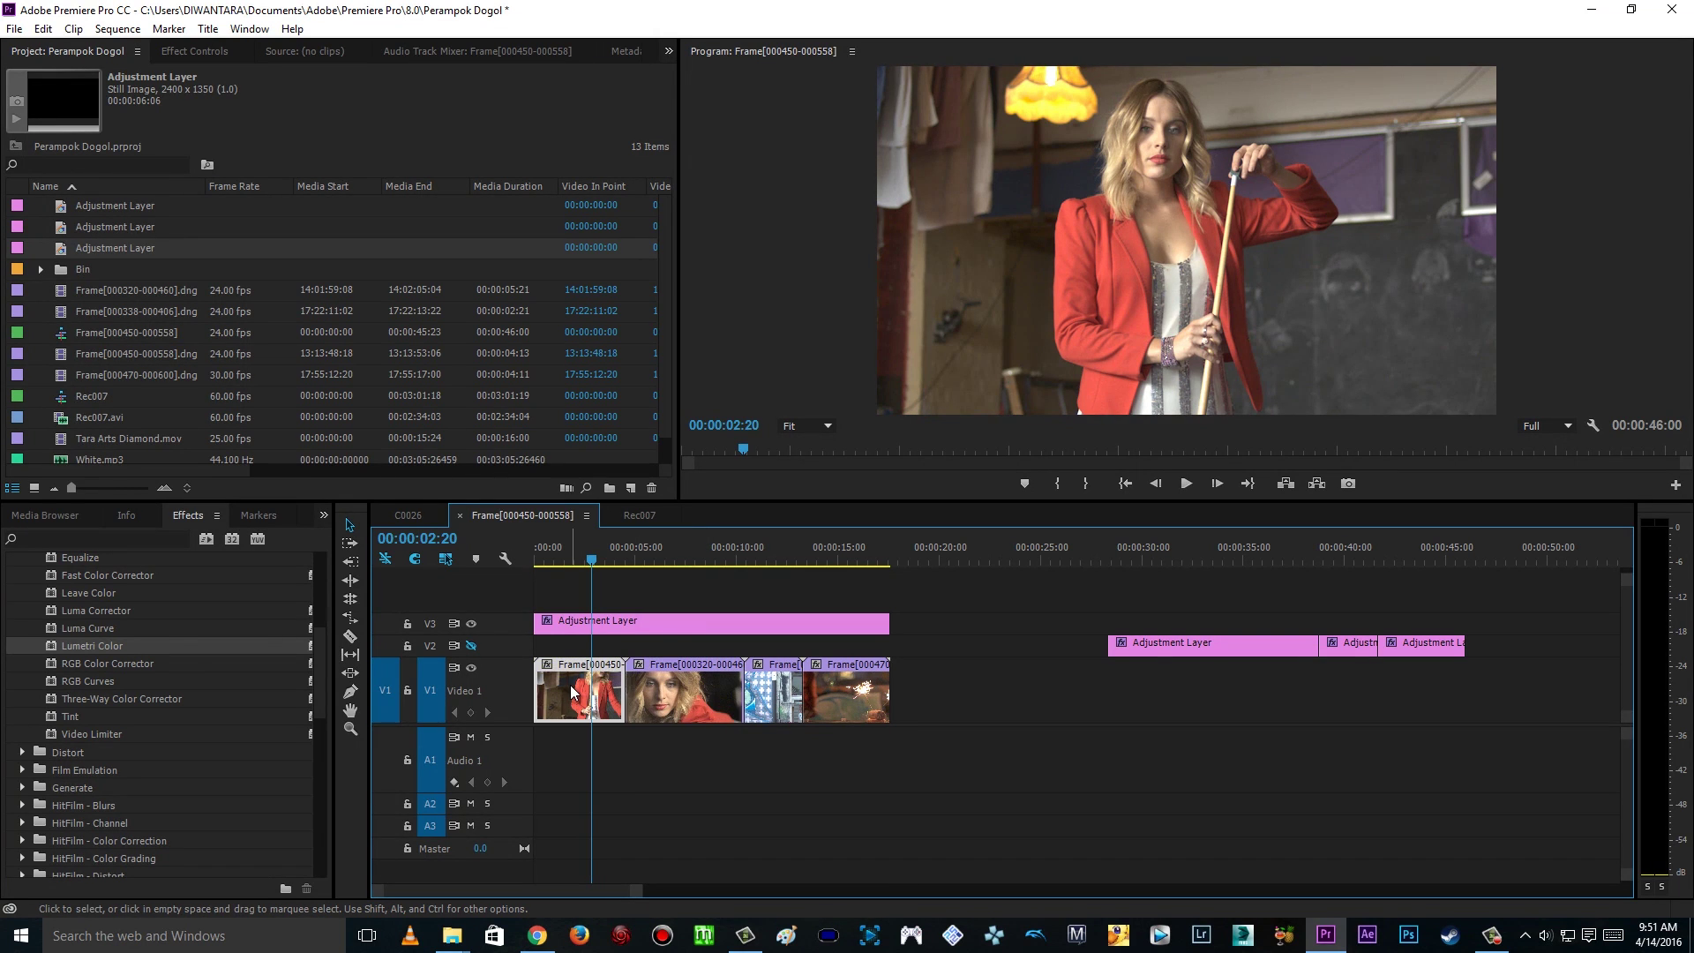
click(706, 693)
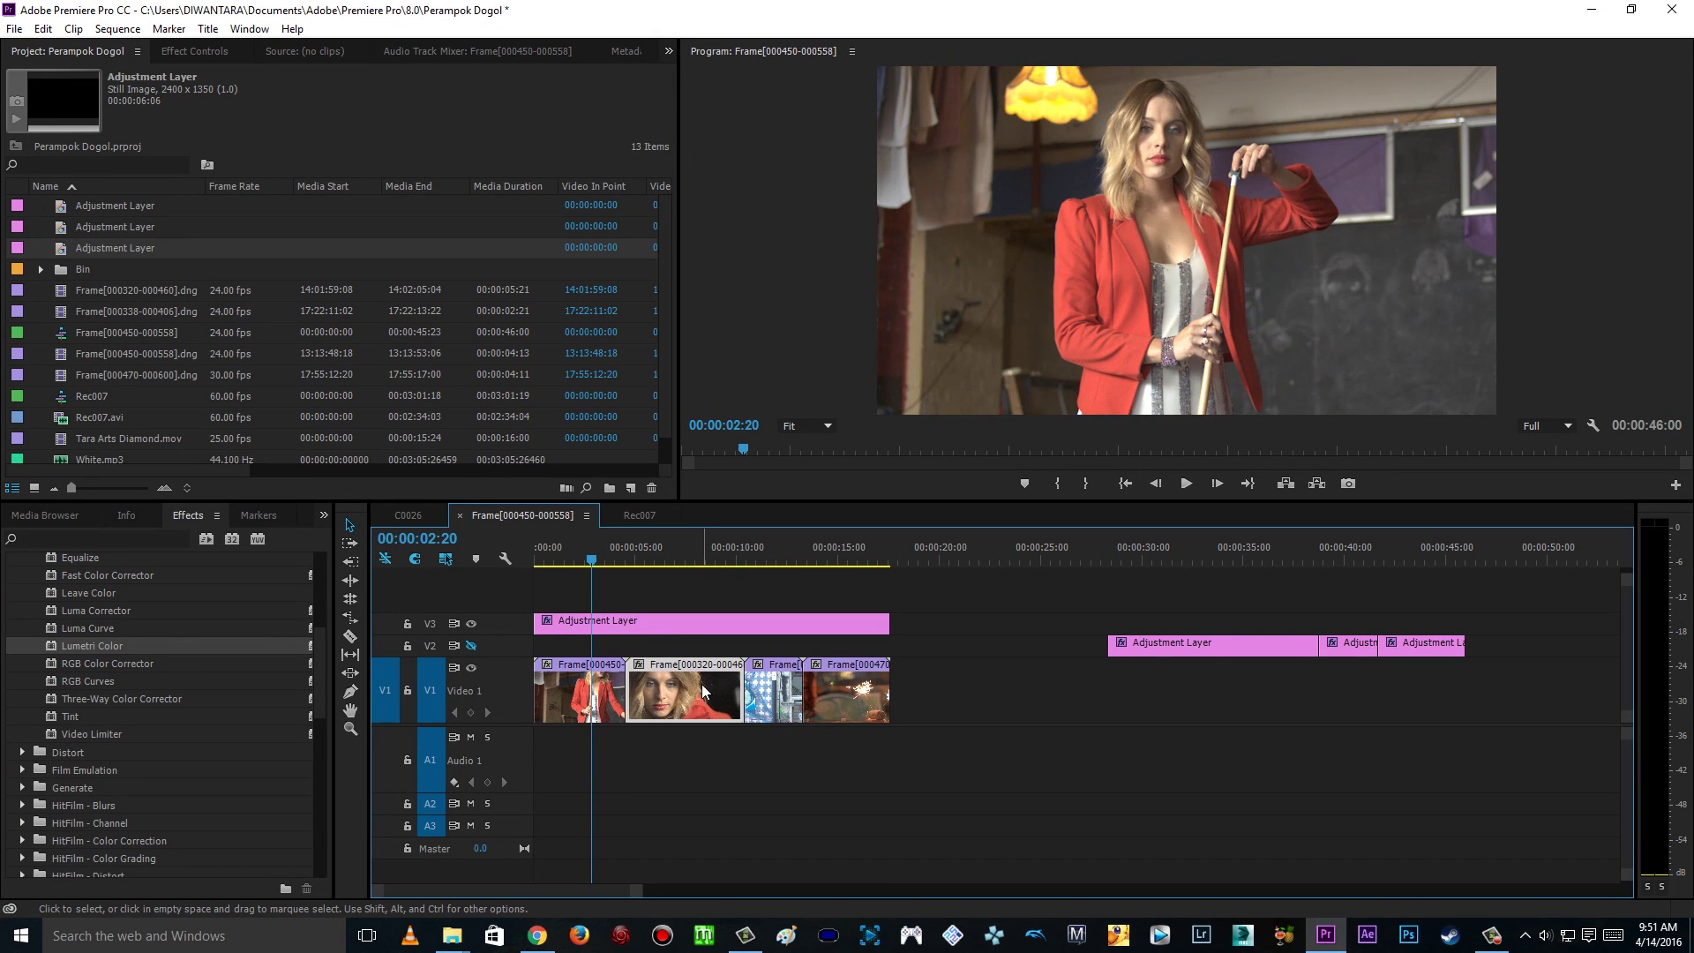
click(620, 627)
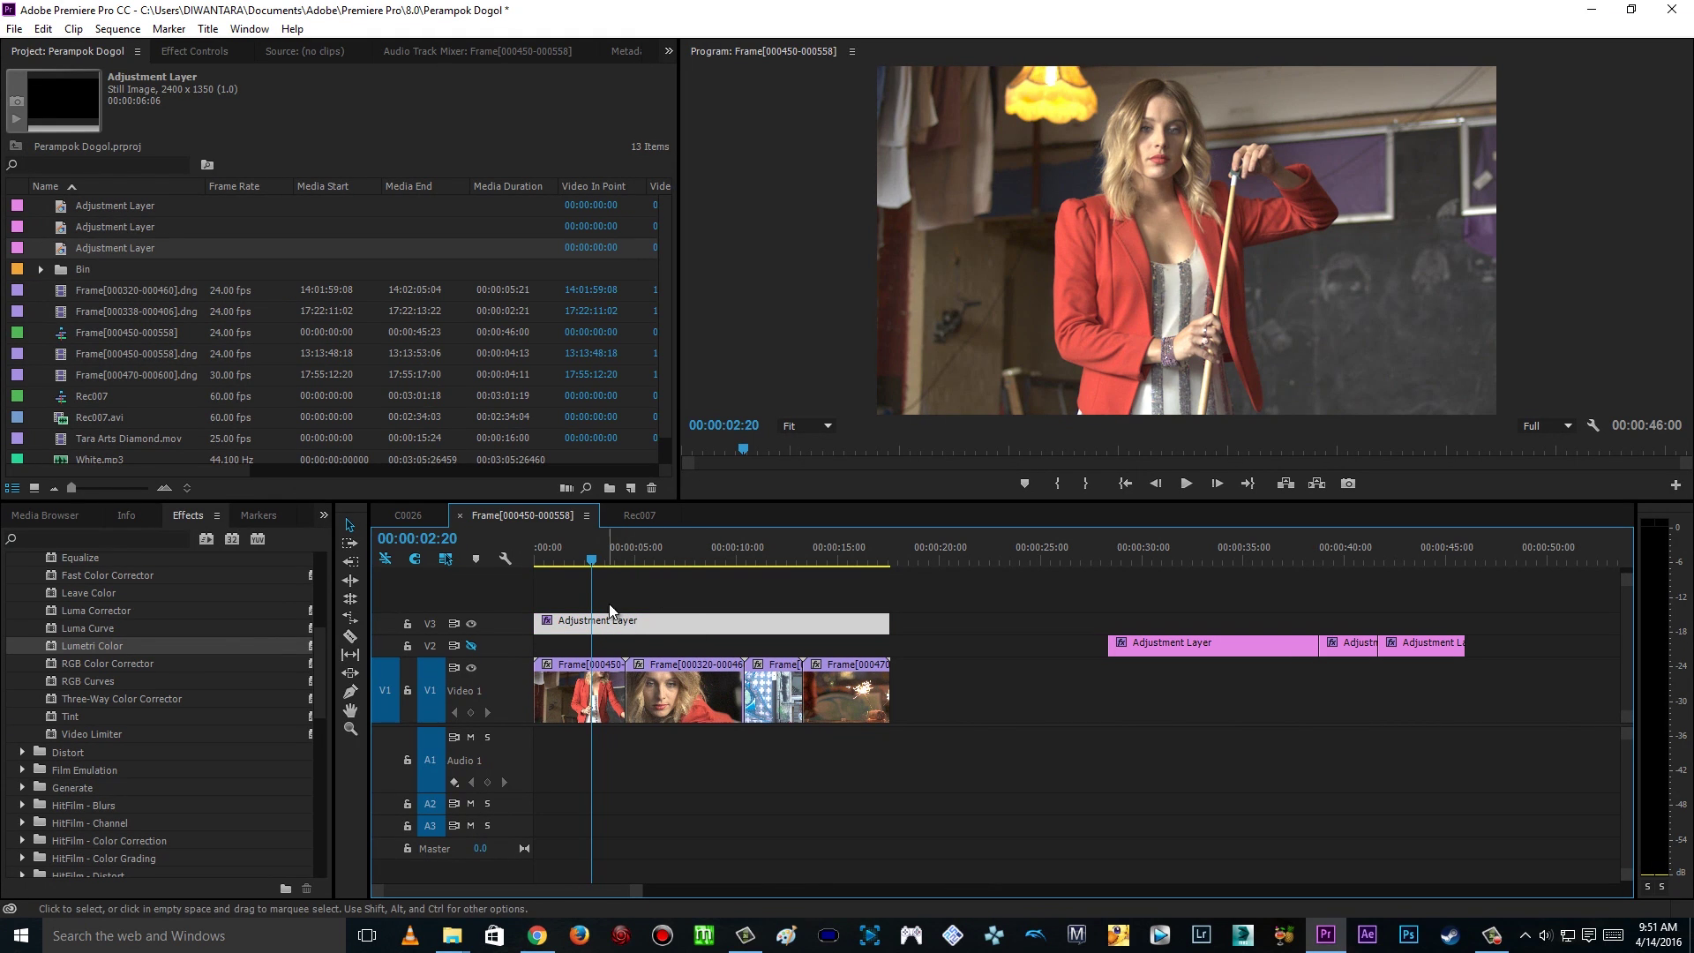
drag(942, 751, 535, 646)
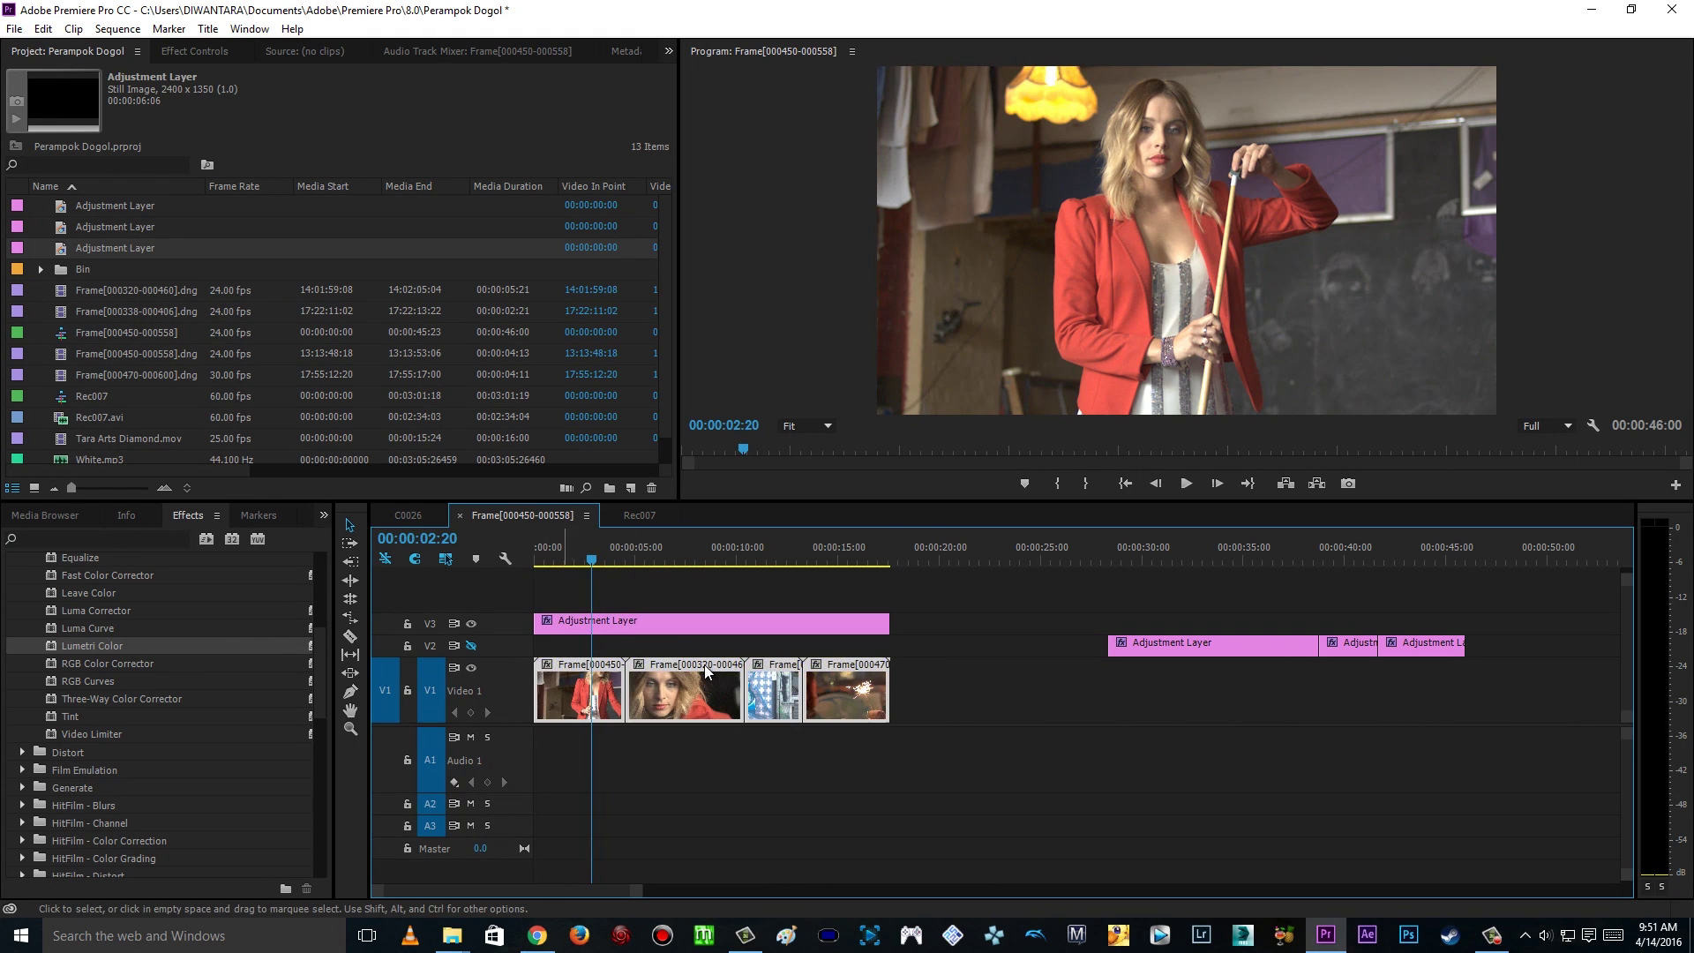
drag(615, 557, 766, 570)
drag(938, 689, 554, 697)
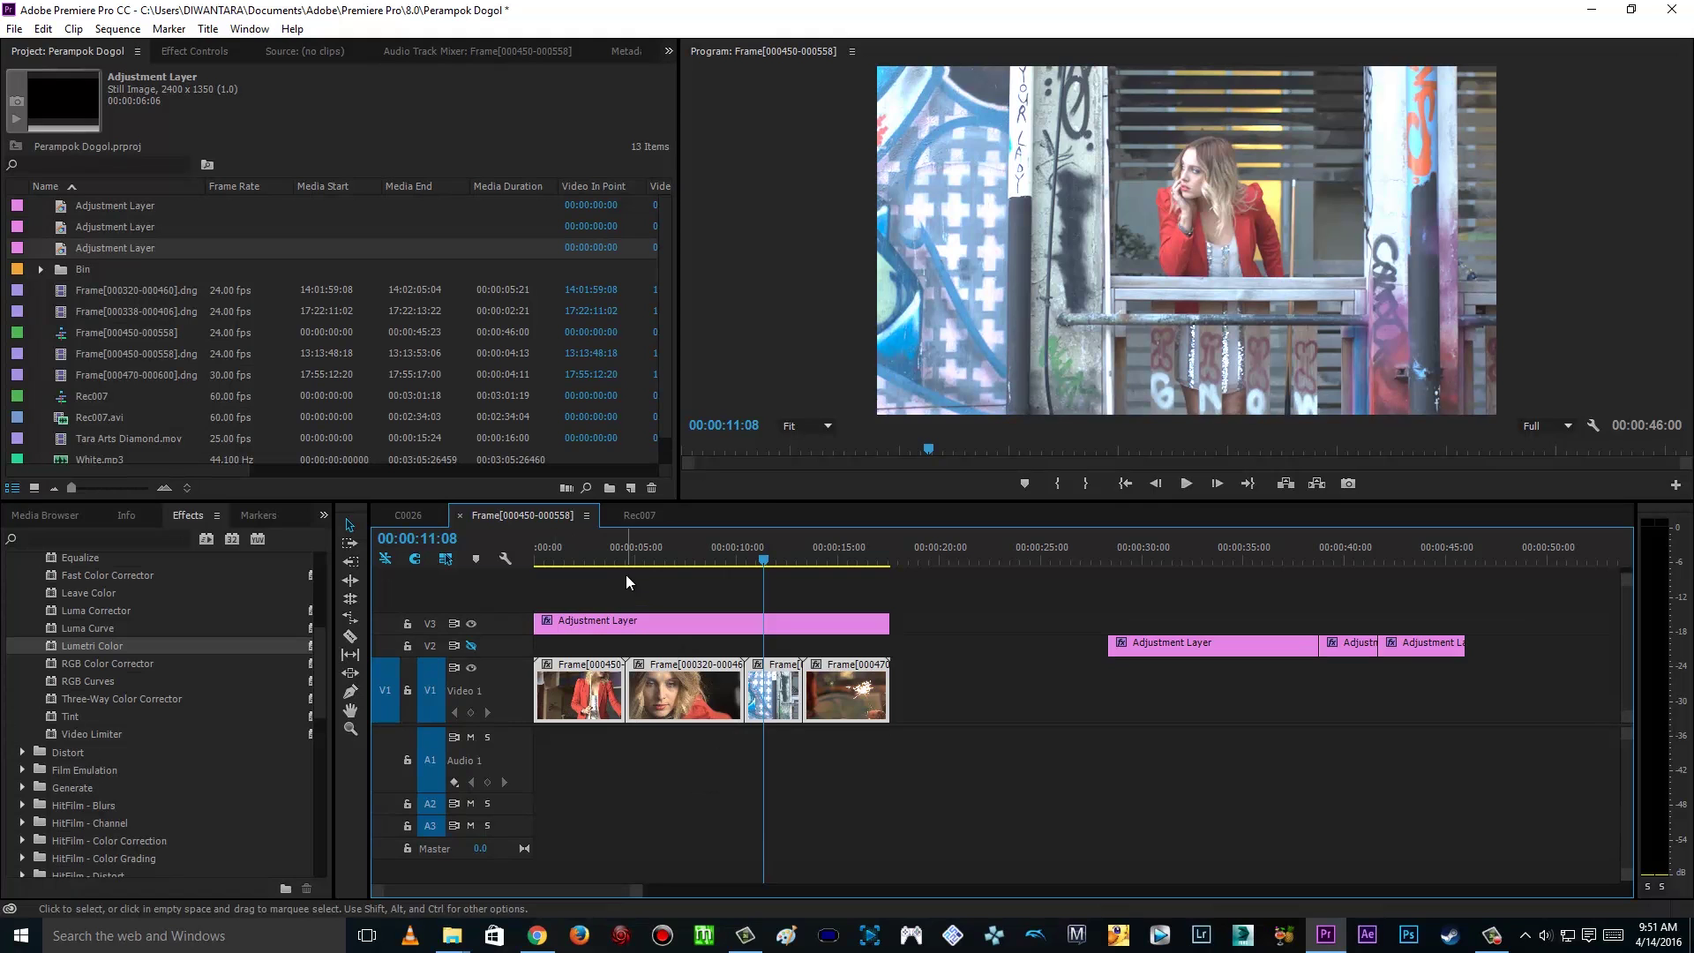
Step: Show the V3 adjustment layer's effect settings, select its Lumetri Color effect, and move the playhead to 00:00:02:05
click(606, 557)
drag(607, 556, 597, 558)
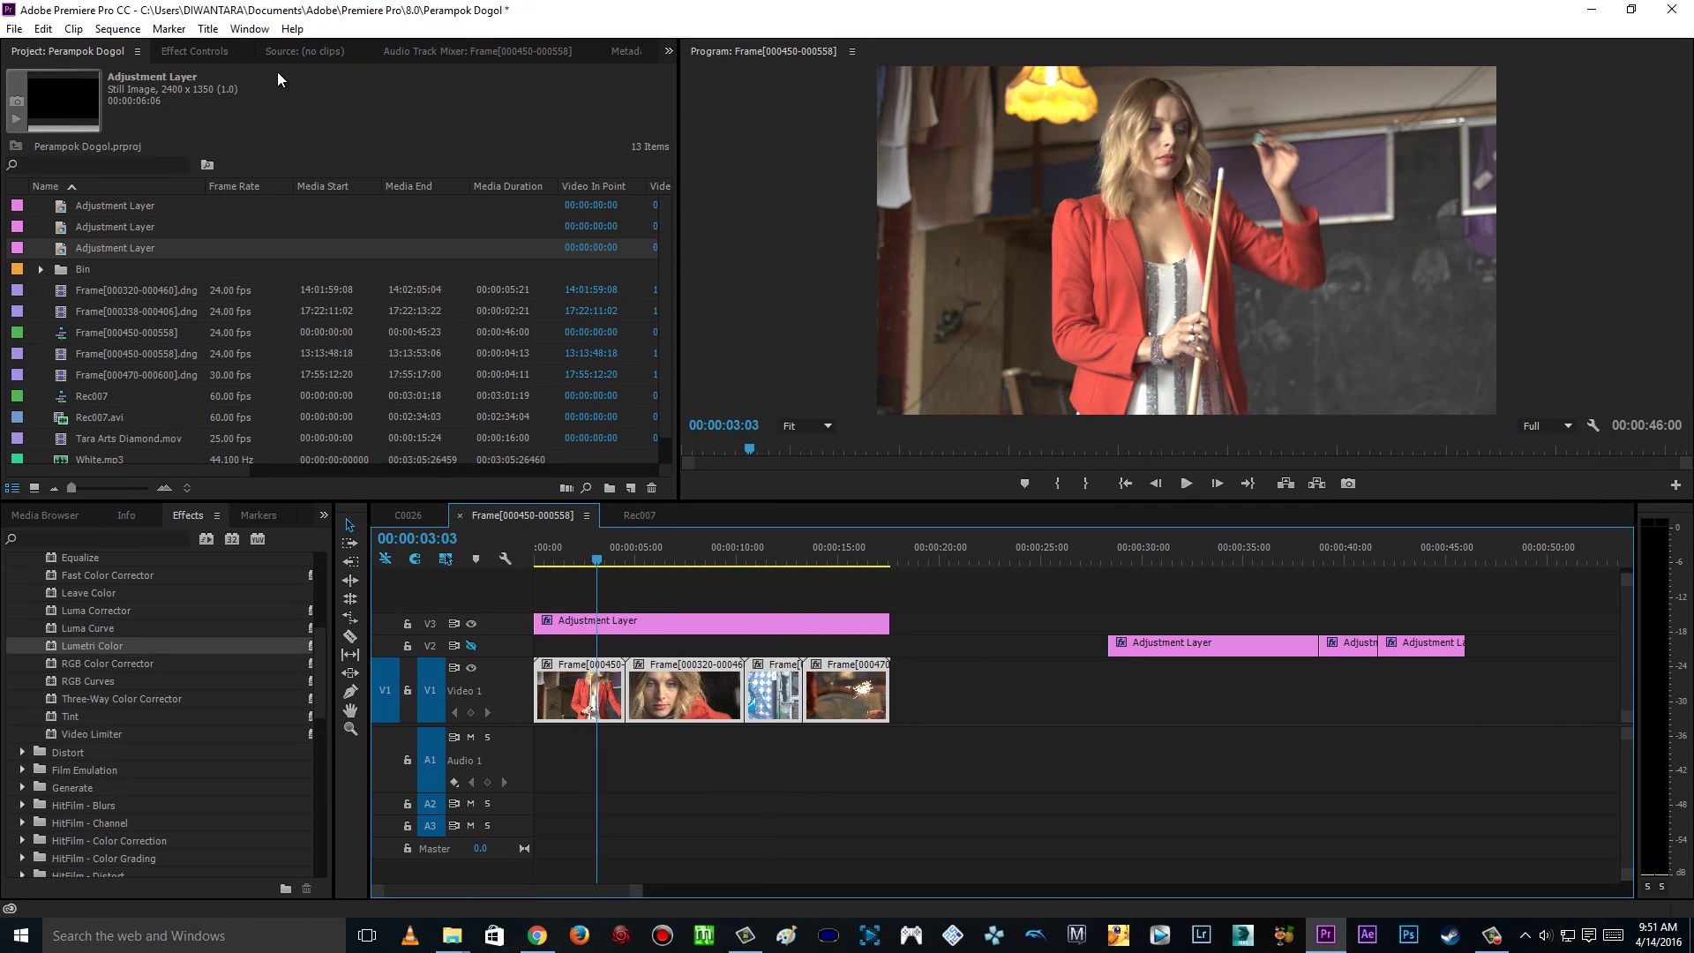
click(186, 53)
click(627, 622)
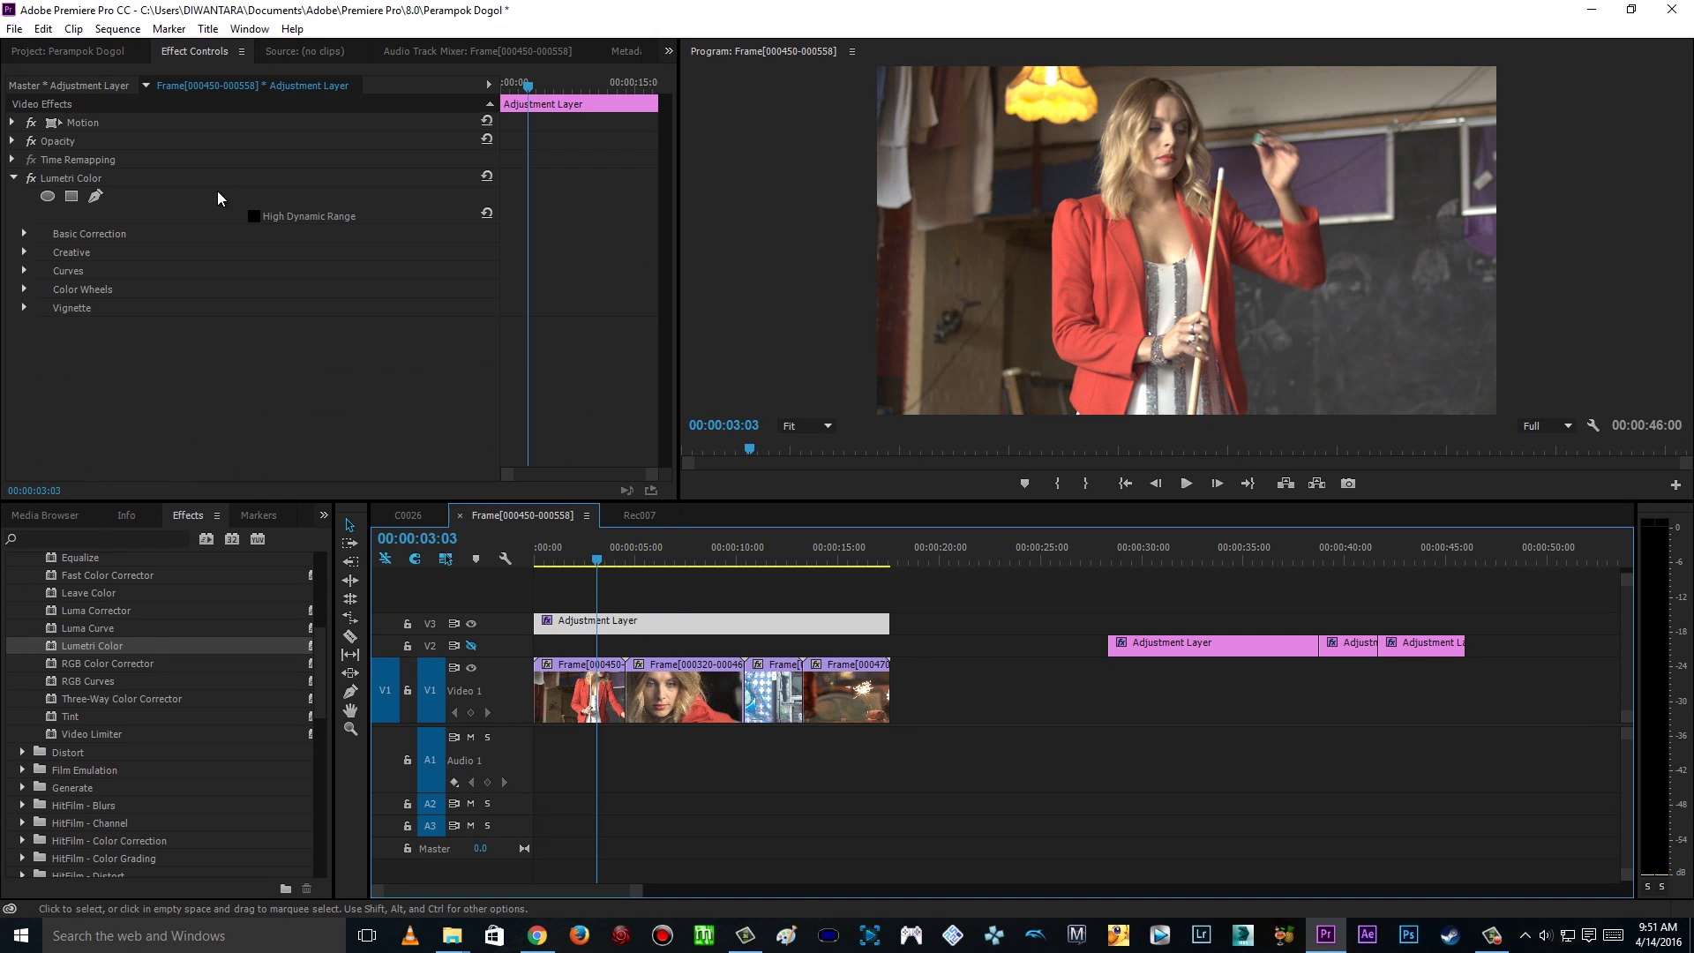
click(71, 179)
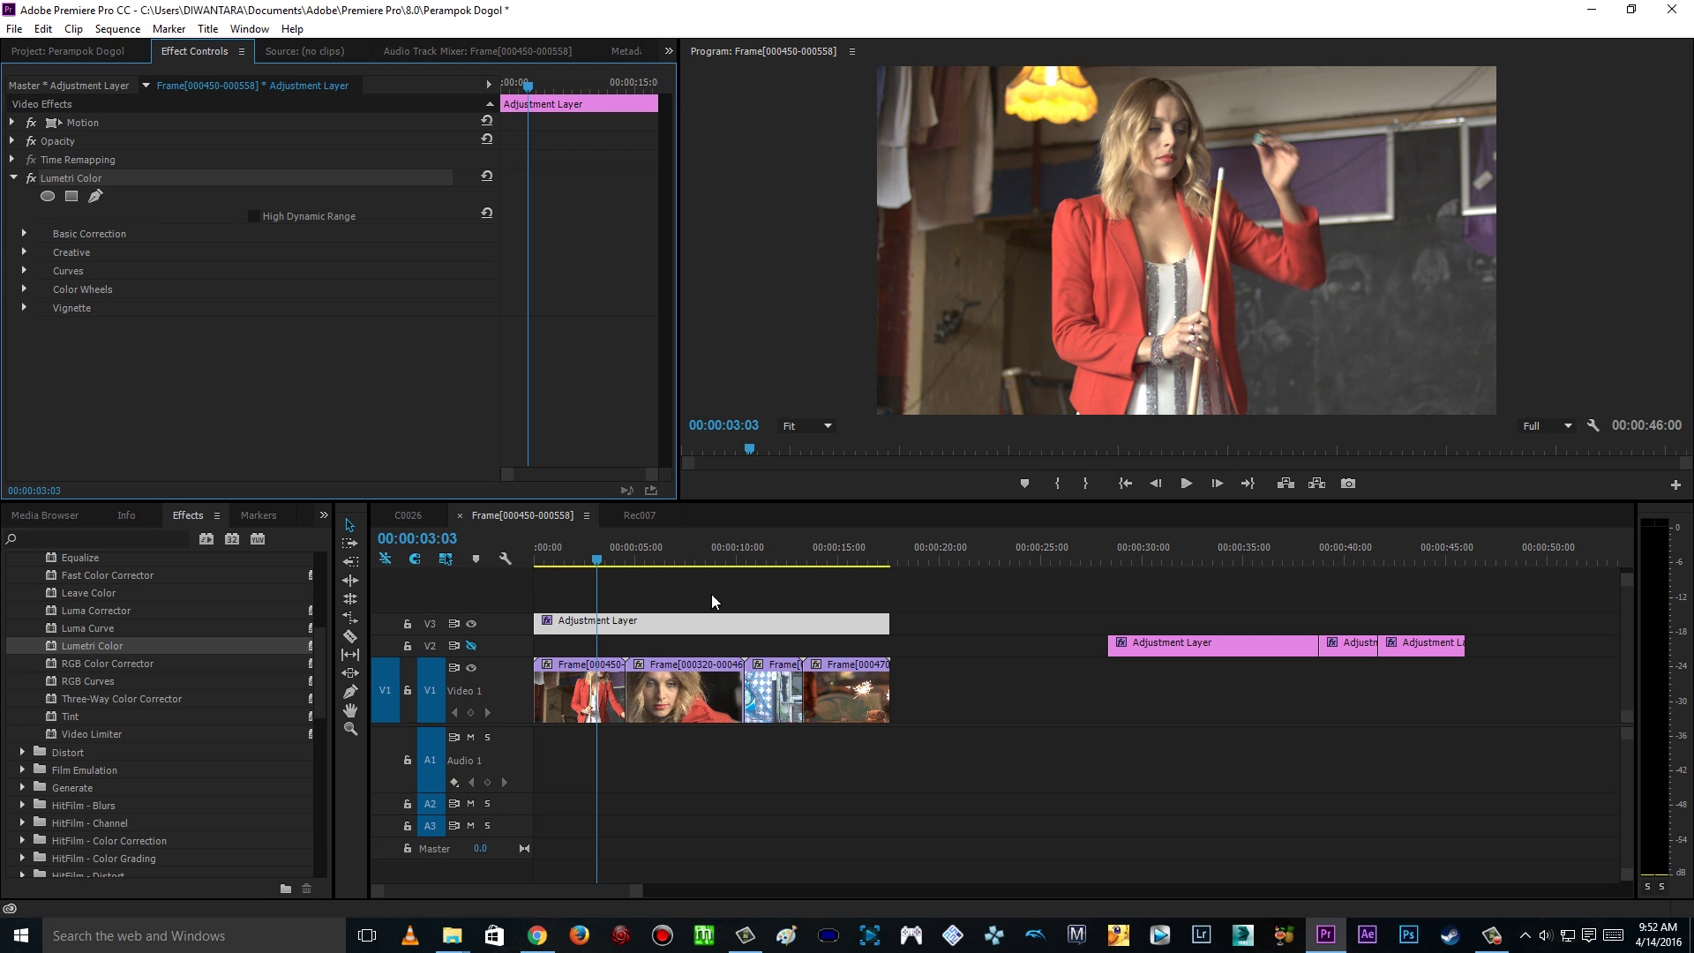
click(579, 560)
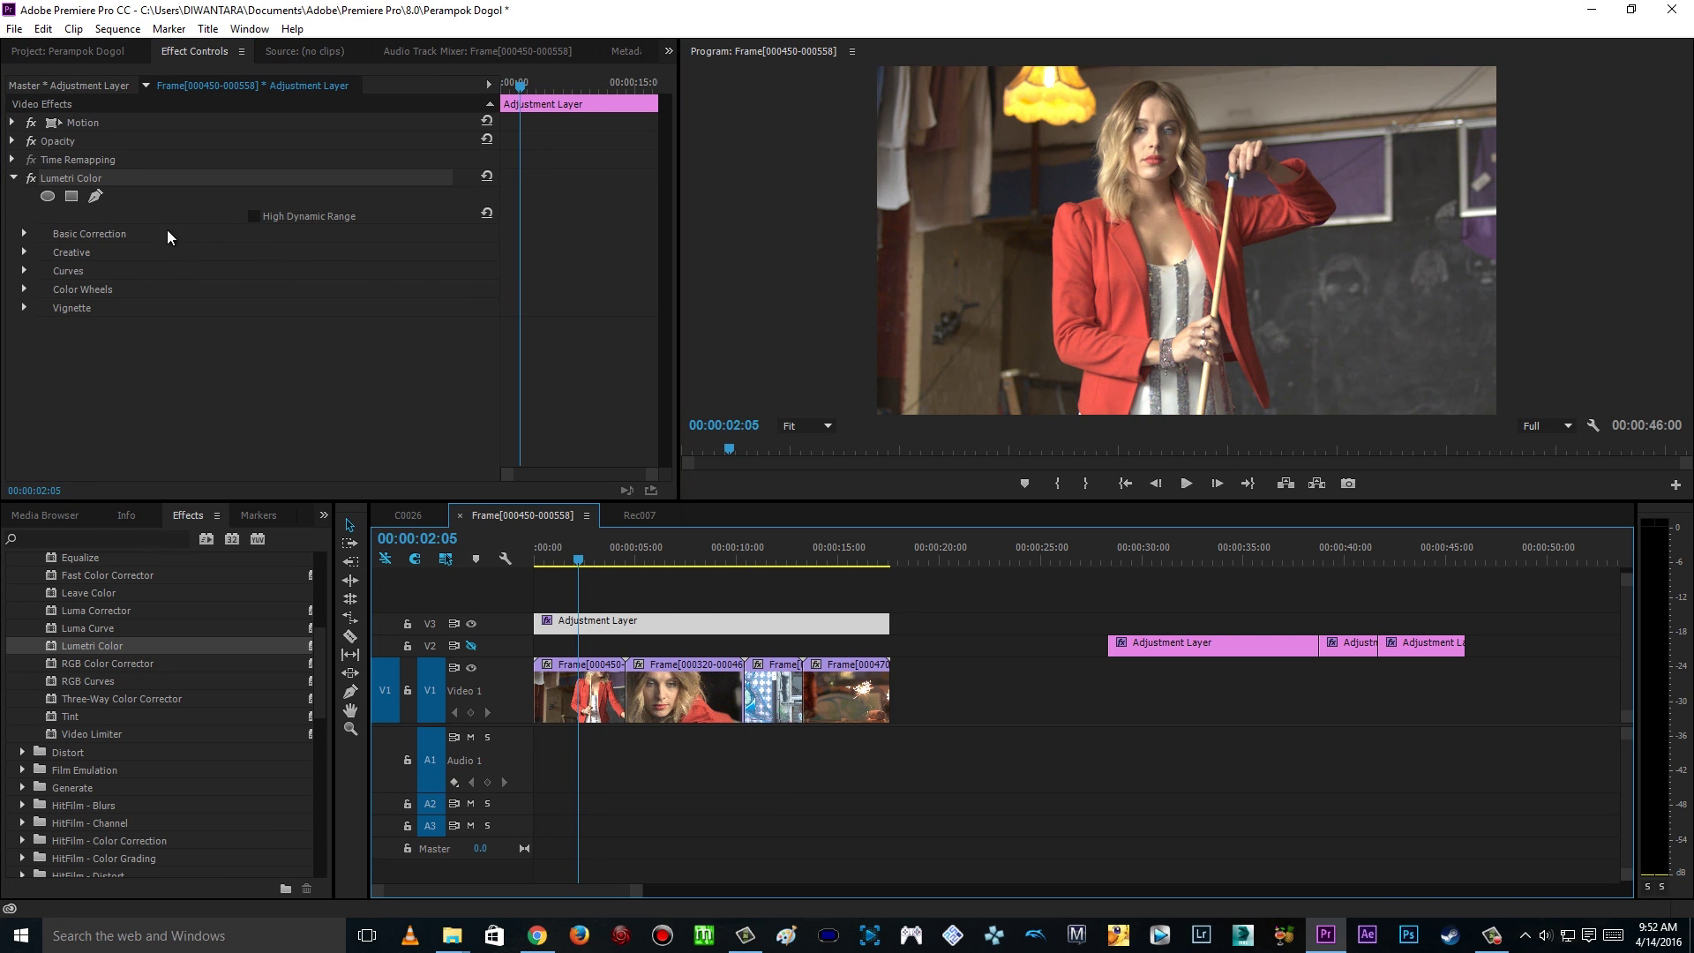
Step: Set the Lumetri Color Creative look to Kodak 5205 Fuji 3510 (by Adobe) on the V3 adjustment layer
click(25, 234)
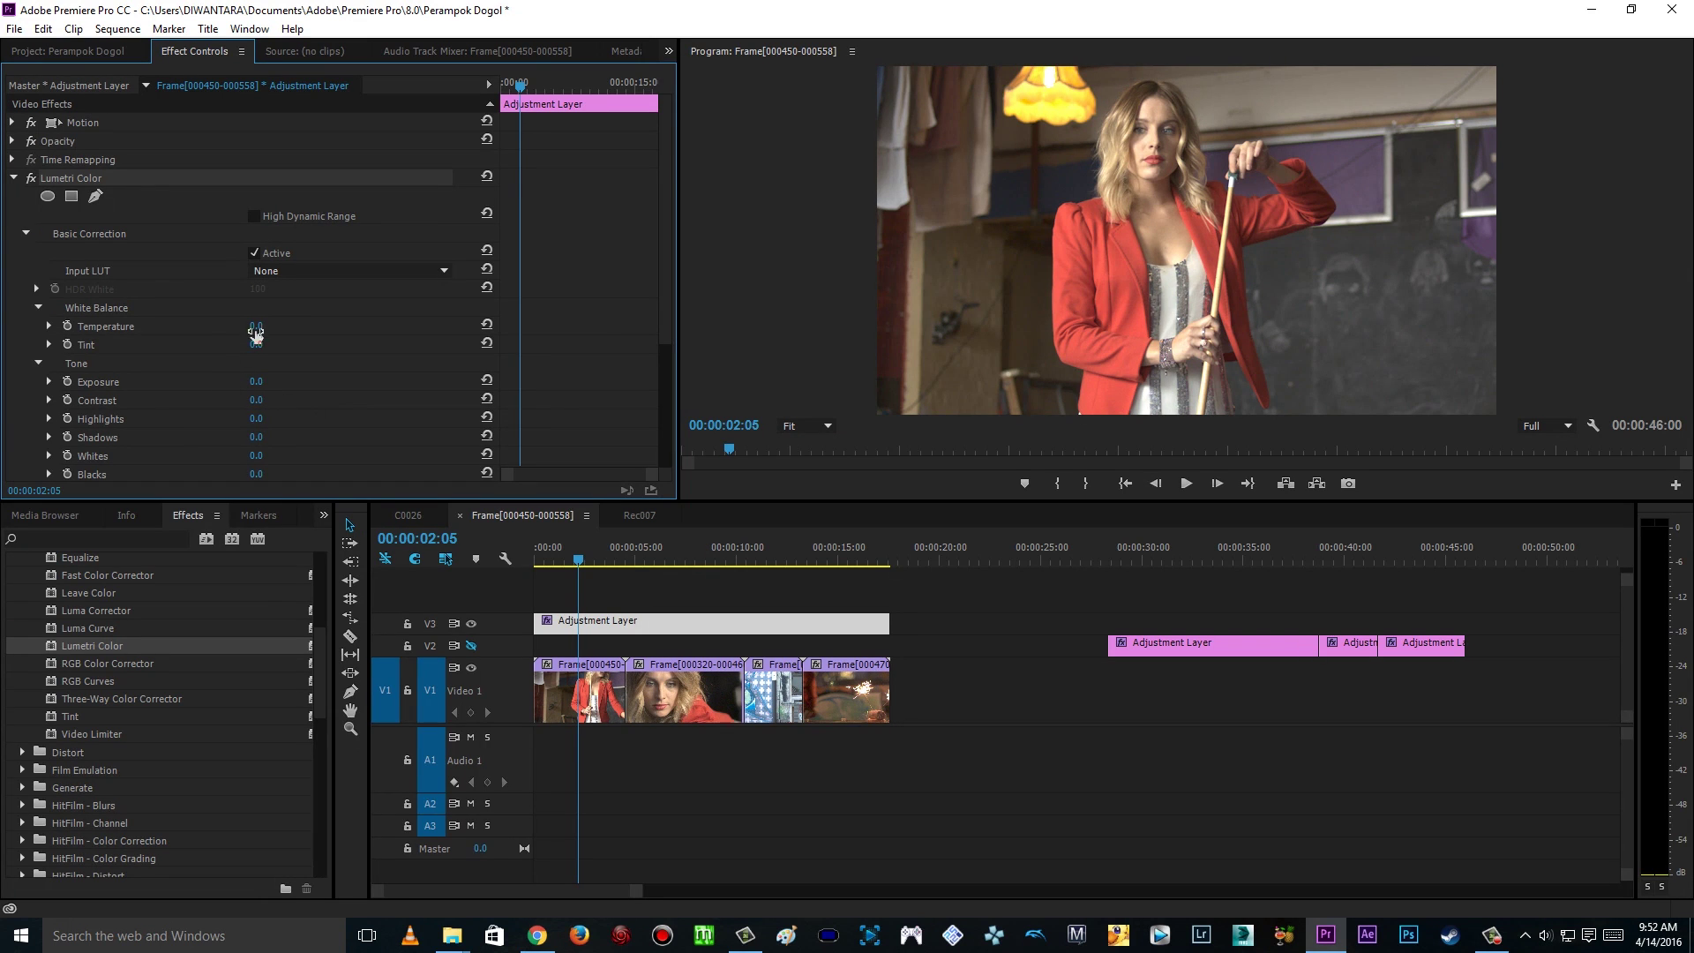
click(26, 233)
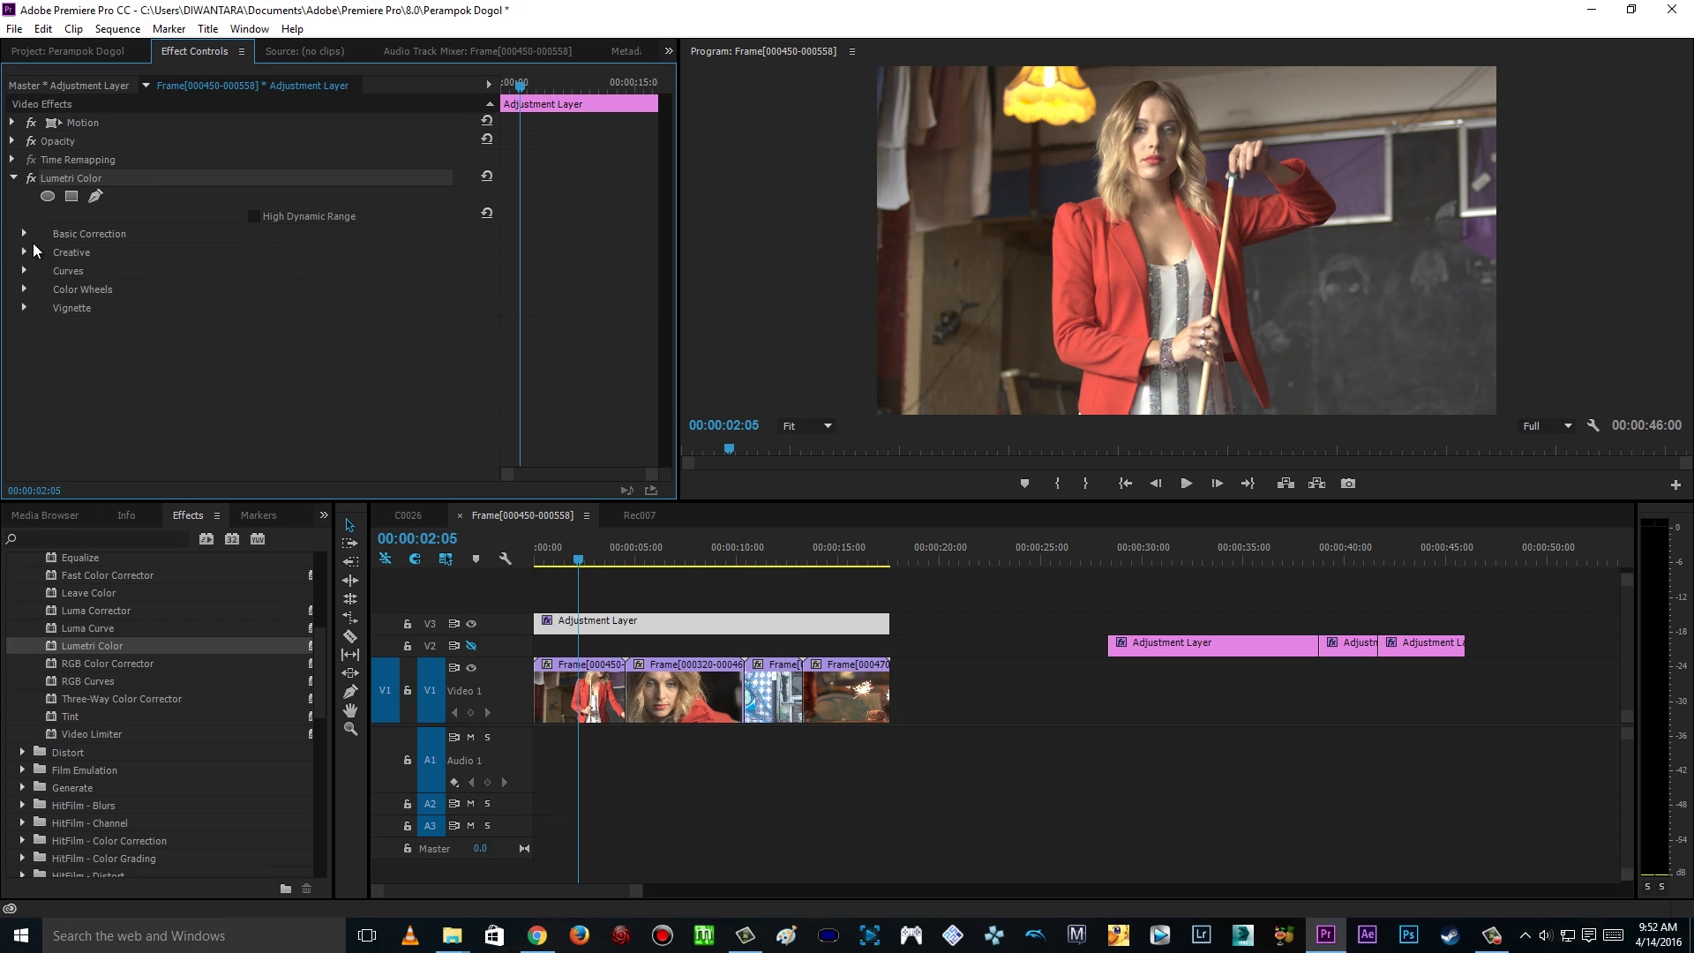
click(27, 254)
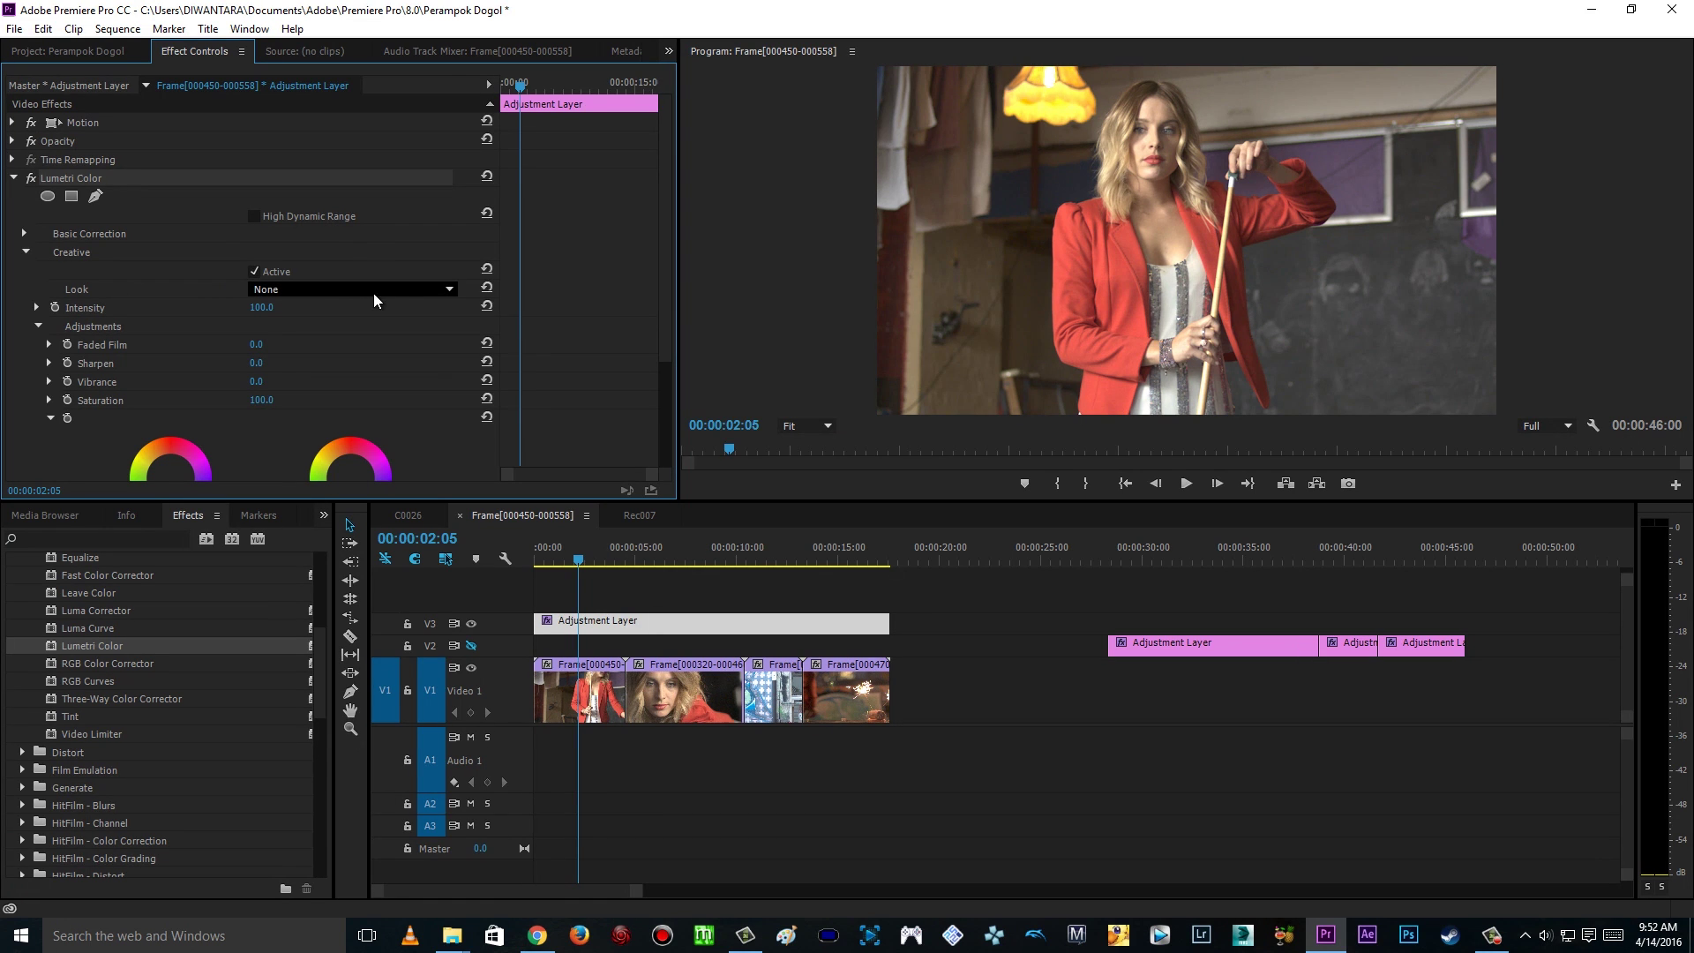
click(448, 295)
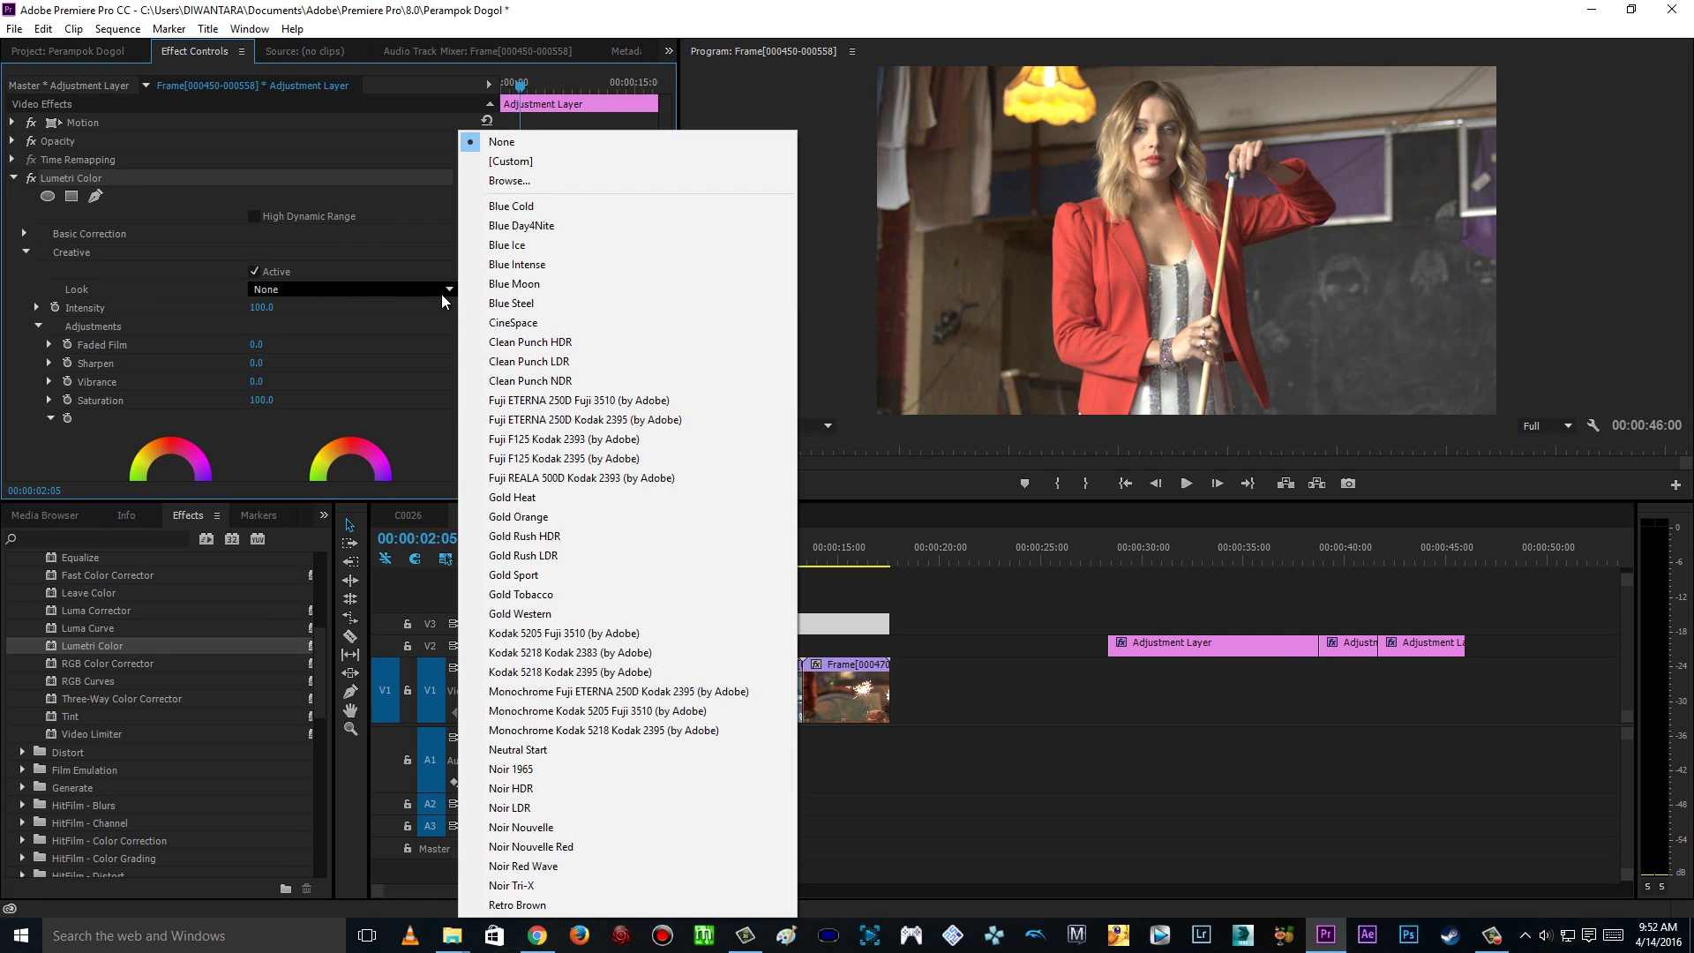
click(609, 634)
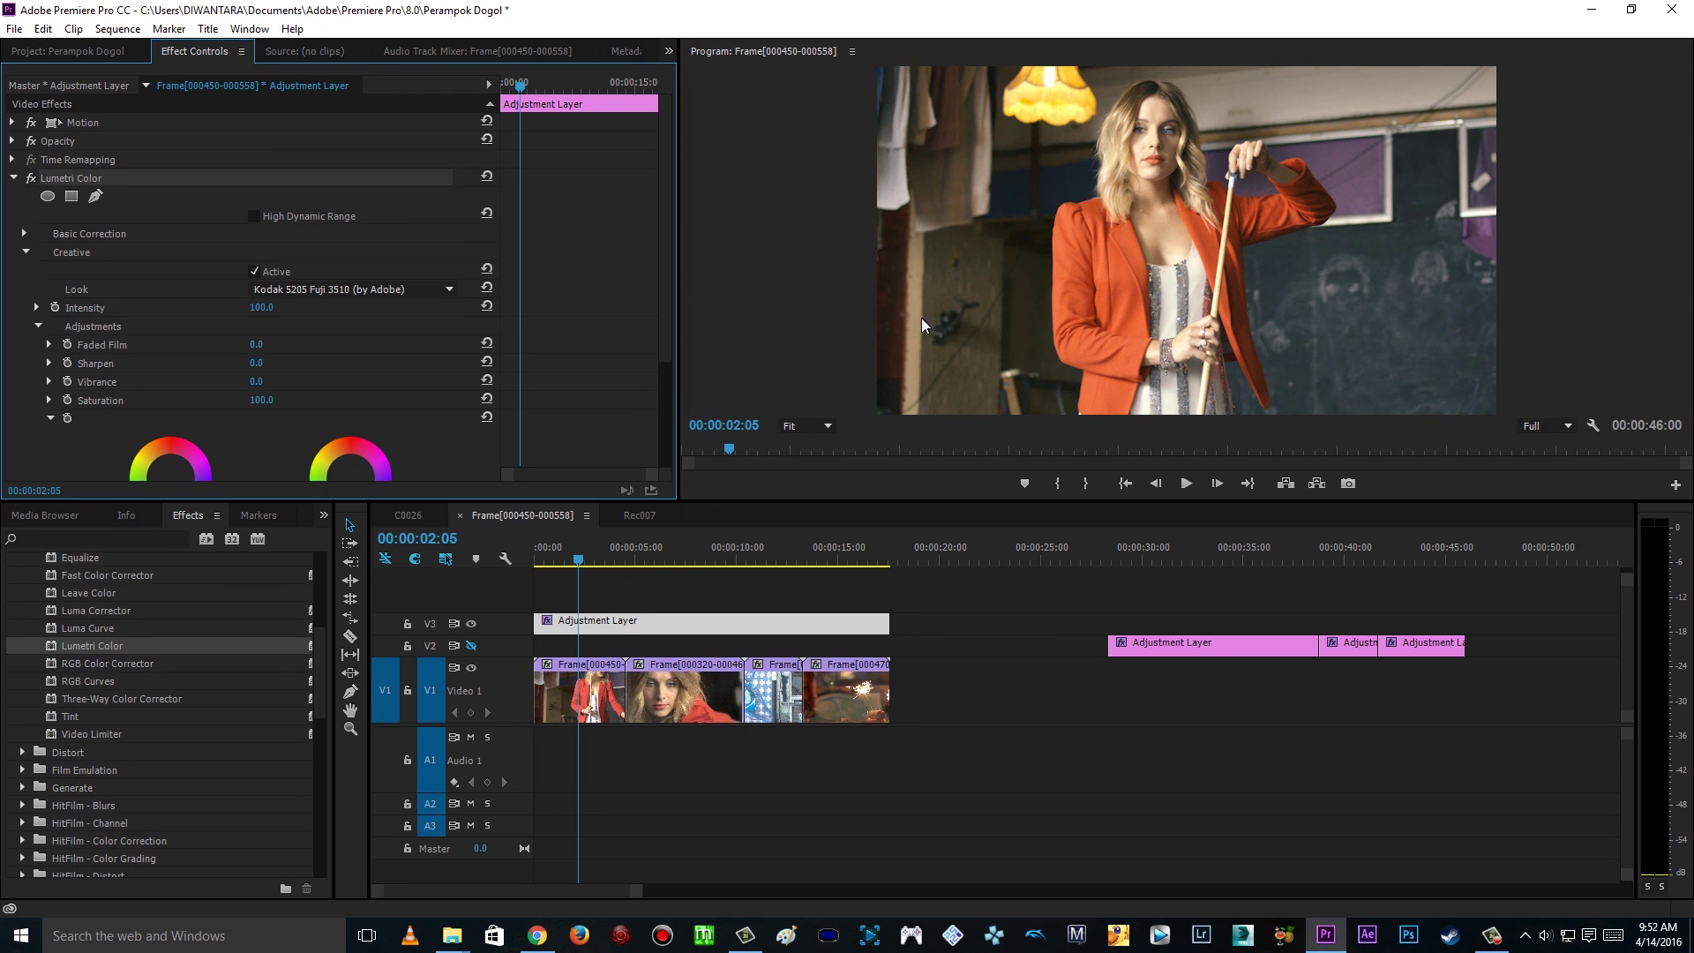
Step: Switch to Chrome, look through the Blackmagic Forum Afterglow topic for the Shot 1 and Shot 2 footage links, and return to Premiere Pro
click(542, 942)
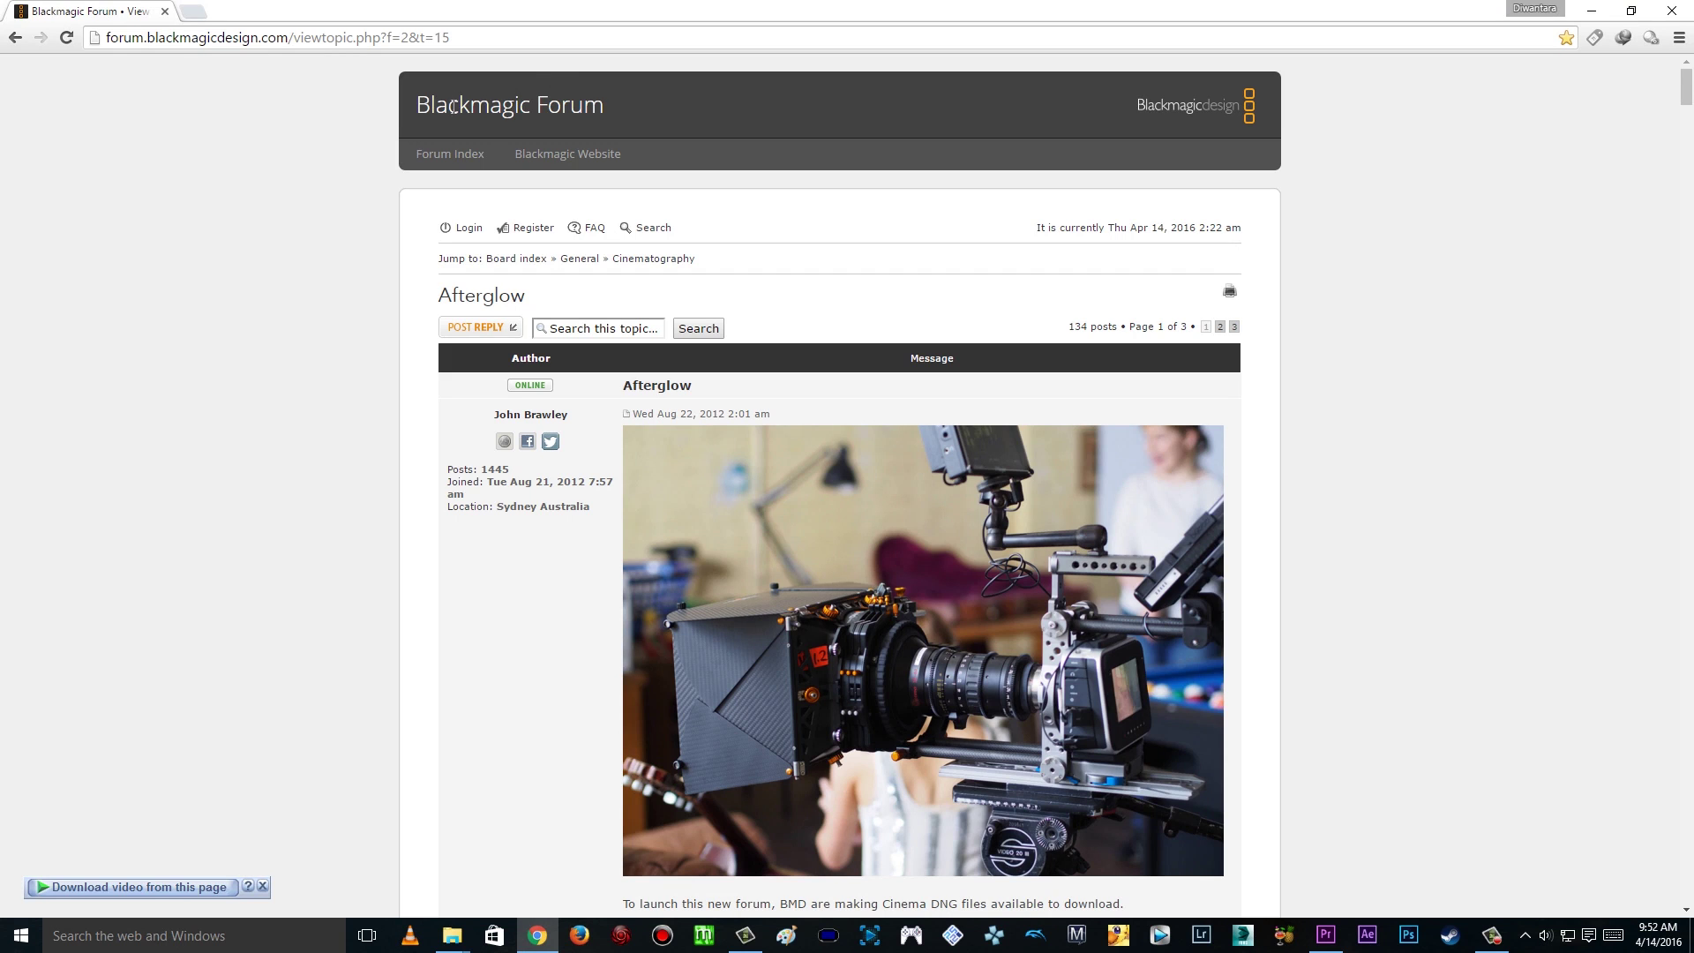
scroll(1242, 570, down, 15)
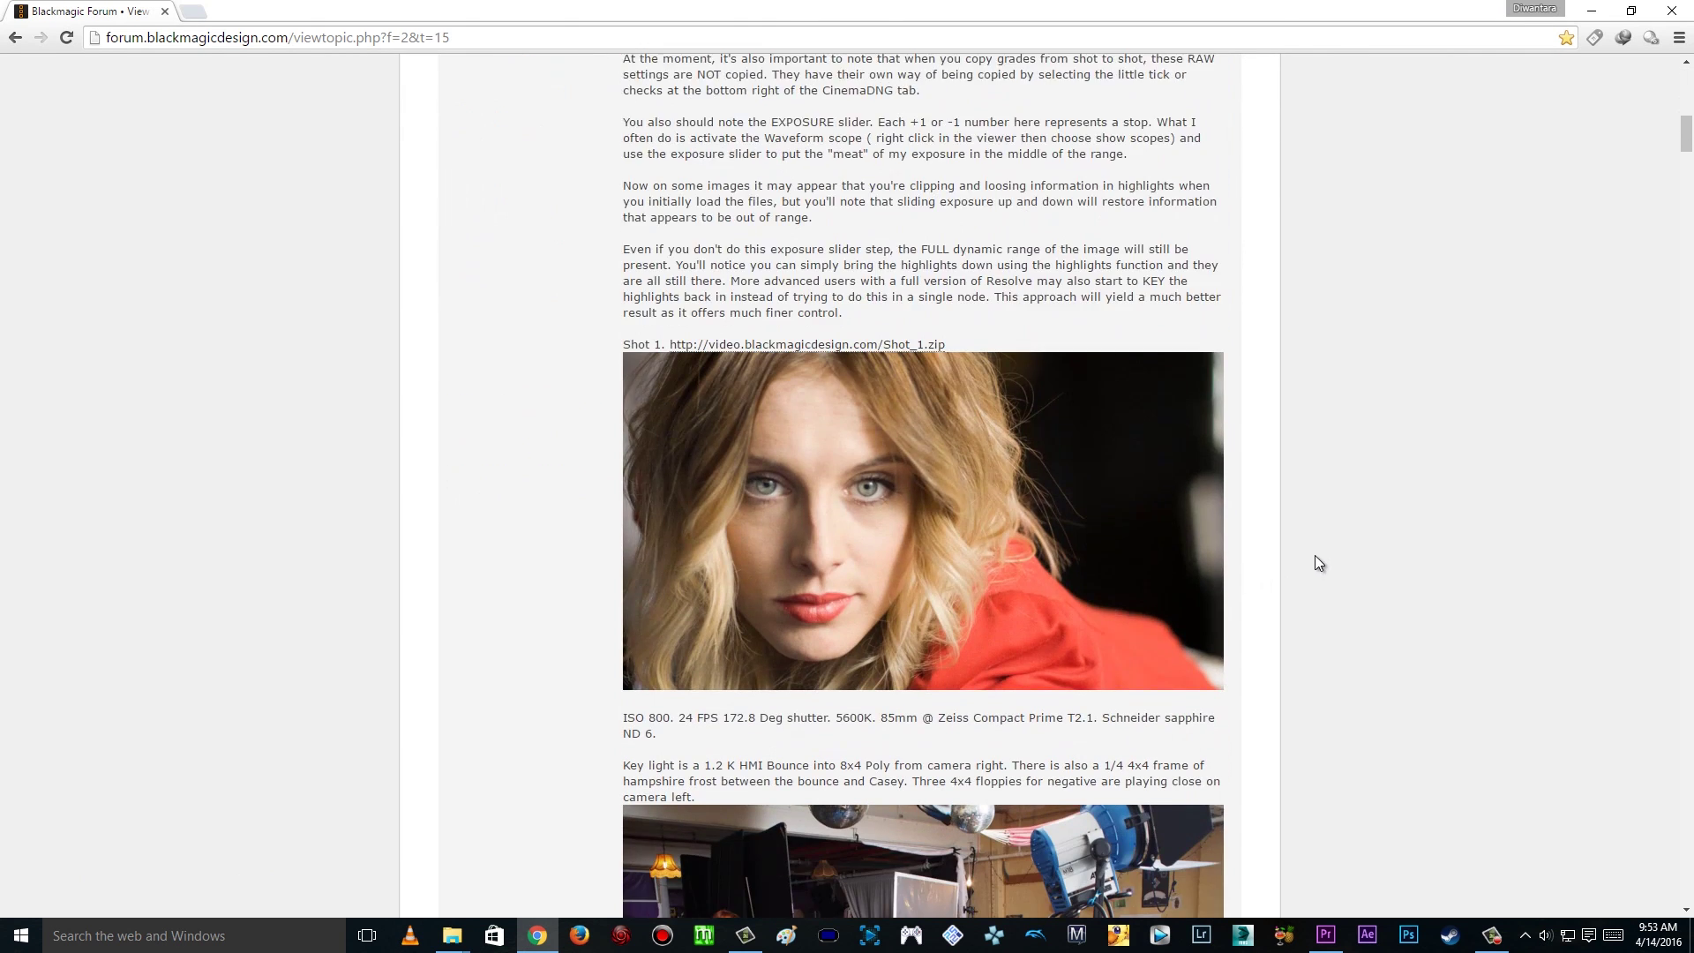
scroll(683, 352, up, 2)
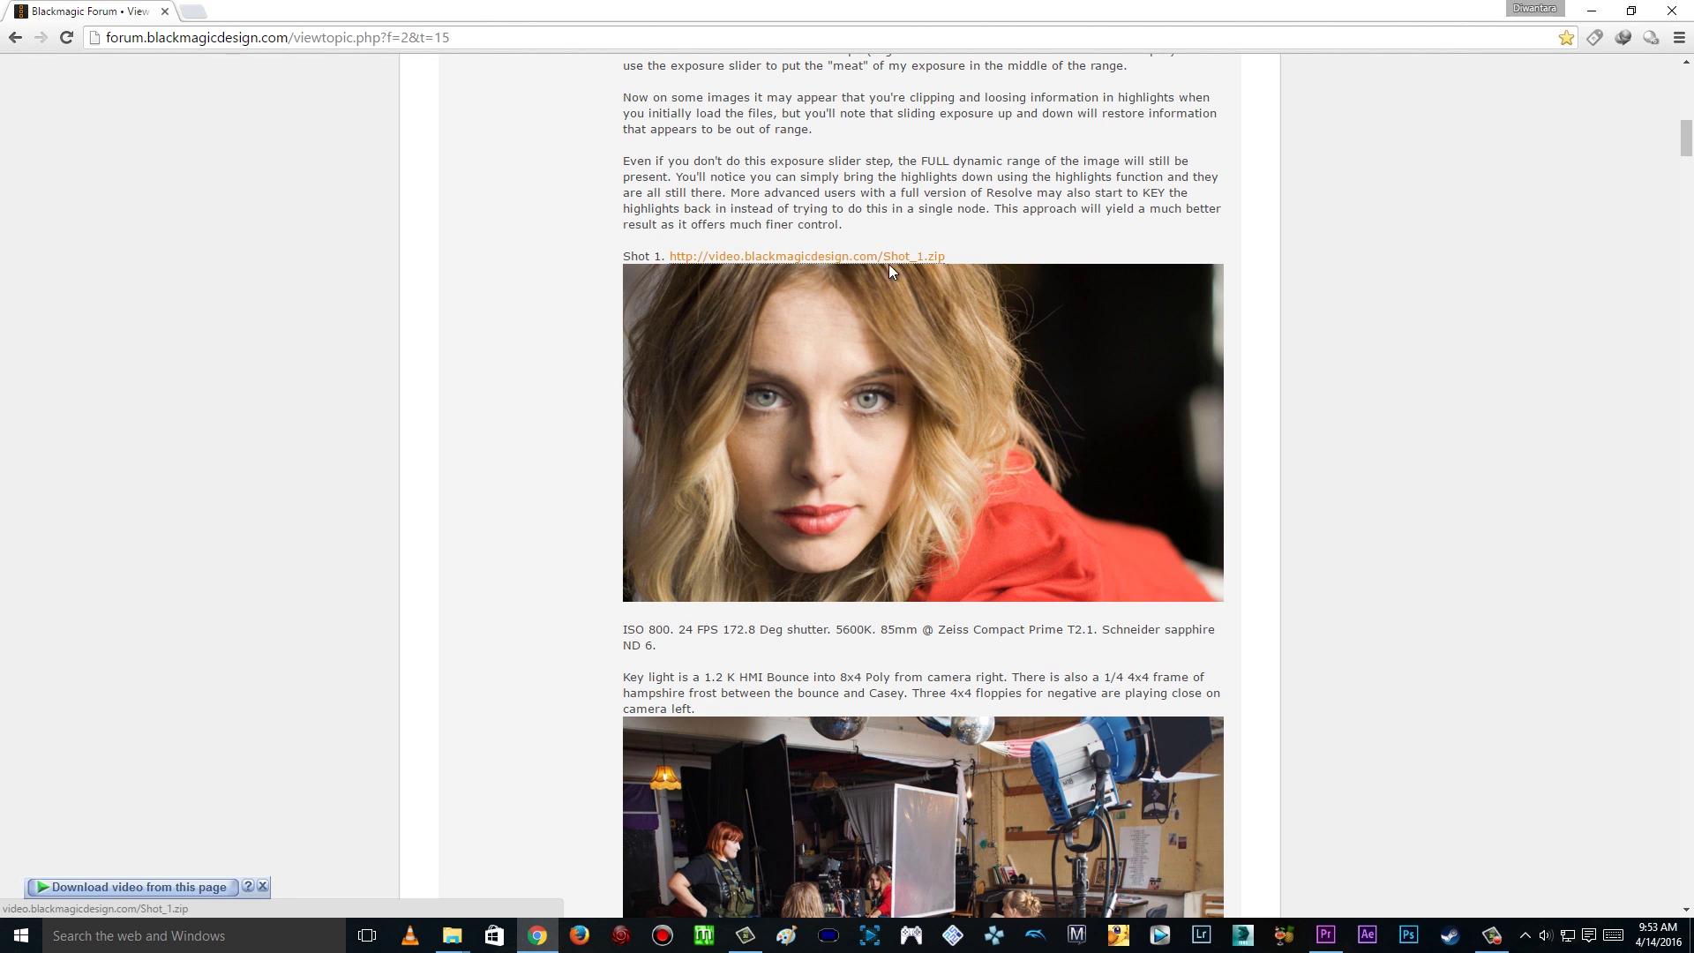
scroll(923, 540, down, 4)
scroll(923, 540, down, 5)
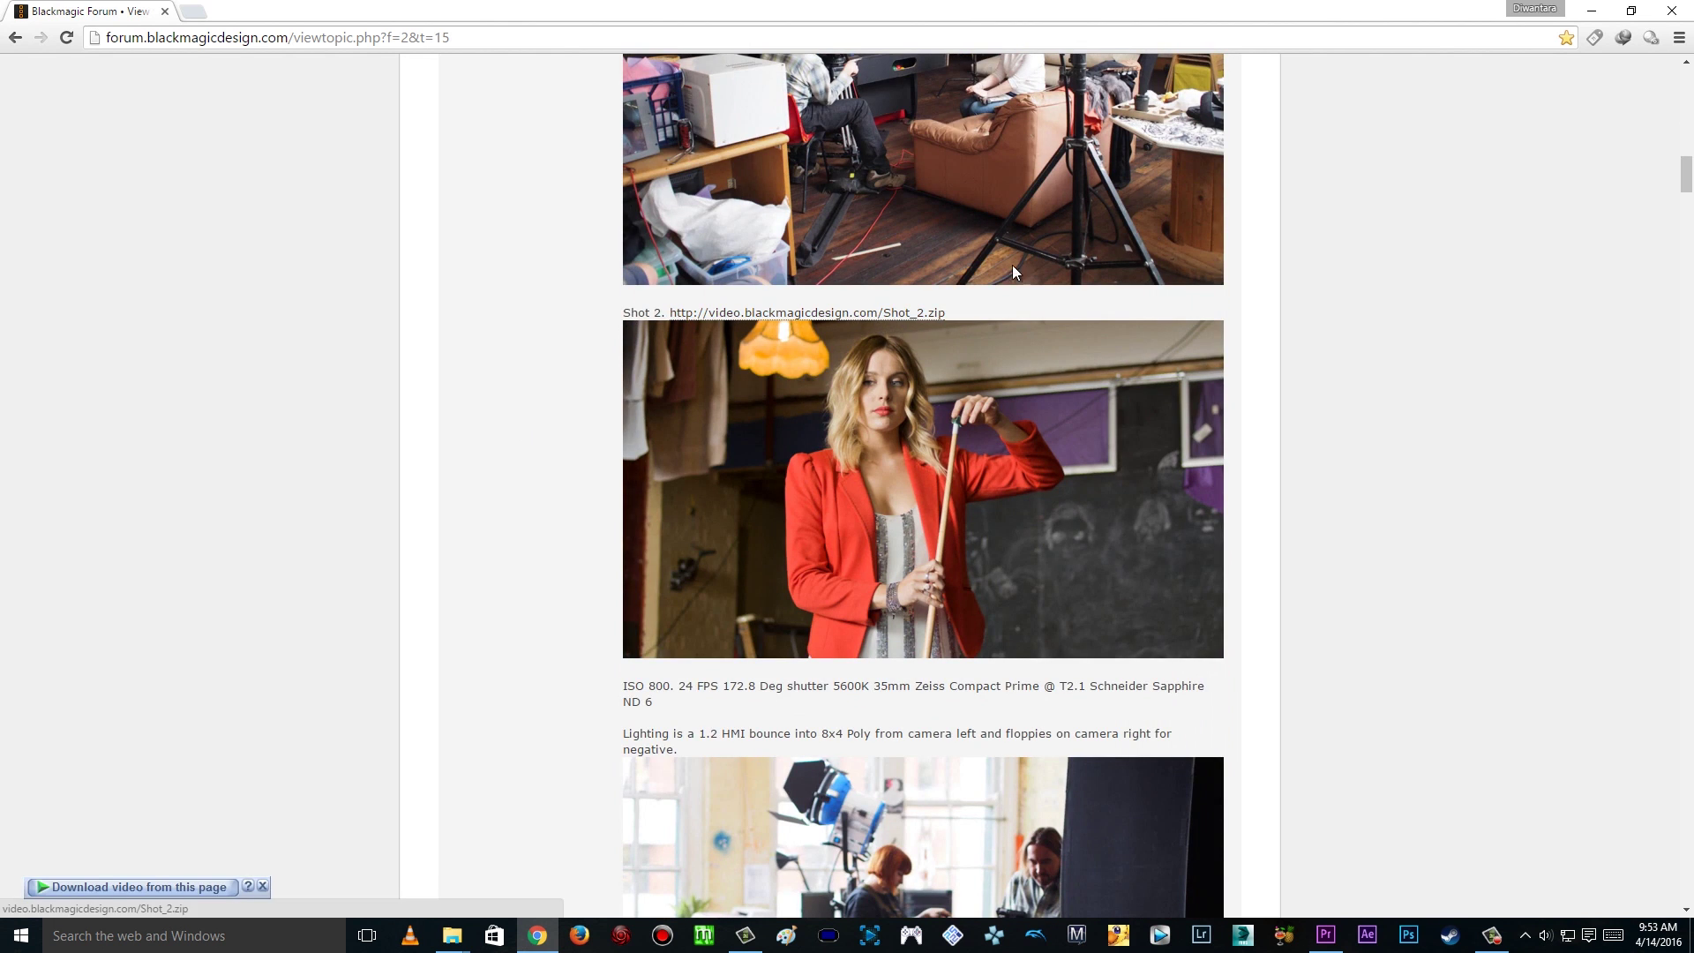
click(1591, 10)
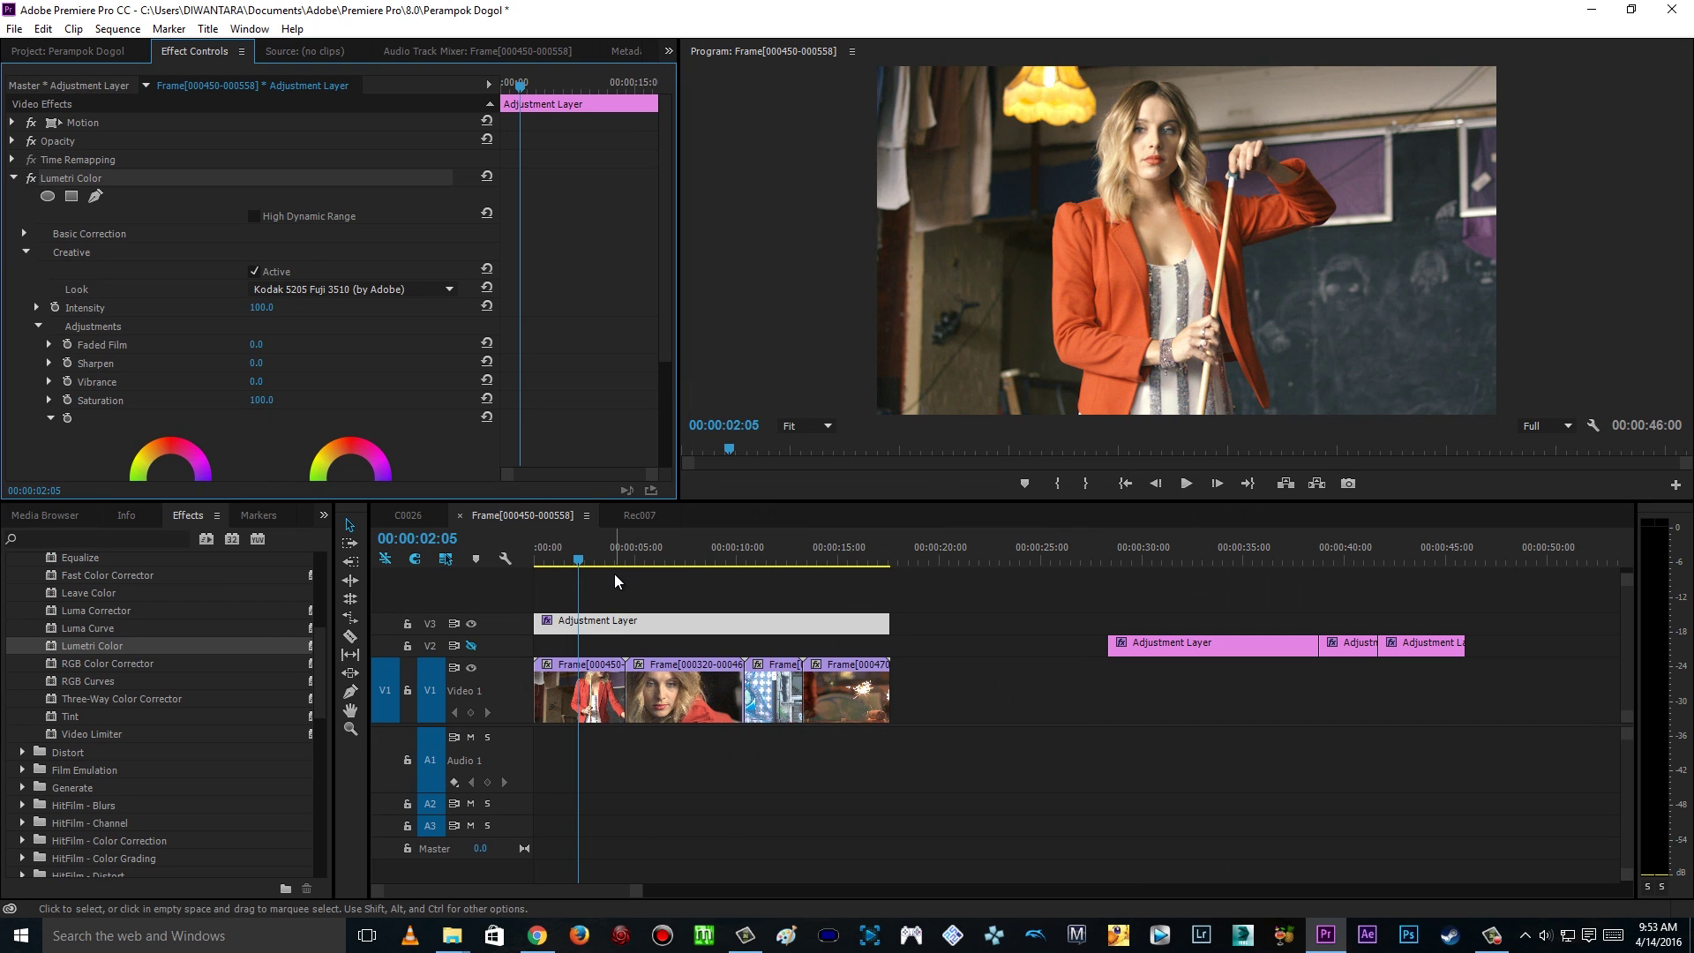
Step: Expose the Highlights, Shadows, Whites and Blacks sliders in Lumetri Color's Basic Correction and lower Highlights to about -84.9
click(26, 254)
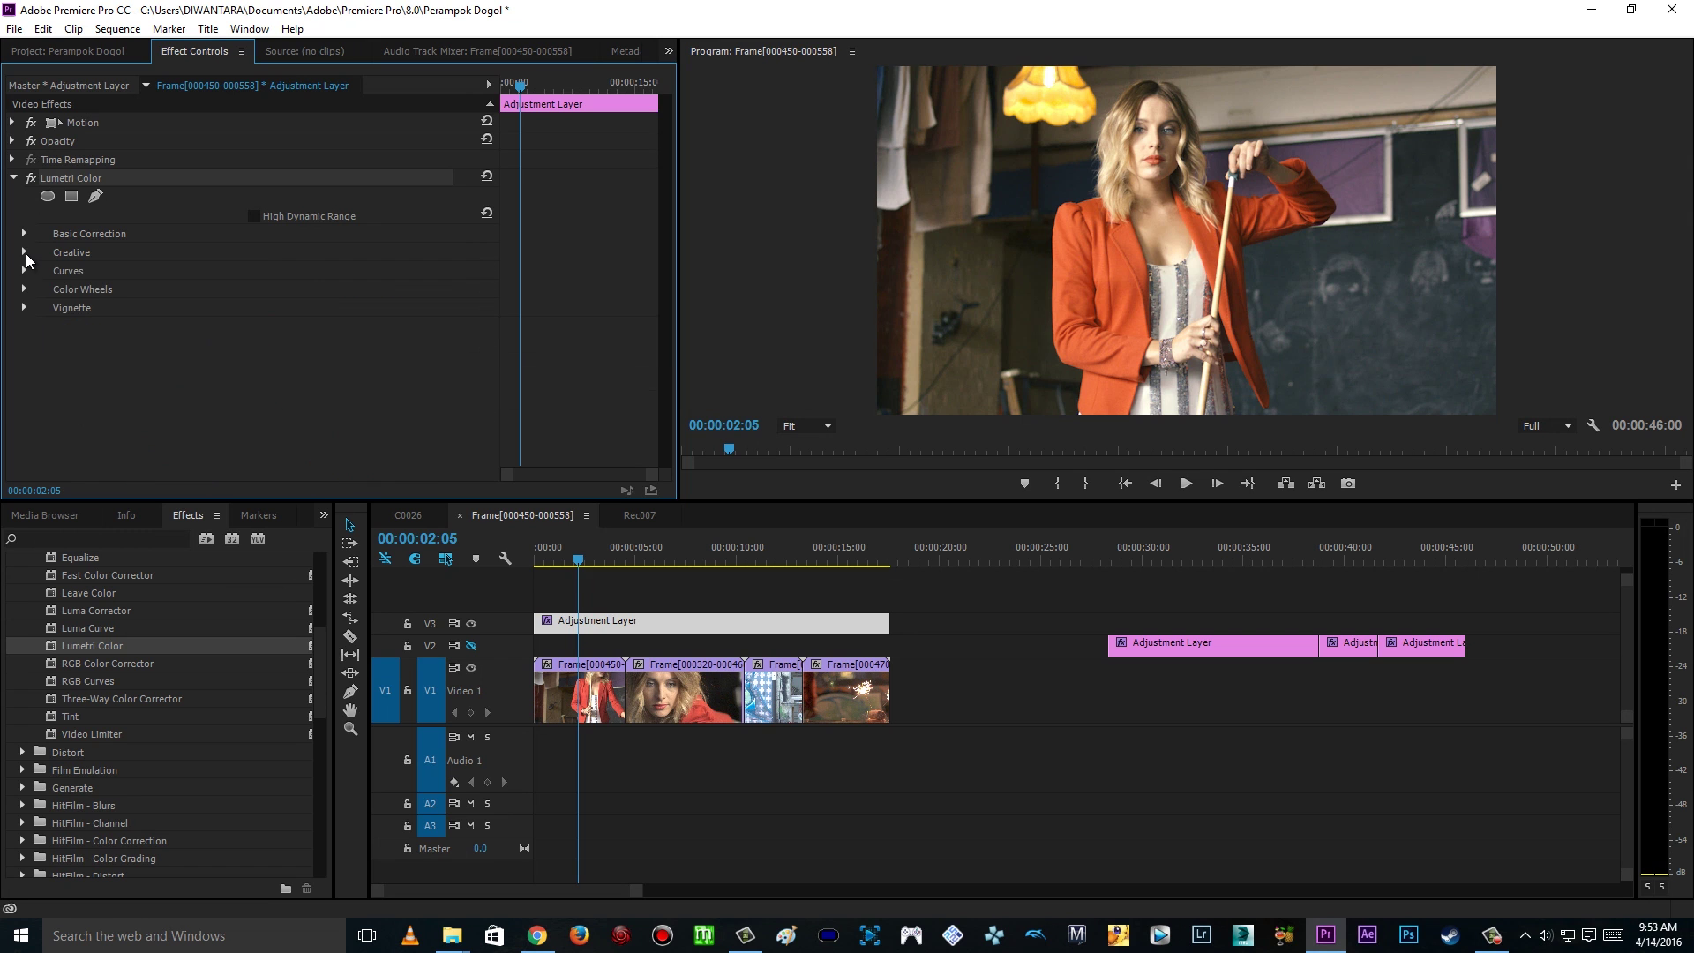
click(24, 234)
scroll(670, 265, down, 5)
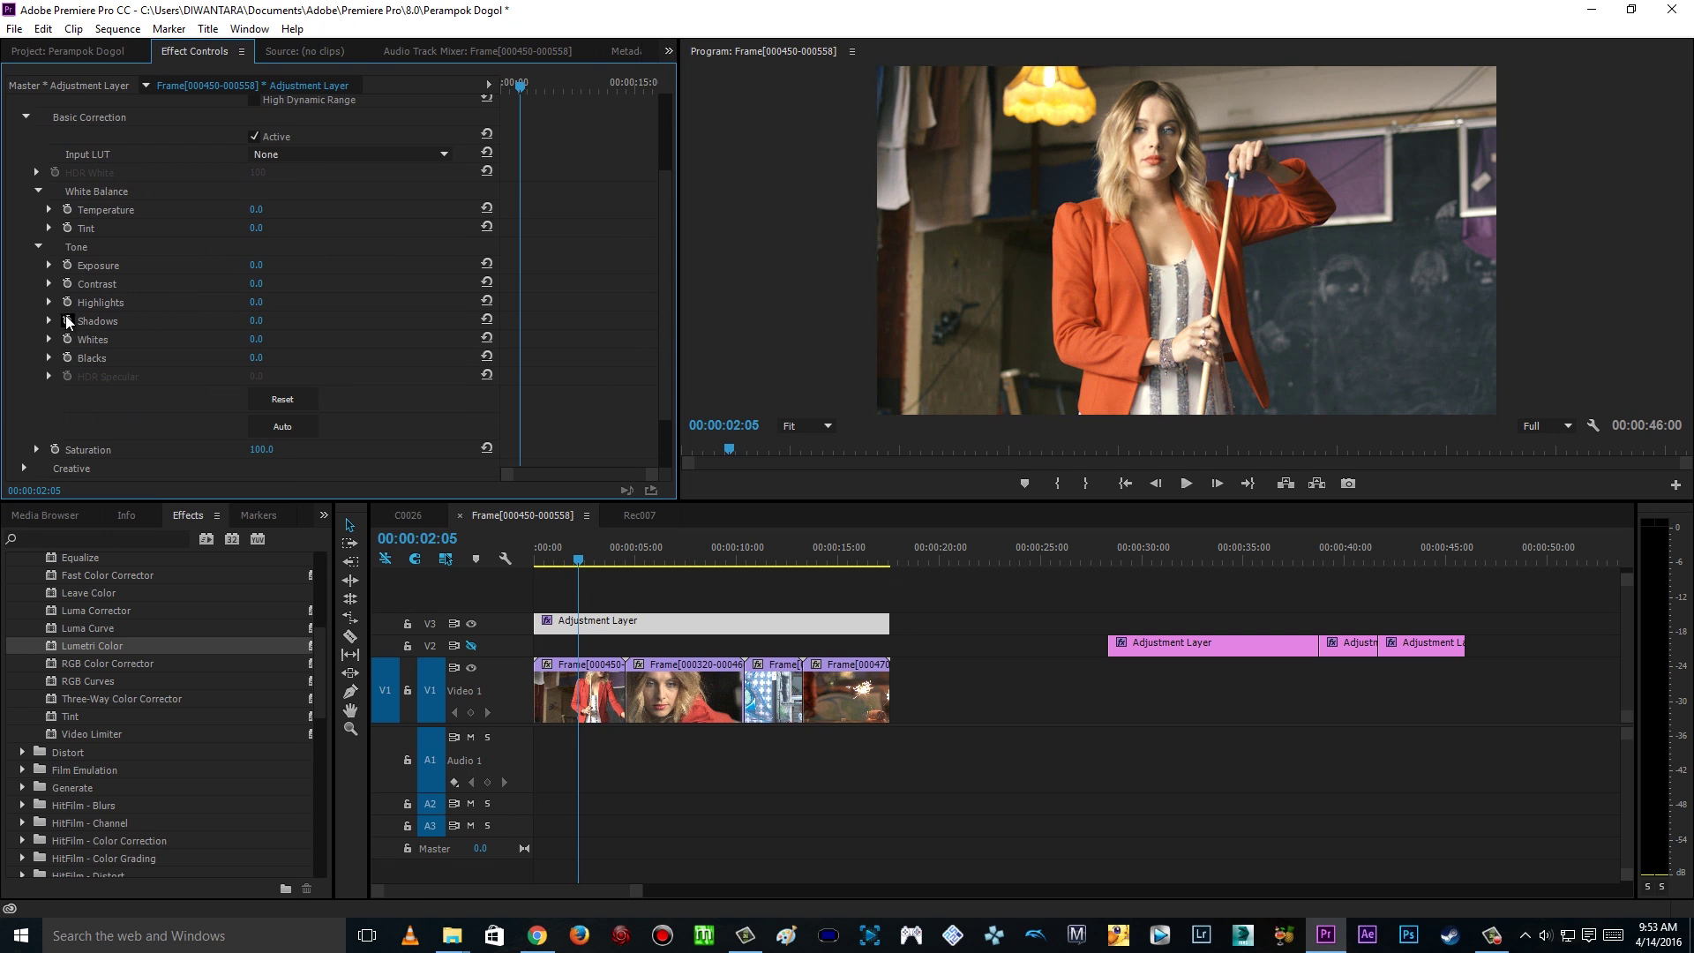
click(49, 303)
click(50, 352)
click(49, 403)
click(49, 454)
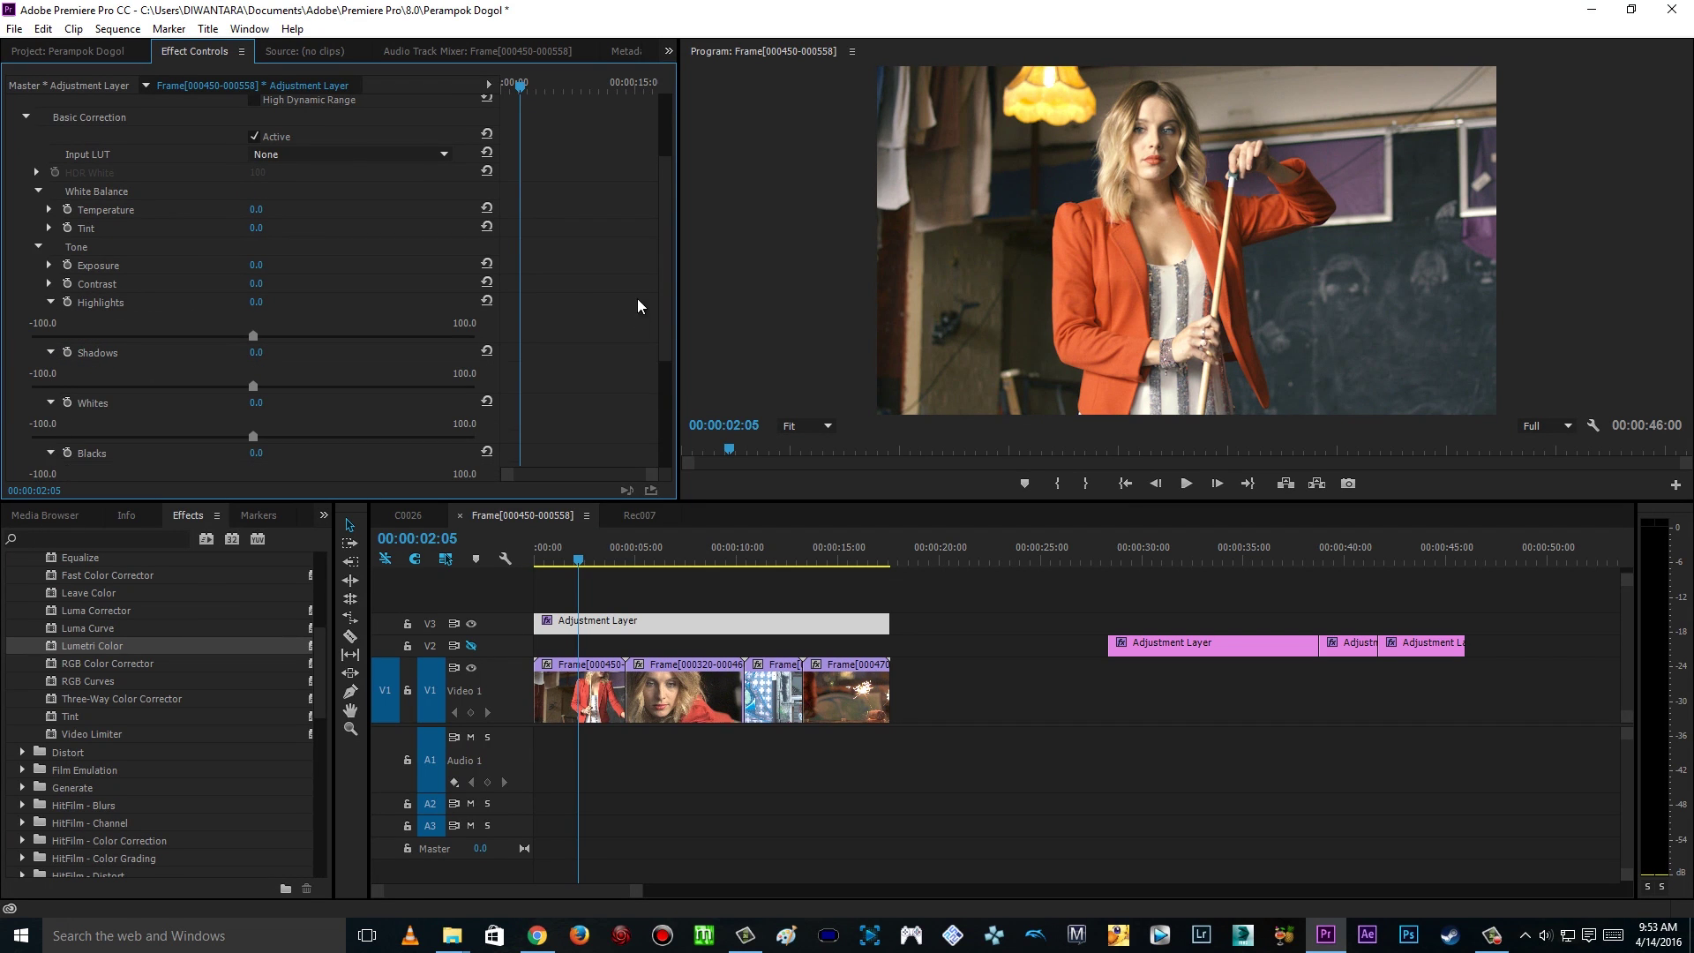
scroll(669, 274, down, 3)
drag(238, 268, 86, 267)
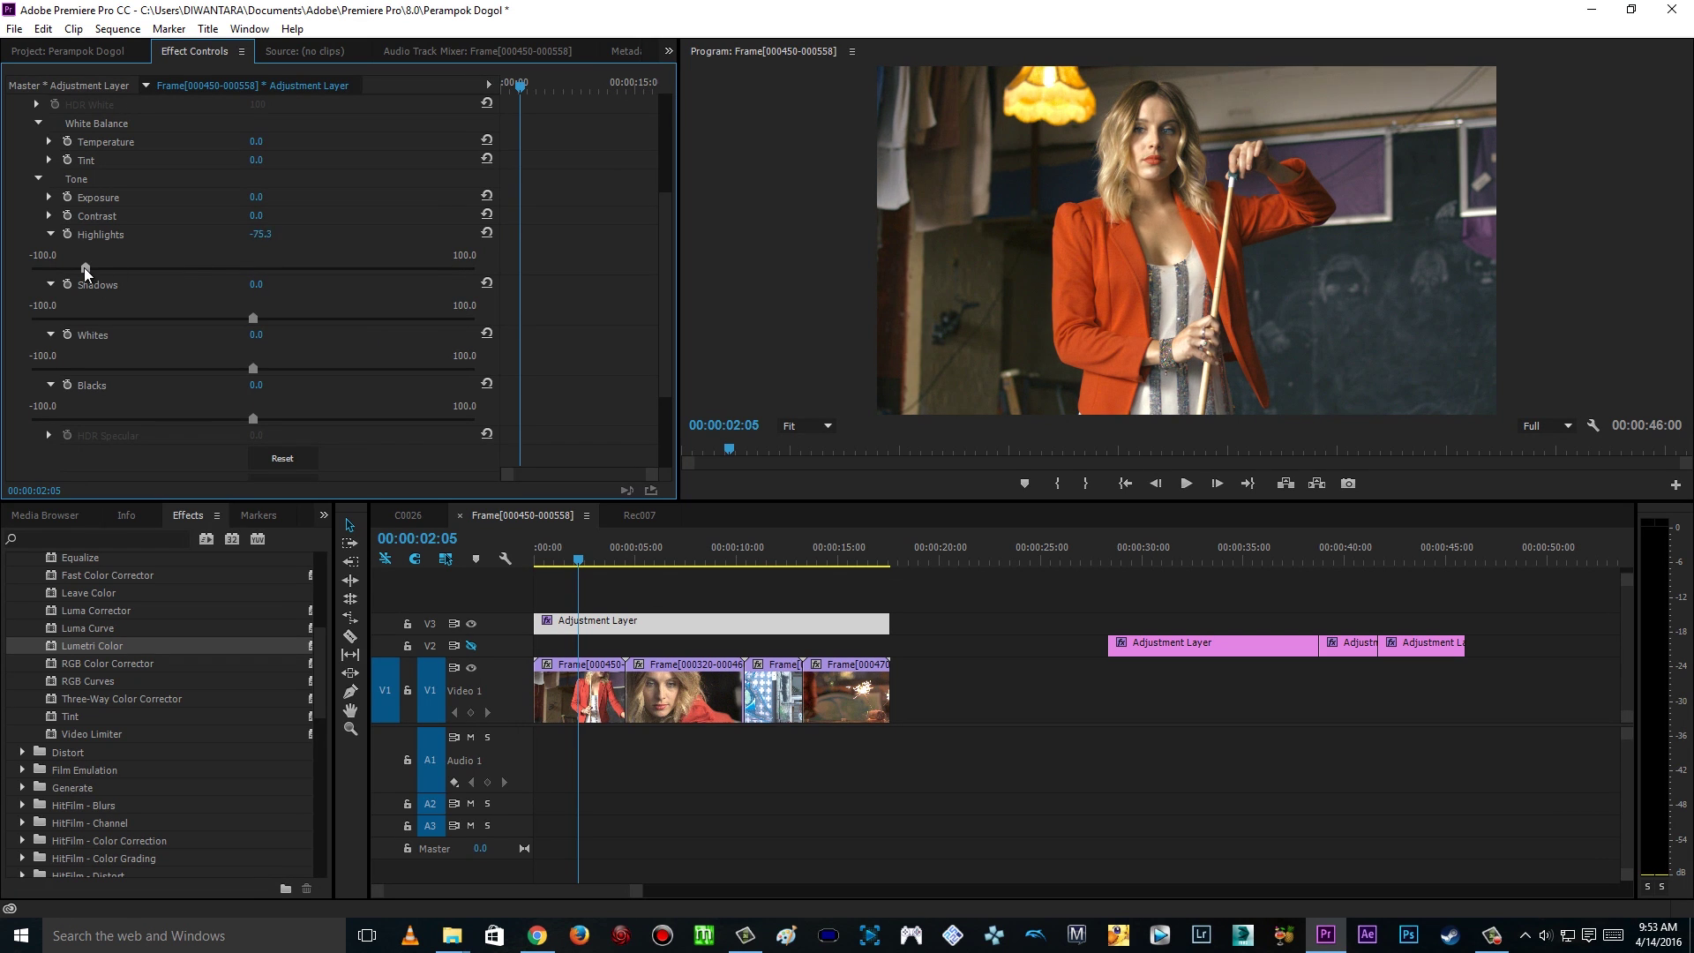
drag(65, 266, 63, 264)
Step: Adjust the Basic Correction Shadows of the V3 adjustment layer to about 31.2
drag(262, 322, 330, 320)
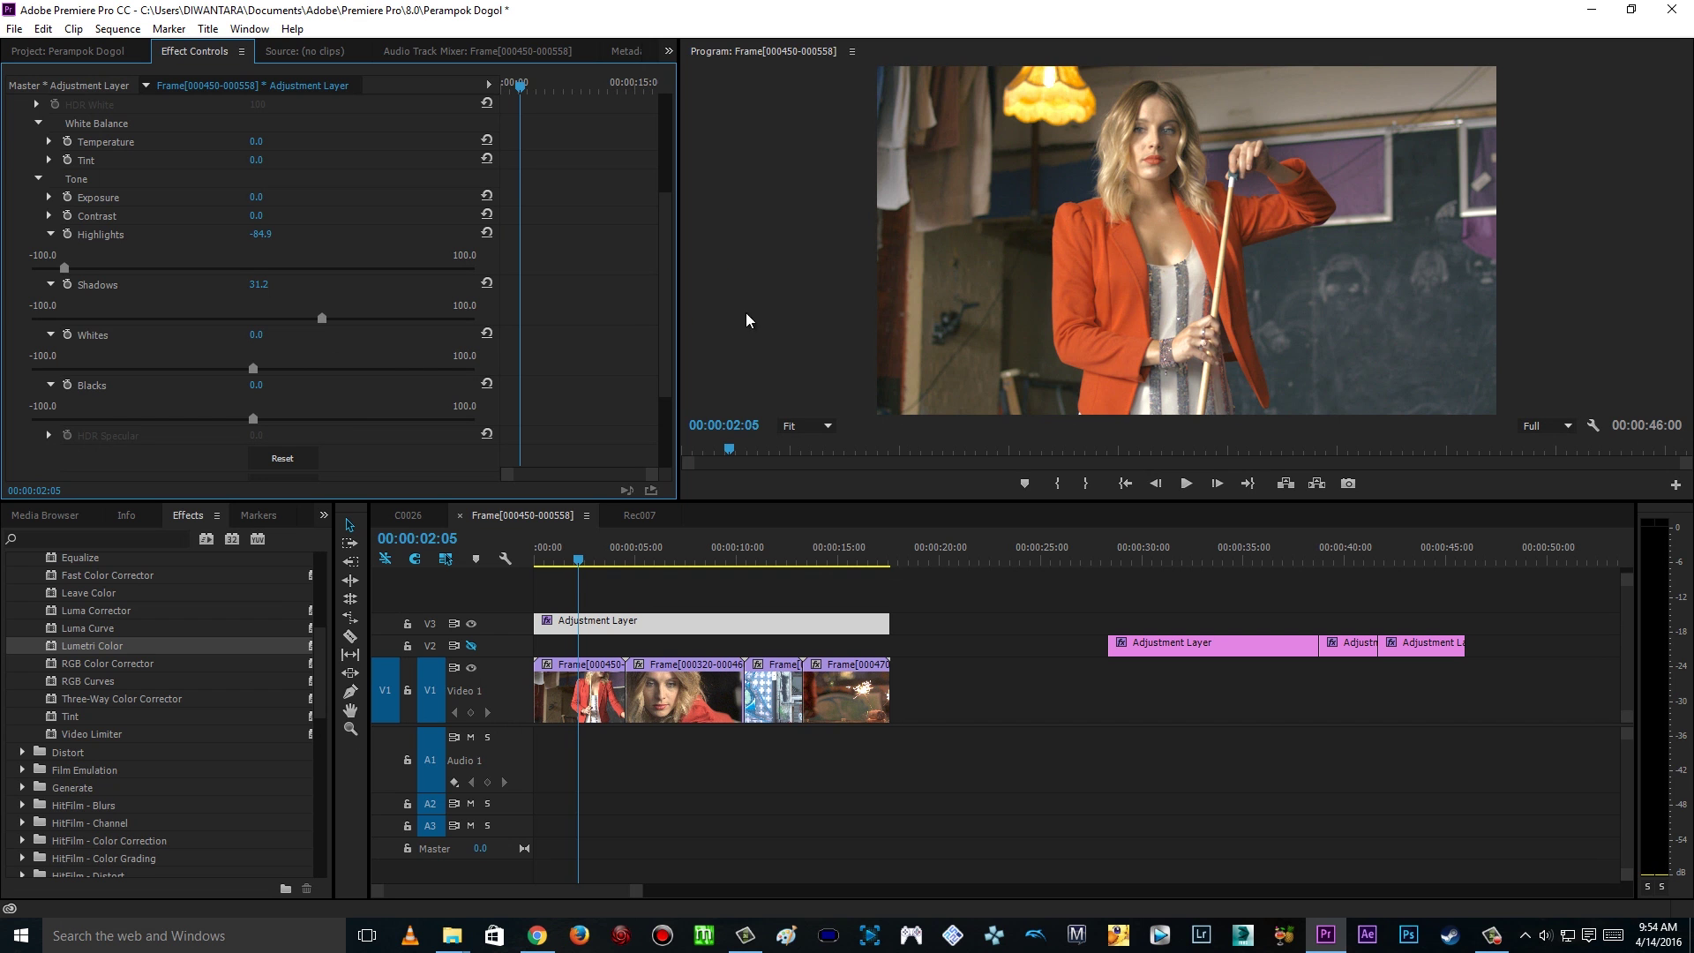
drag(313, 326, 388, 314)
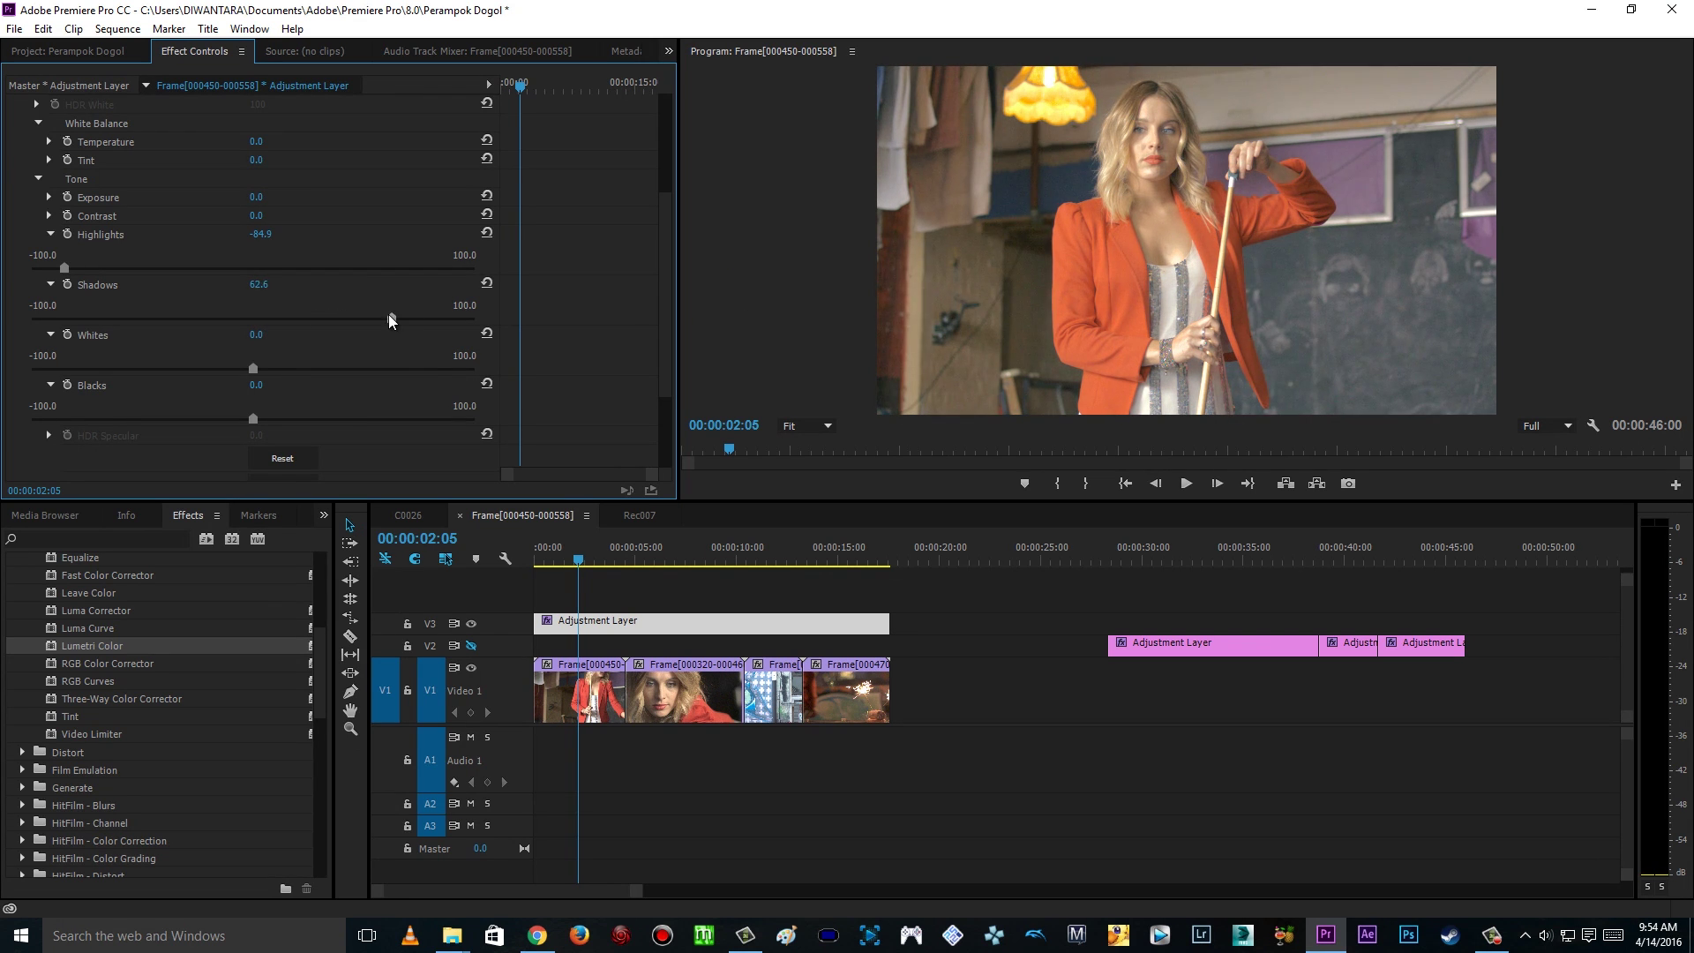
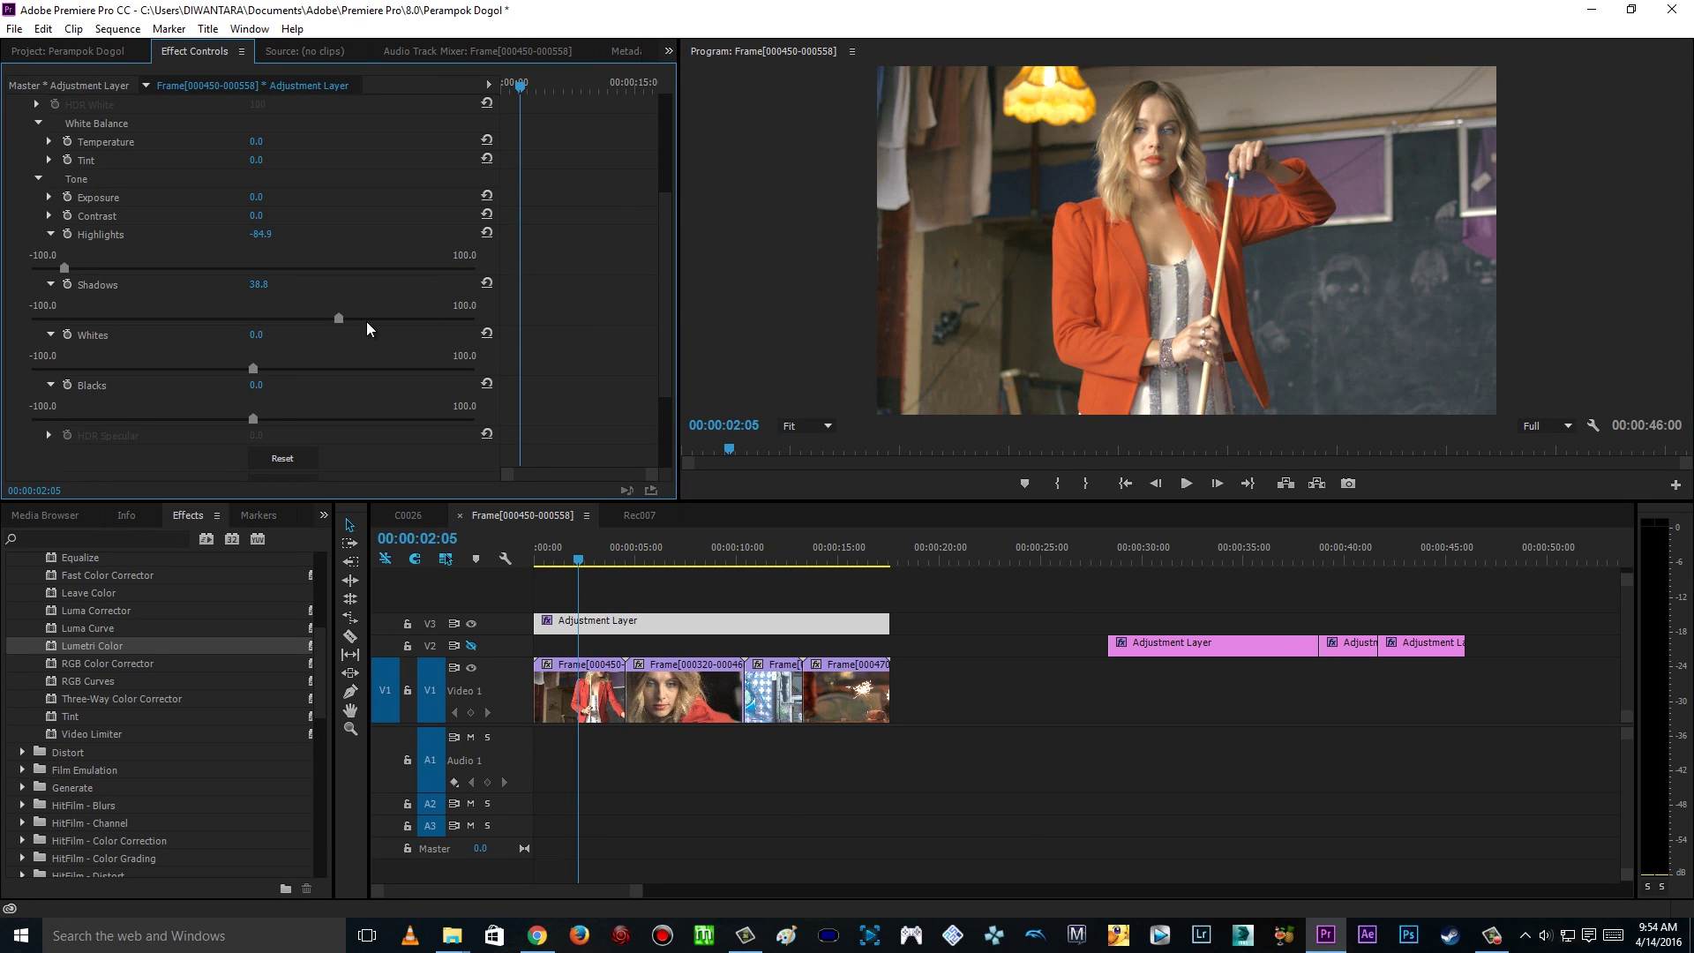
mouse_move(339, 319)
mouse_down()
mouse_move(258, 320)
mouse_move(357, 329)
mouse_move(295, 320)
mouse_move(340, 321)
mouse_up()
drag(337, 320, 330, 317)
Step: Set the Basic Correction Highlights to -100 and Whites to about 14.1
scroll(641, 283, down, 1)
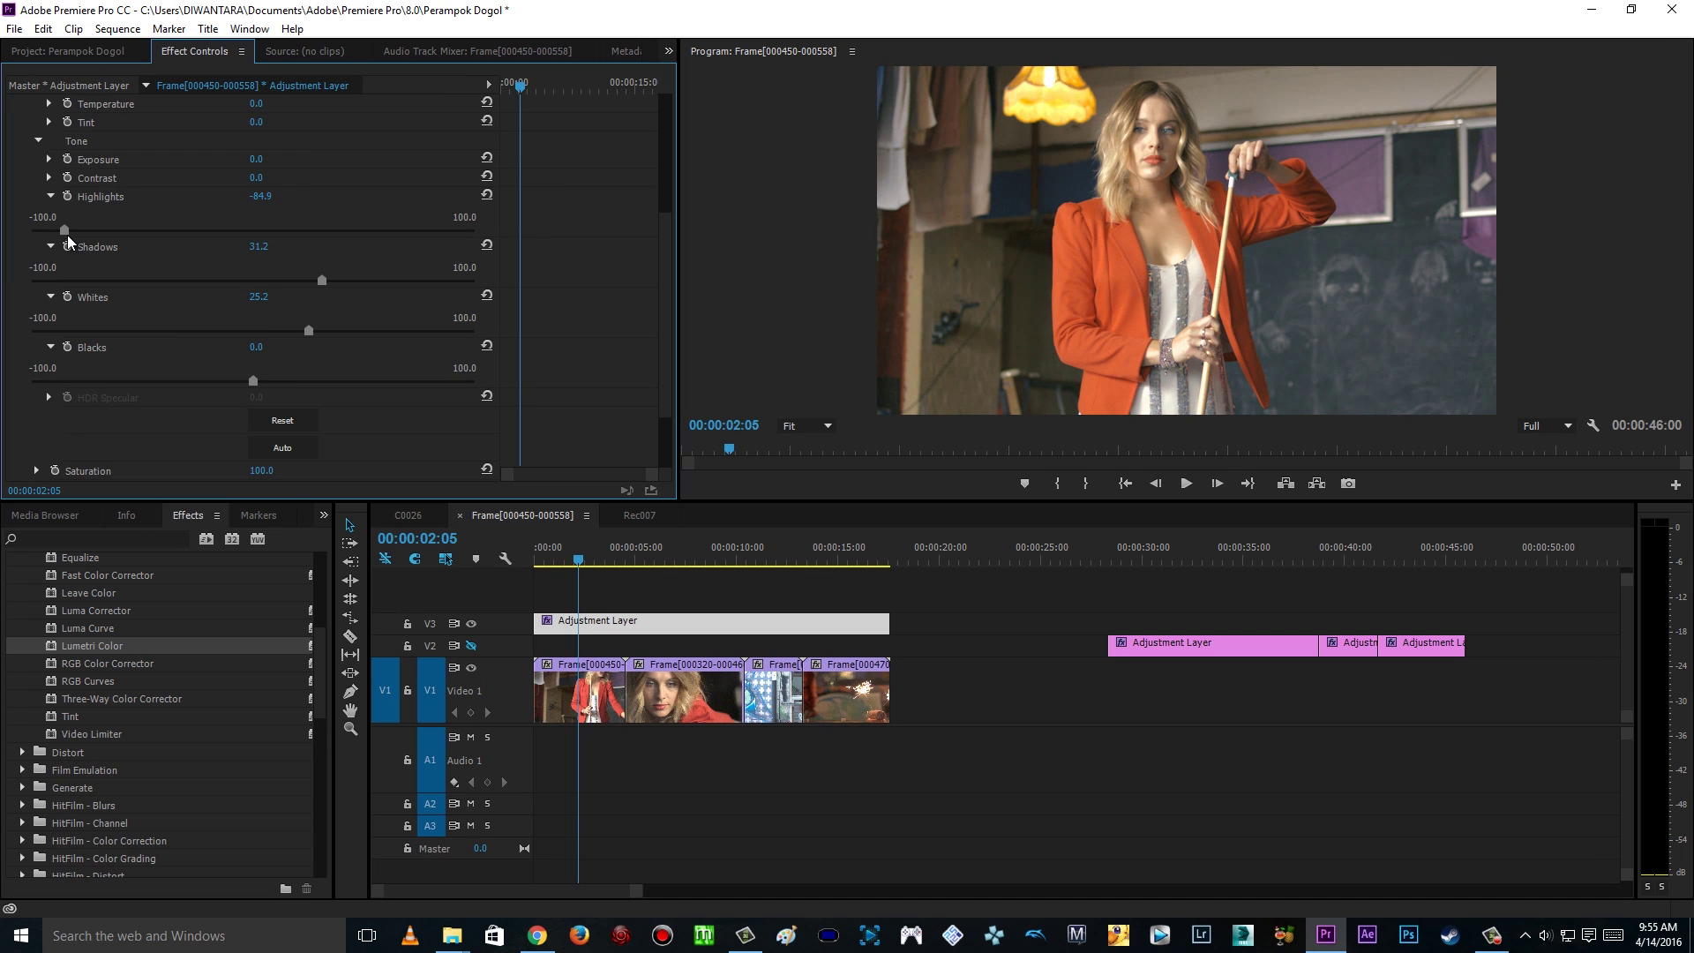
drag(49, 230, 30, 233)
drag(282, 332, 285, 331)
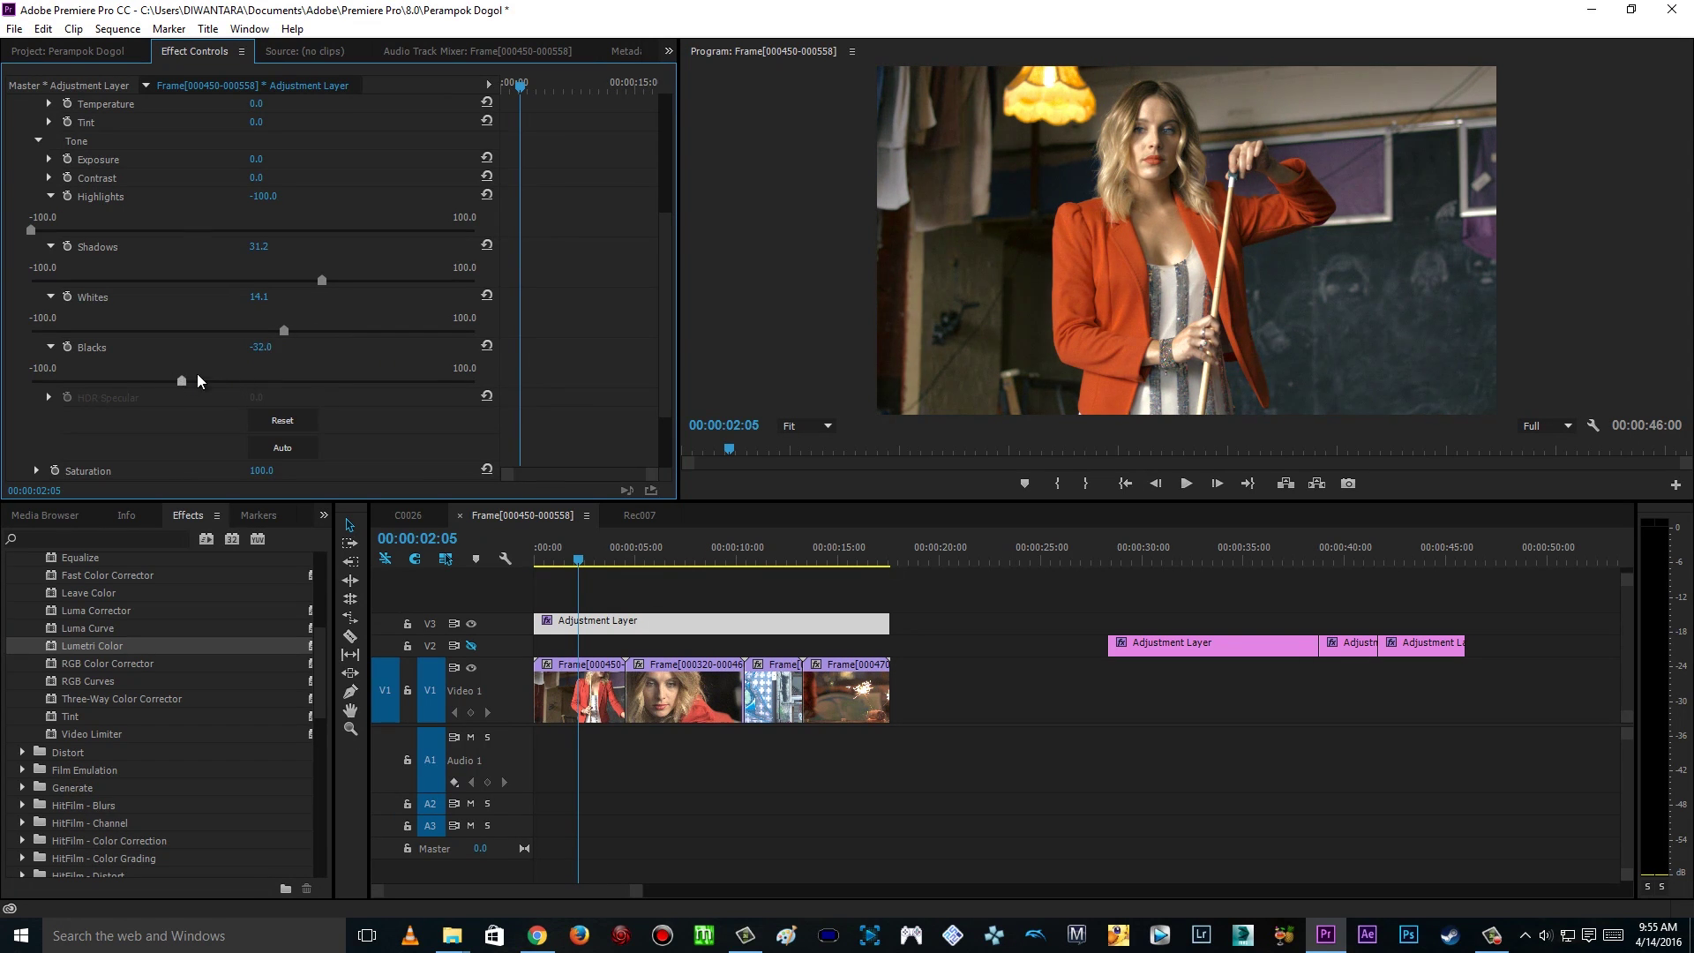
Step: Lower the Basic Correction Blacks to about -35.6
drag(198, 375, 247, 374)
drag(667, 259, 667, 293)
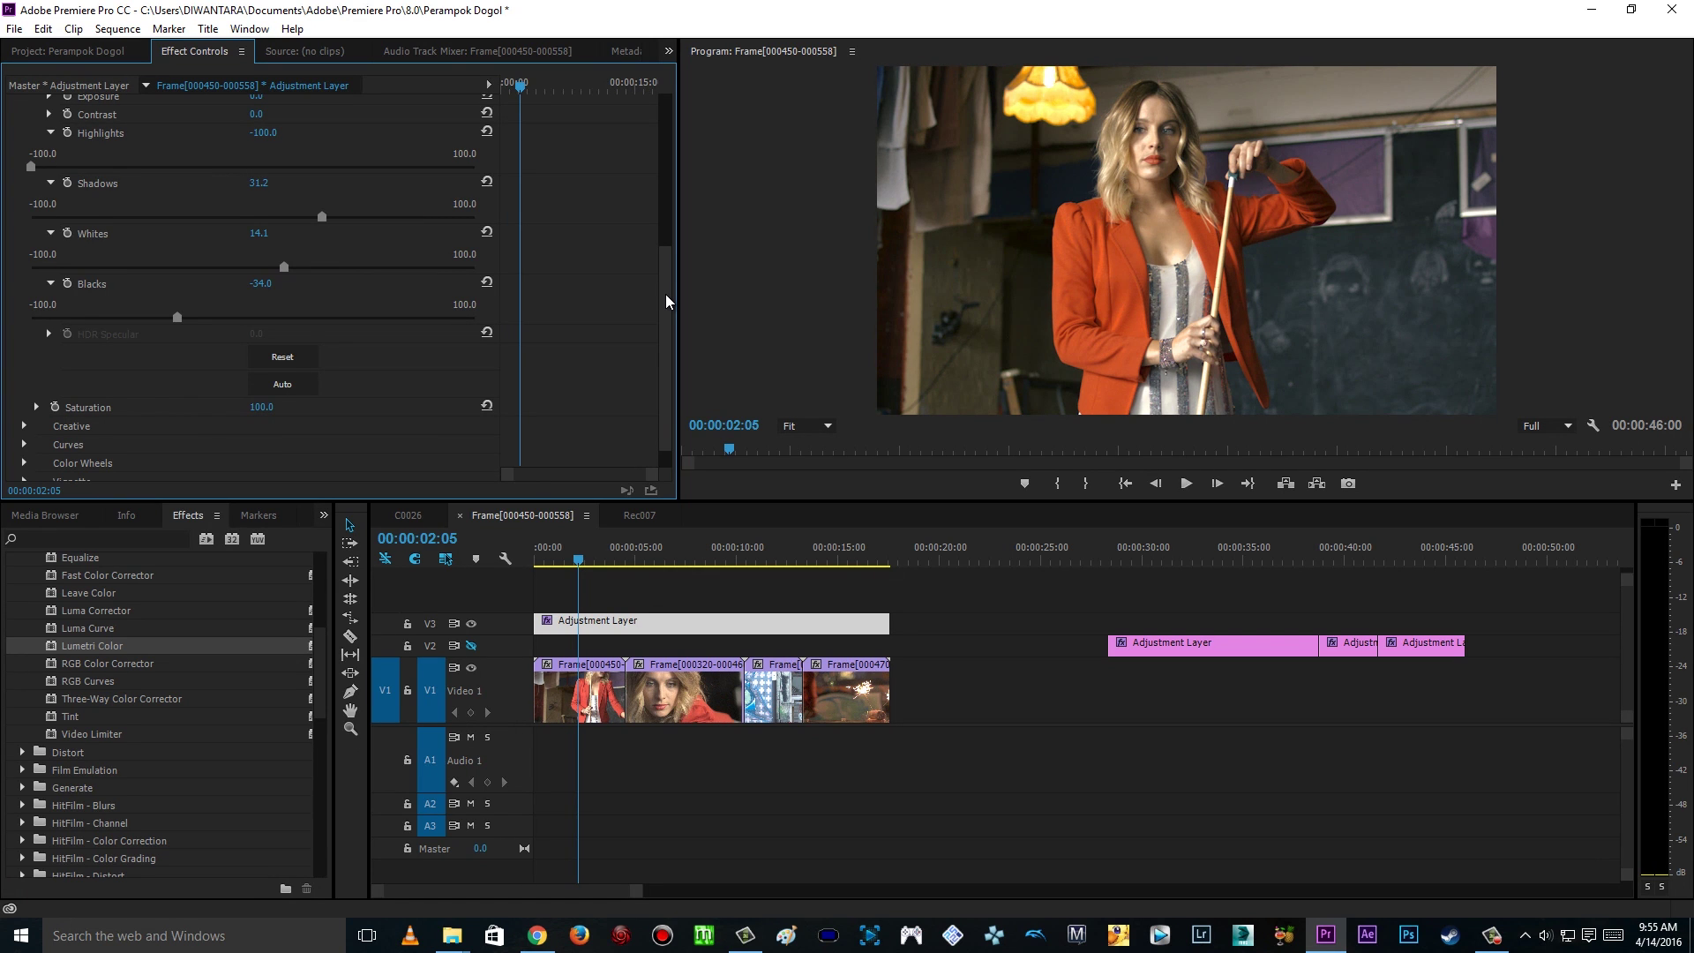
drag(667, 295, 666, 299)
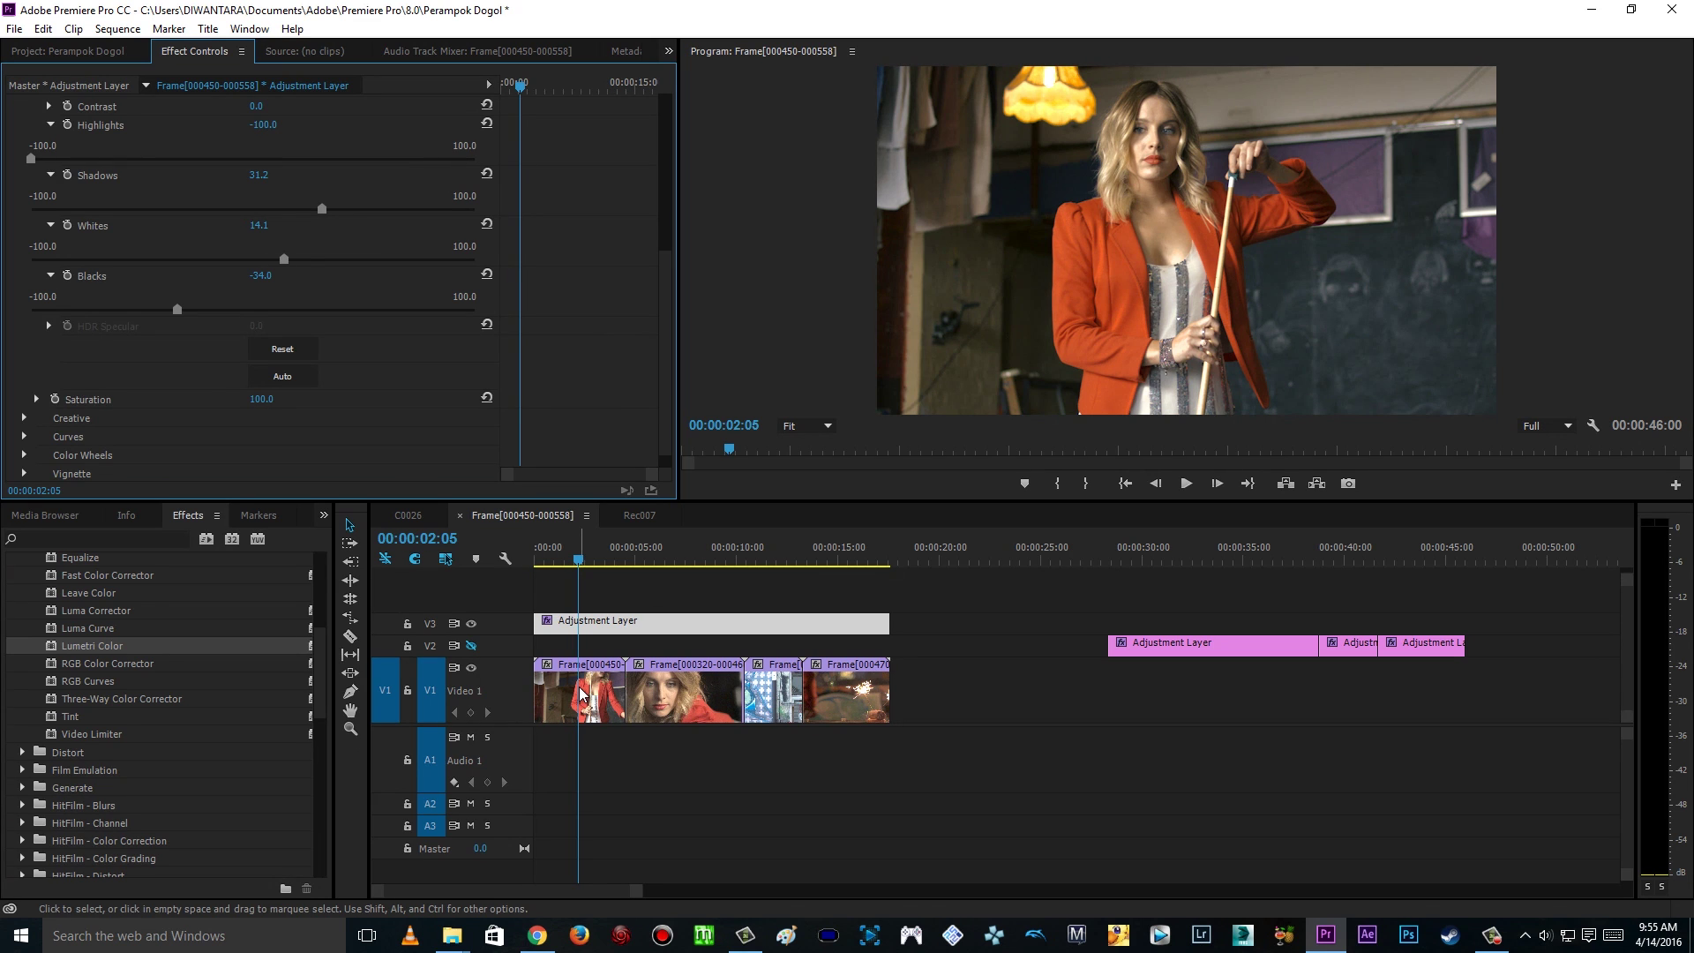
scroll(664, 267, up, 2)
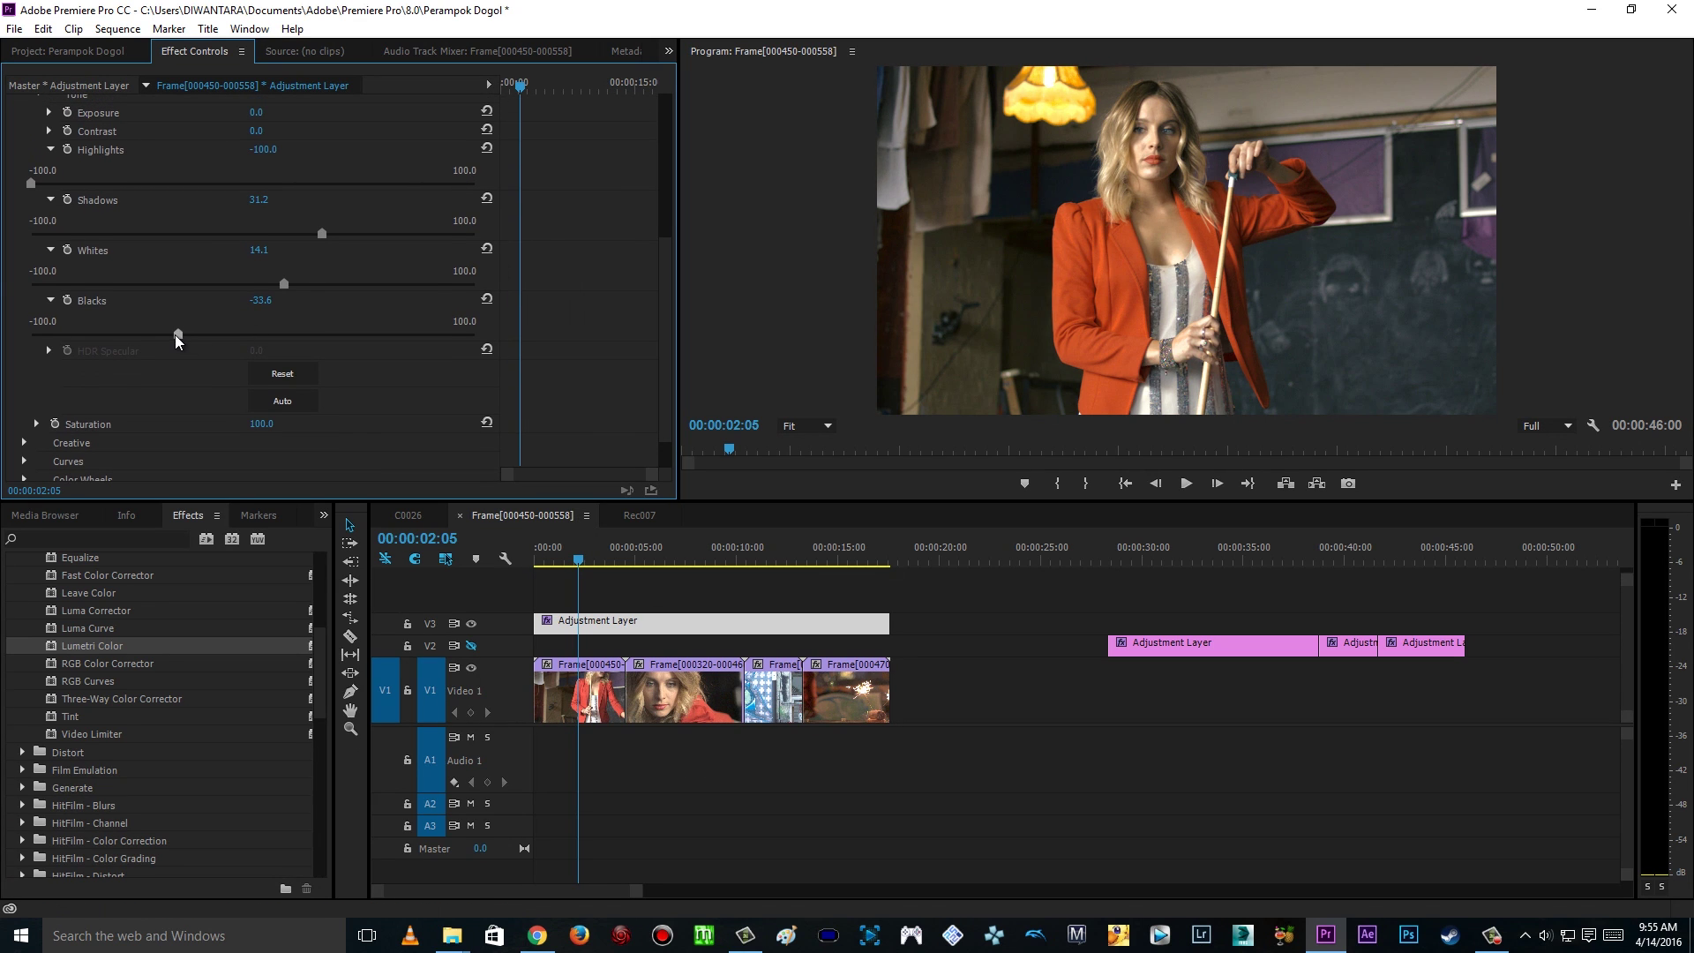
scroll(665, 247, up, 3)
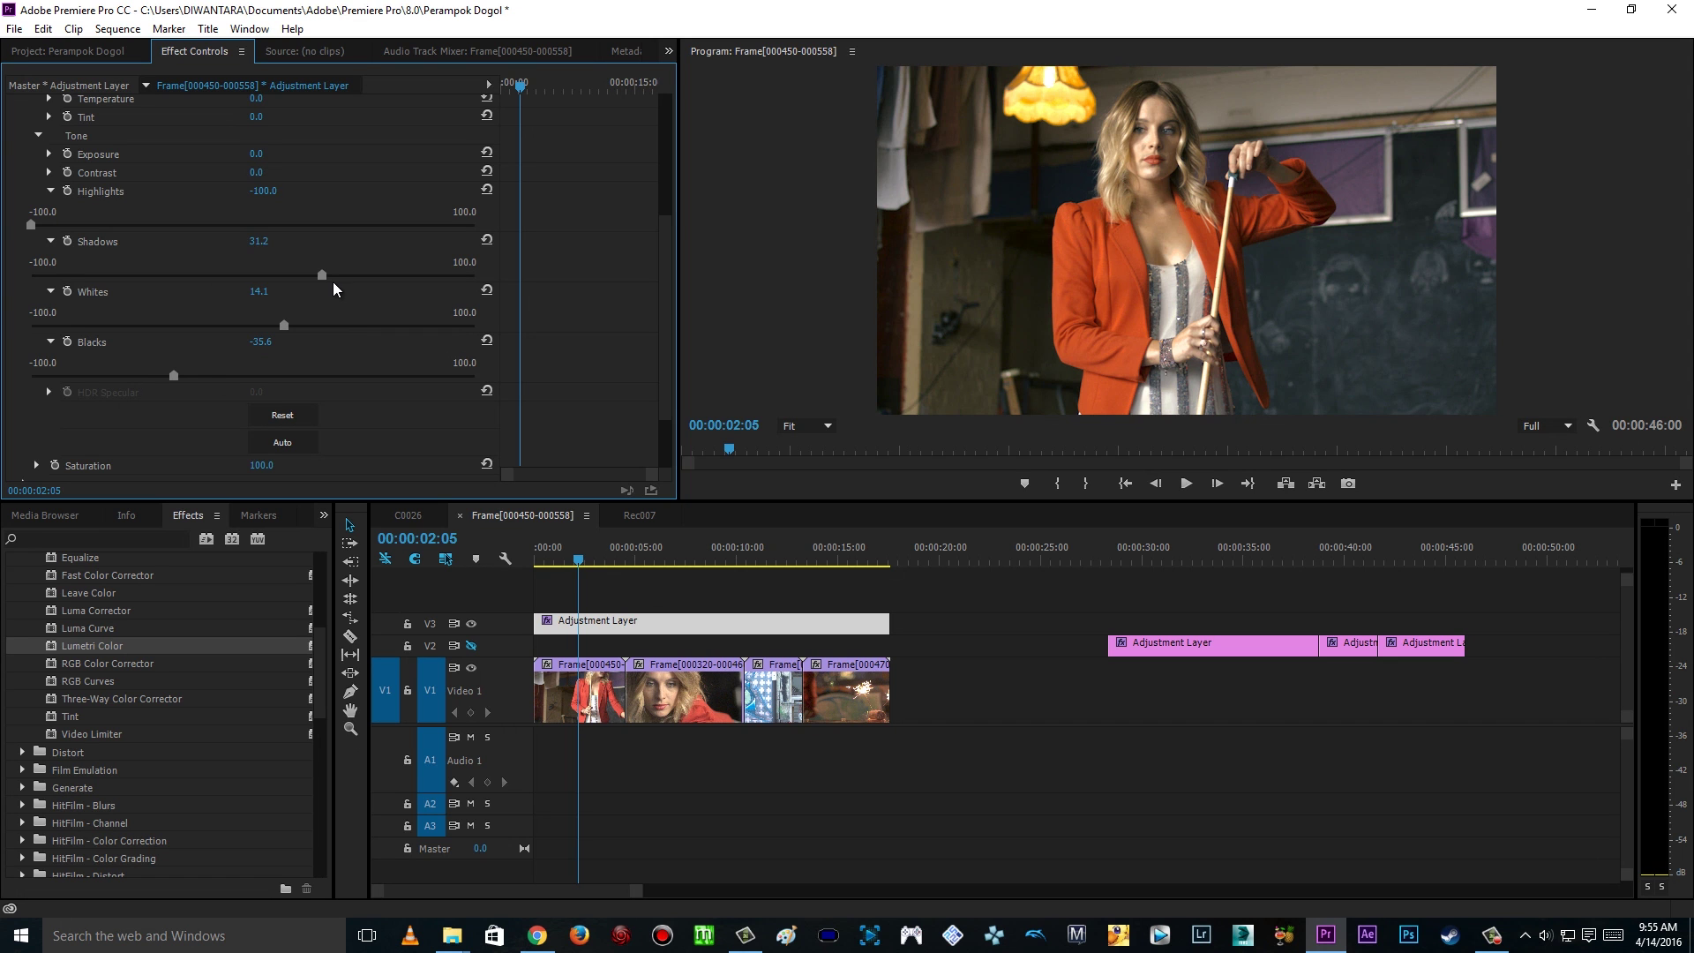
Step: Fine-tune the Basic Correction Shadows to about 31.6 and collapse the Basic Correction section
mouse_move(323, 275)
mouse_down()
mouse_move(266, 272)
mouse_move(335, 276)
mouse_up()
drag(662, 242, 683, 278)
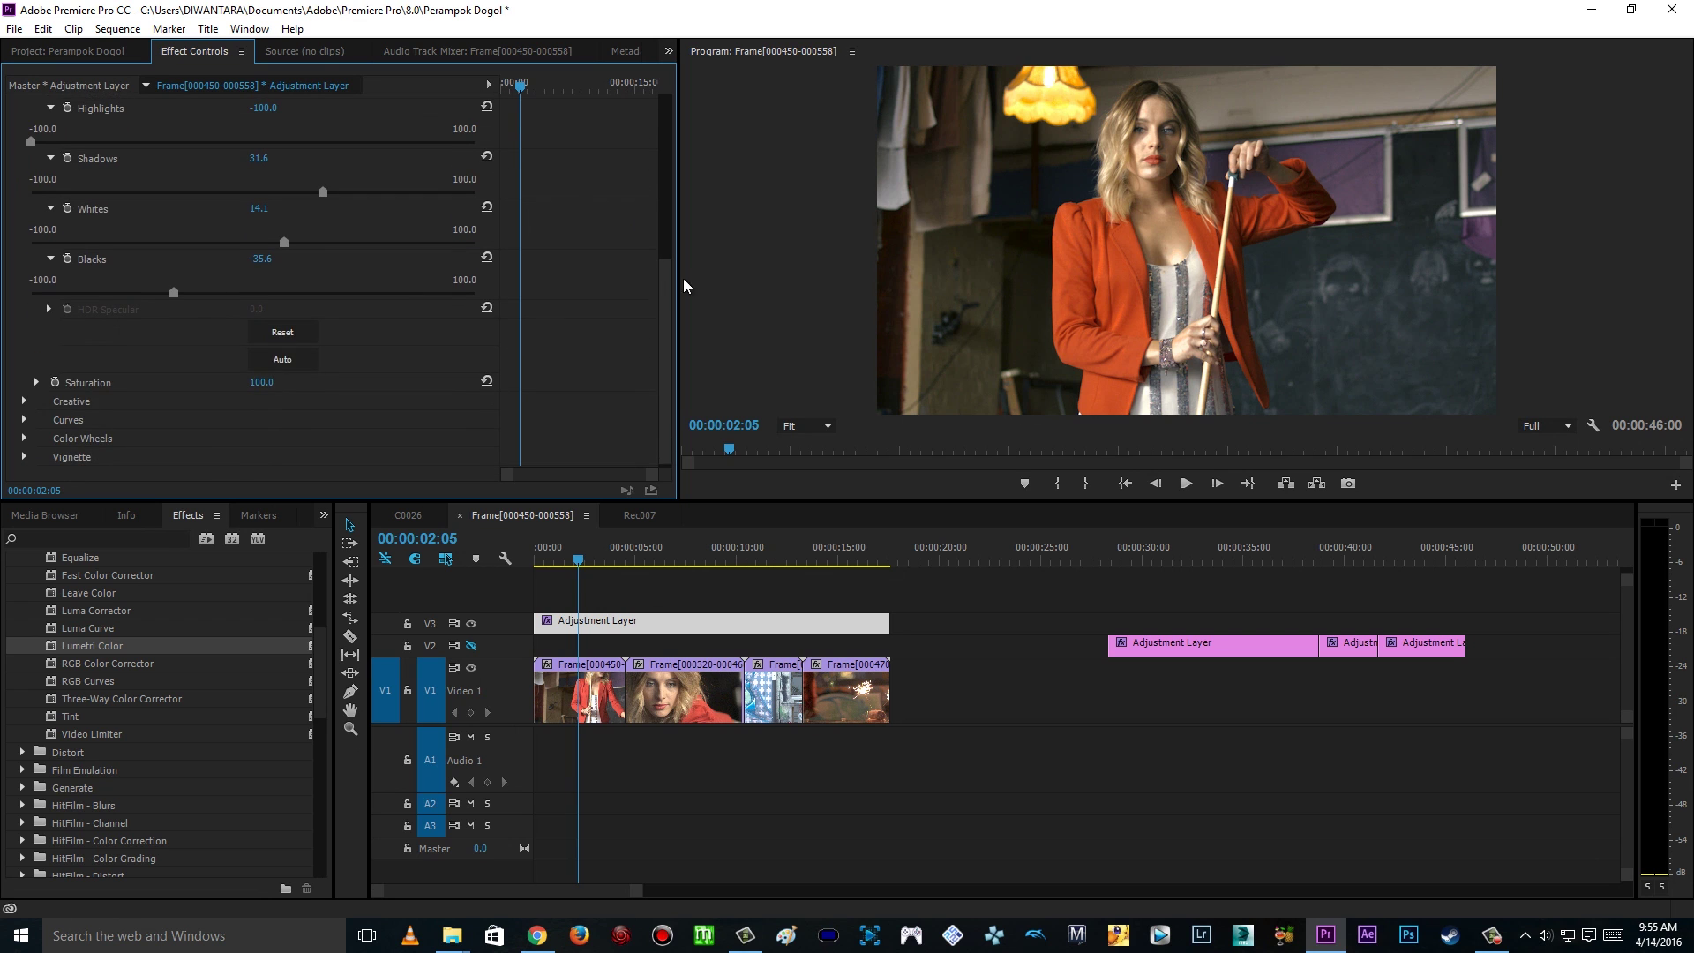
click(37, 382)
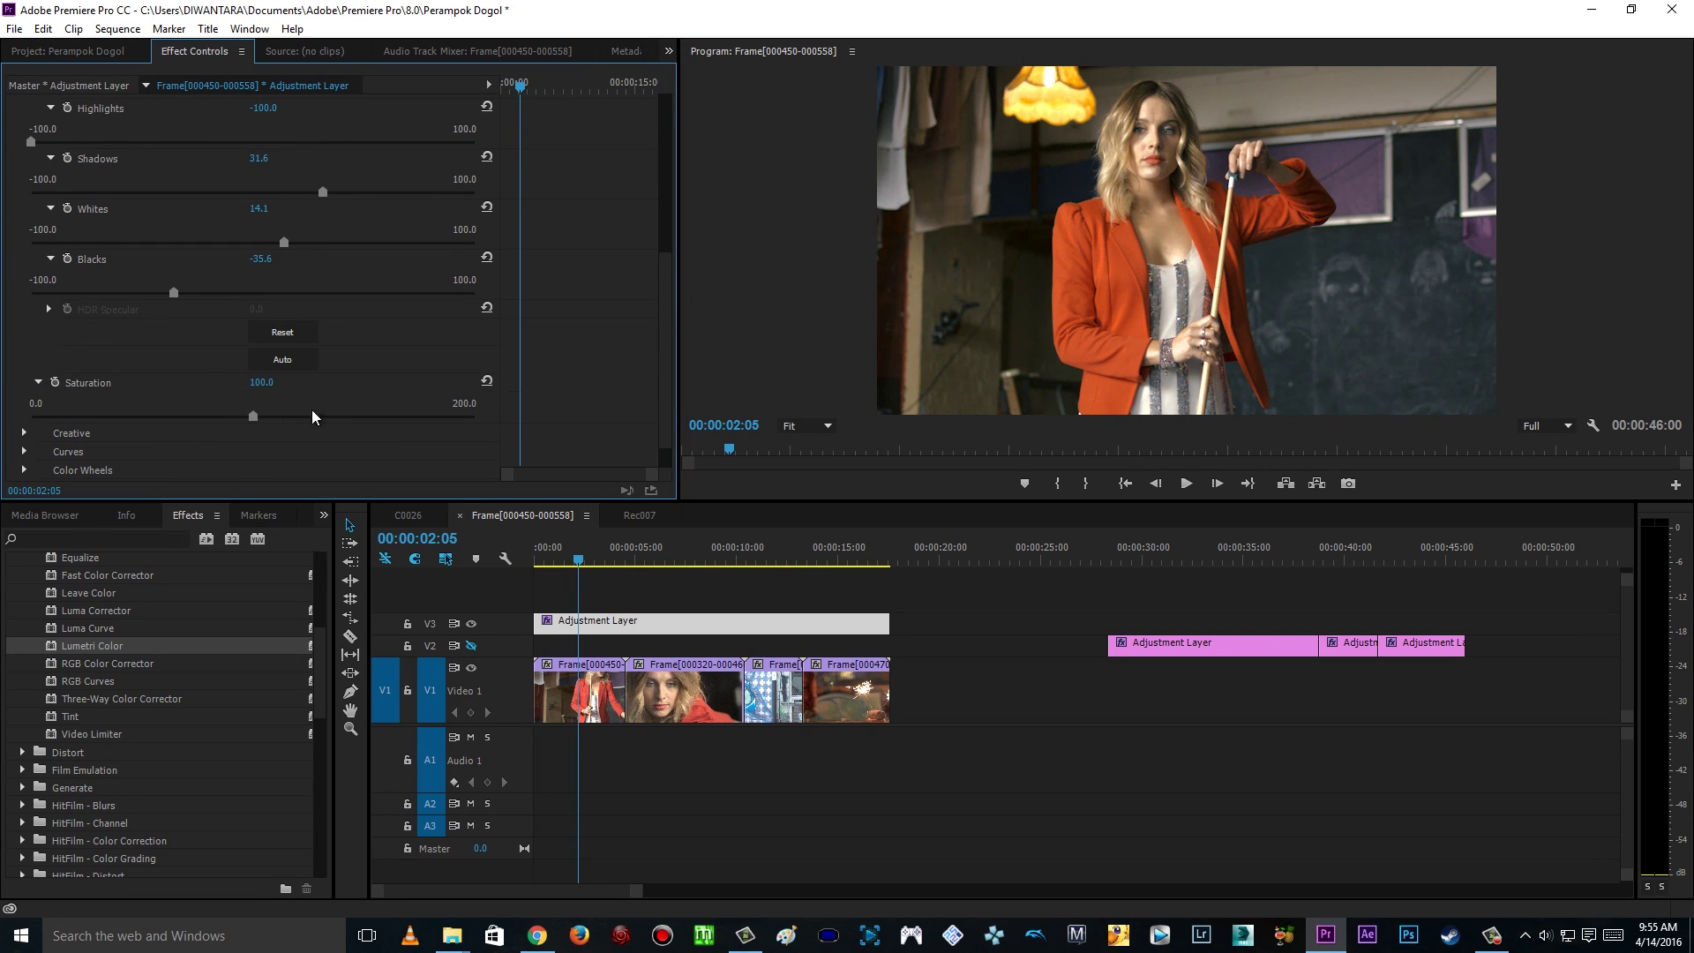
drag(664, 285, 657, 157)
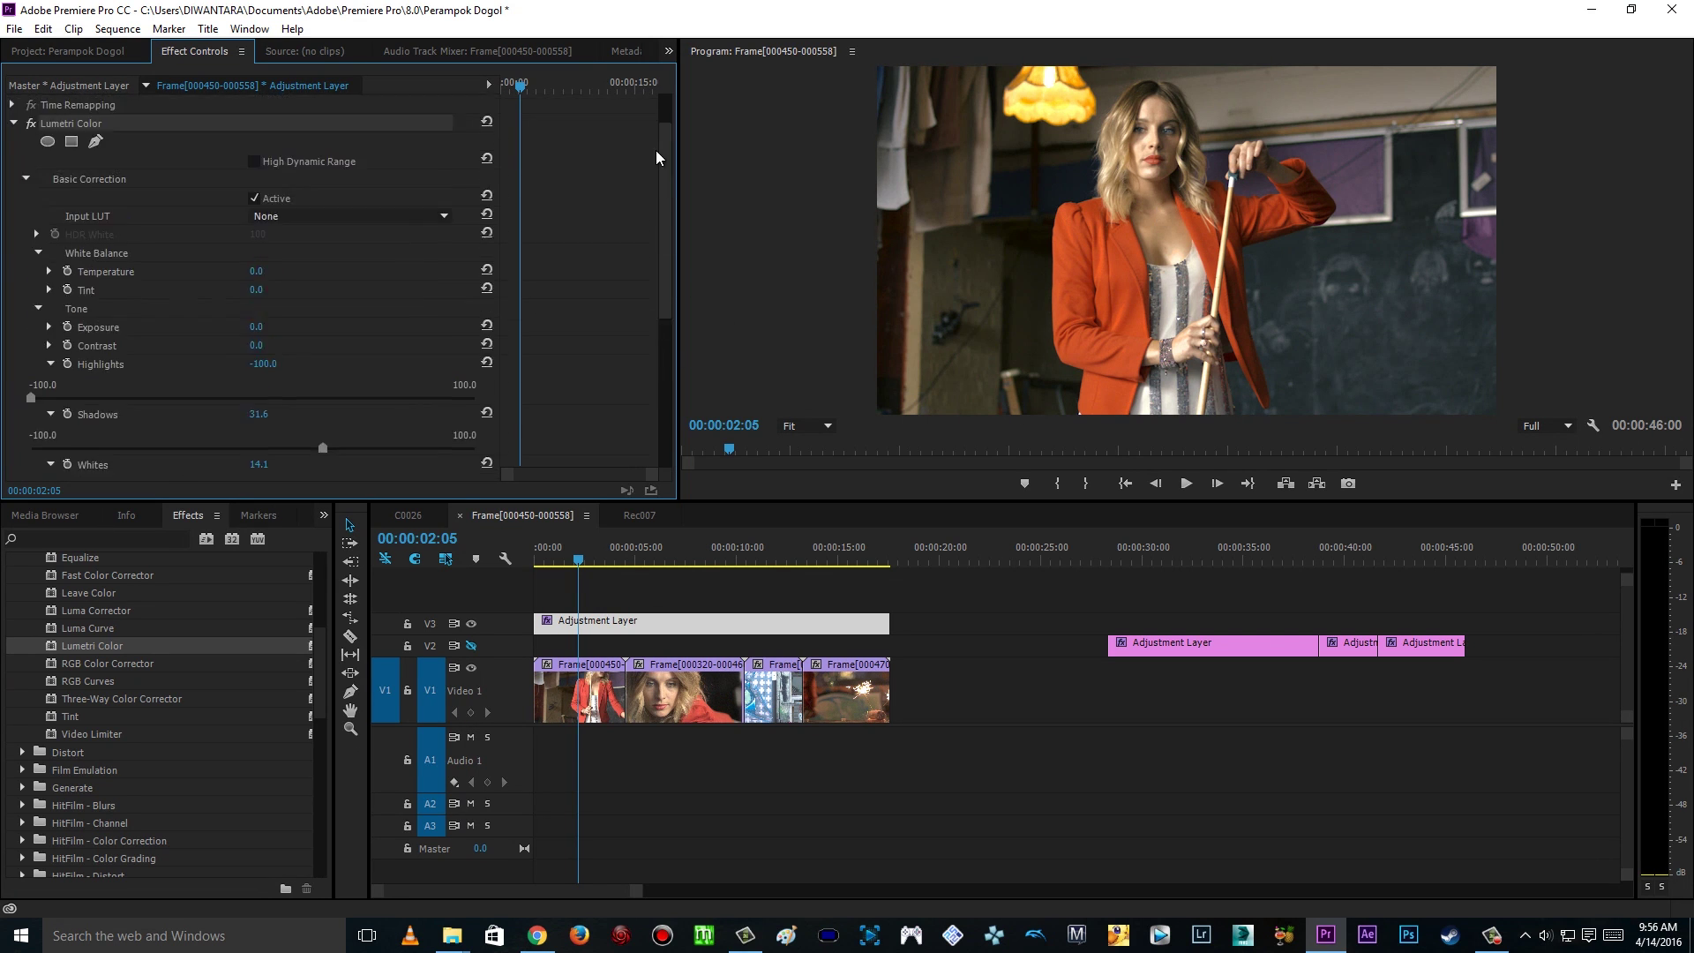
click(27, 179)
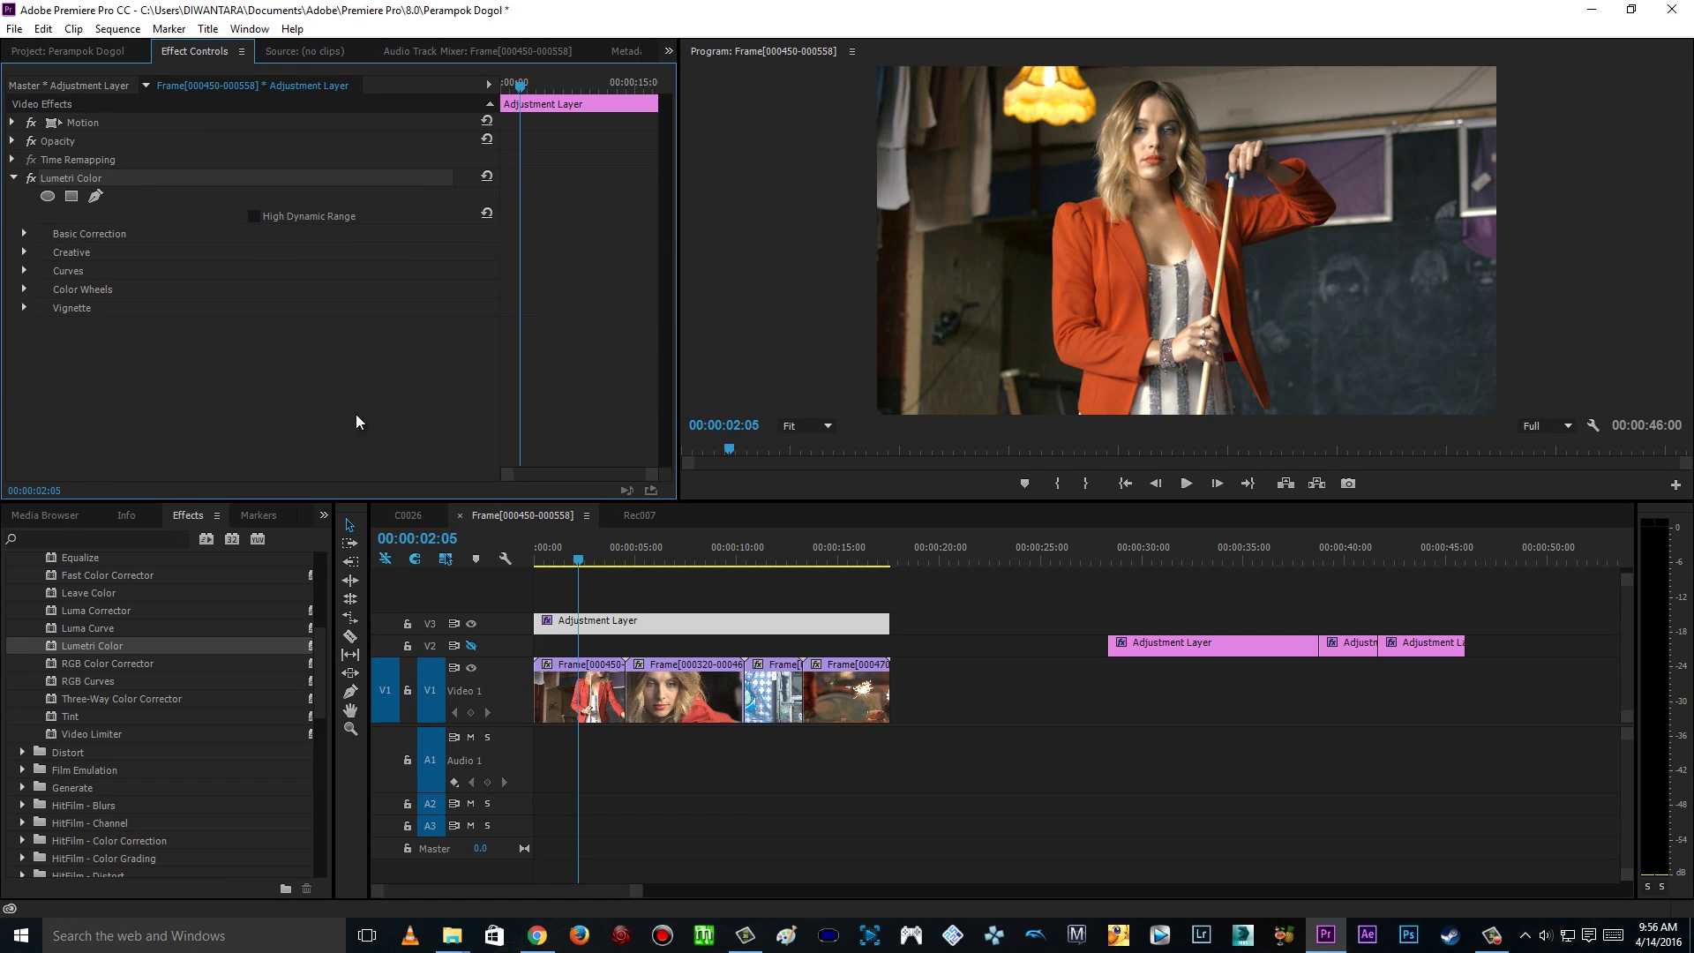
Step: Look over the Creative Look presets and try Faded Film at about 48.1 before returning it to 0
click(25, 254)
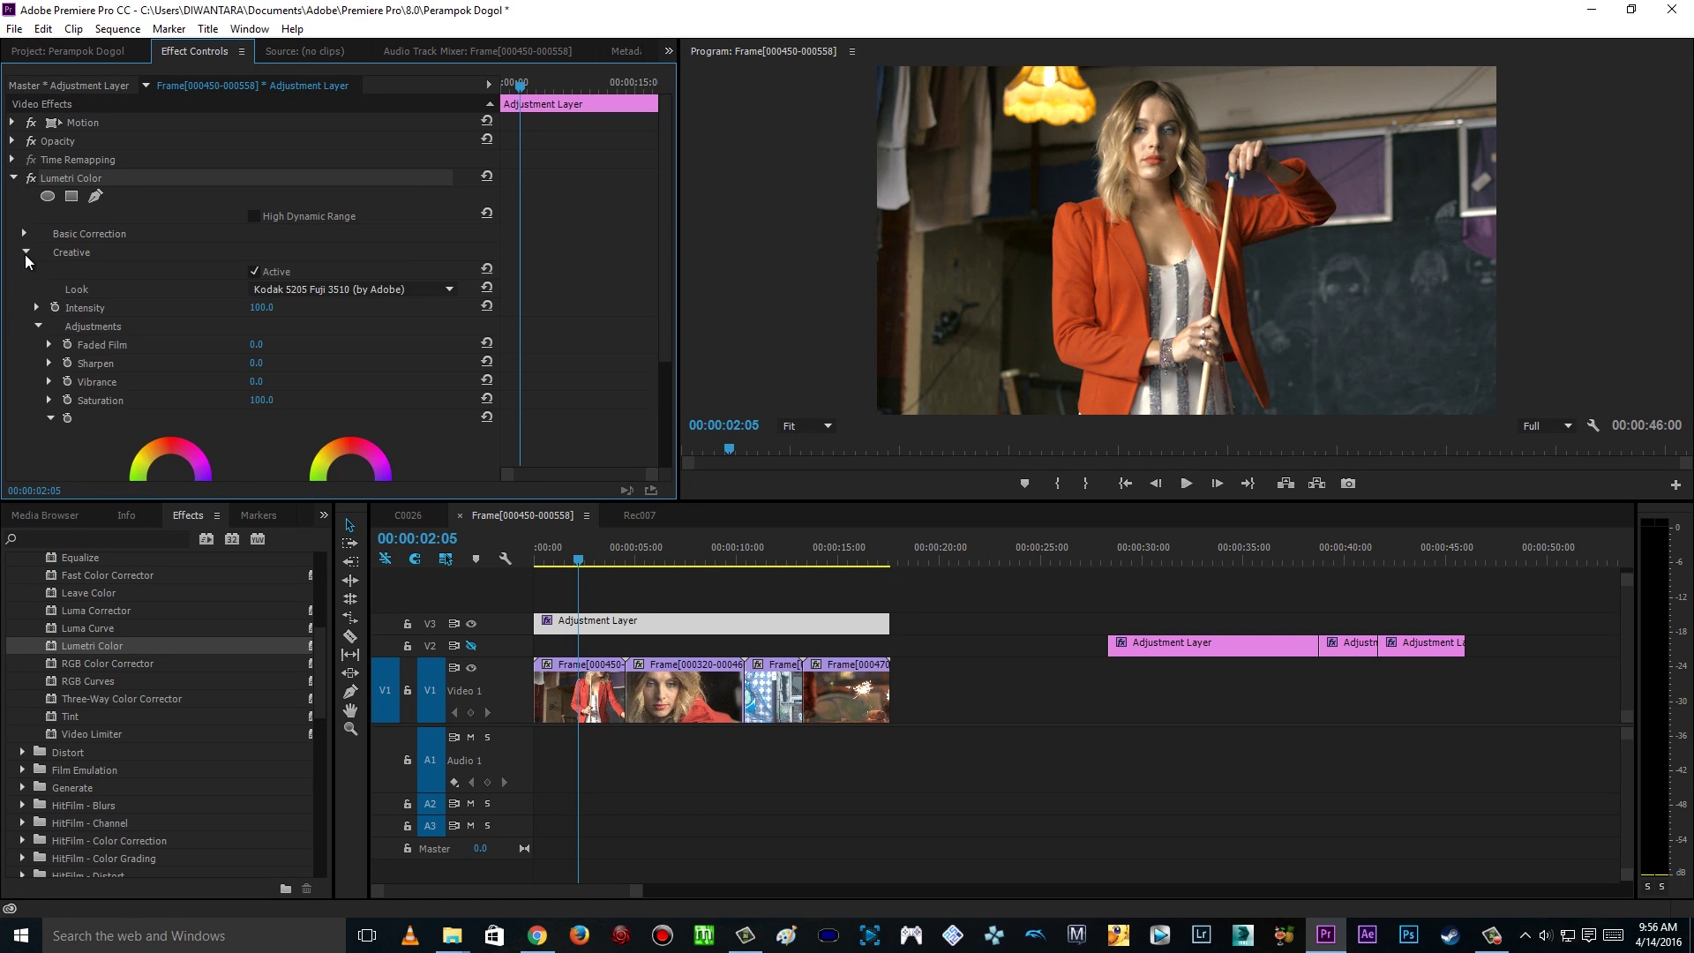
click(298, 288)
click(420, 263)
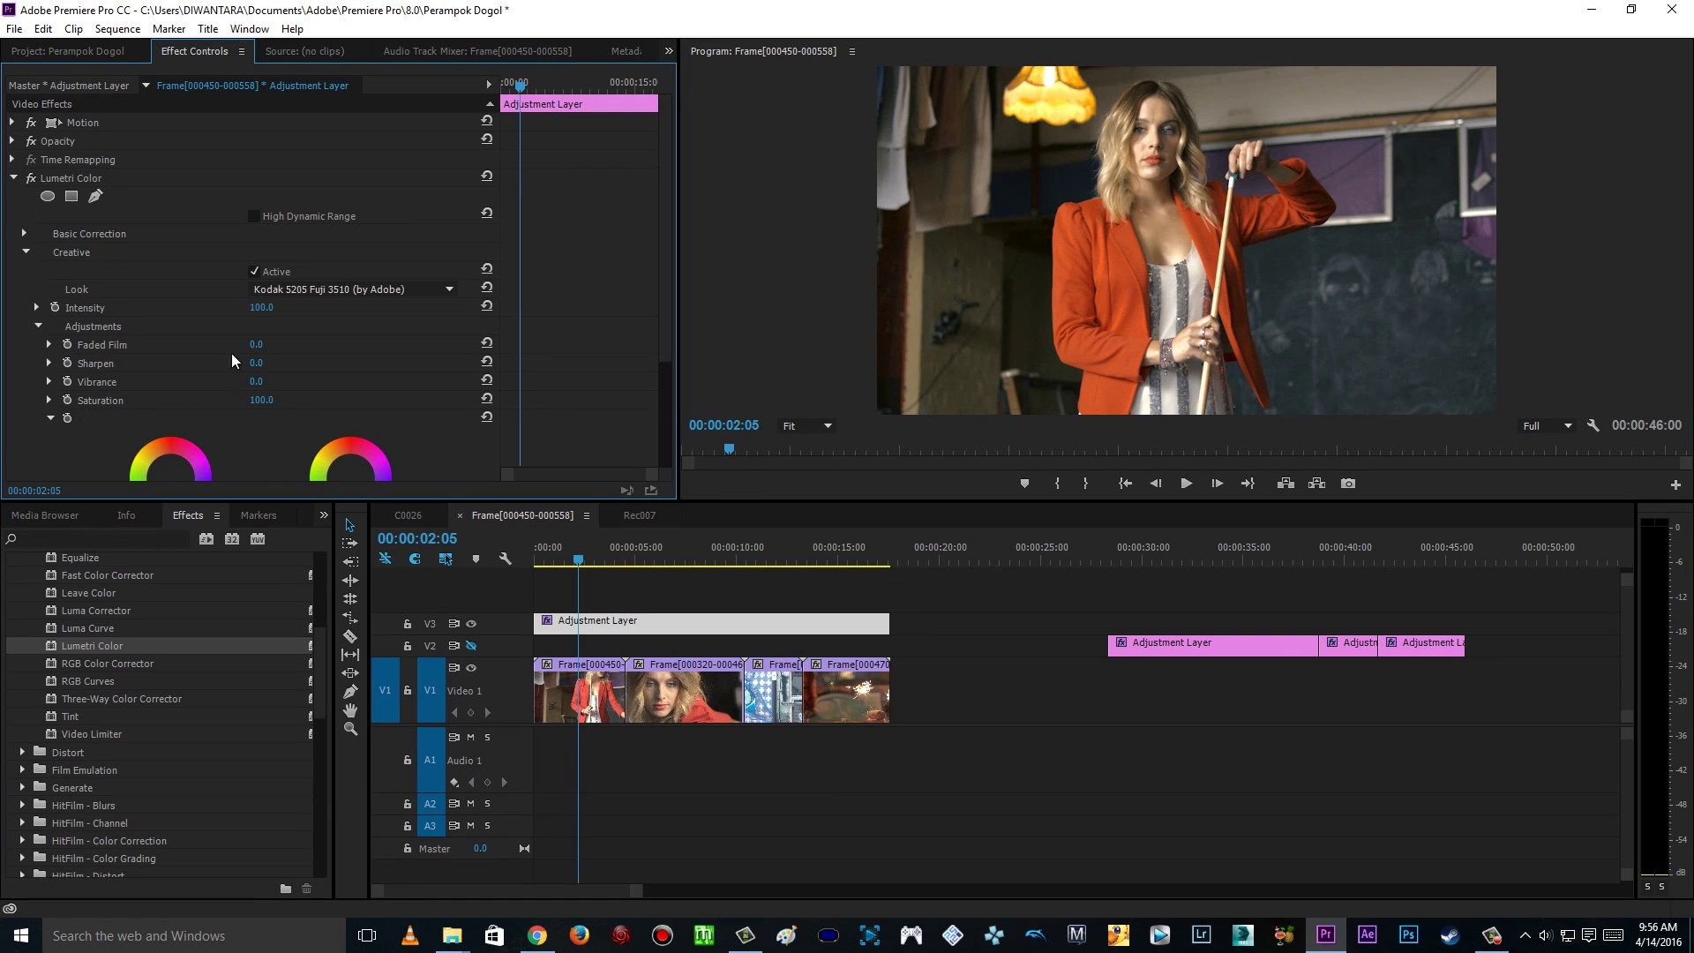
click(50, 345)
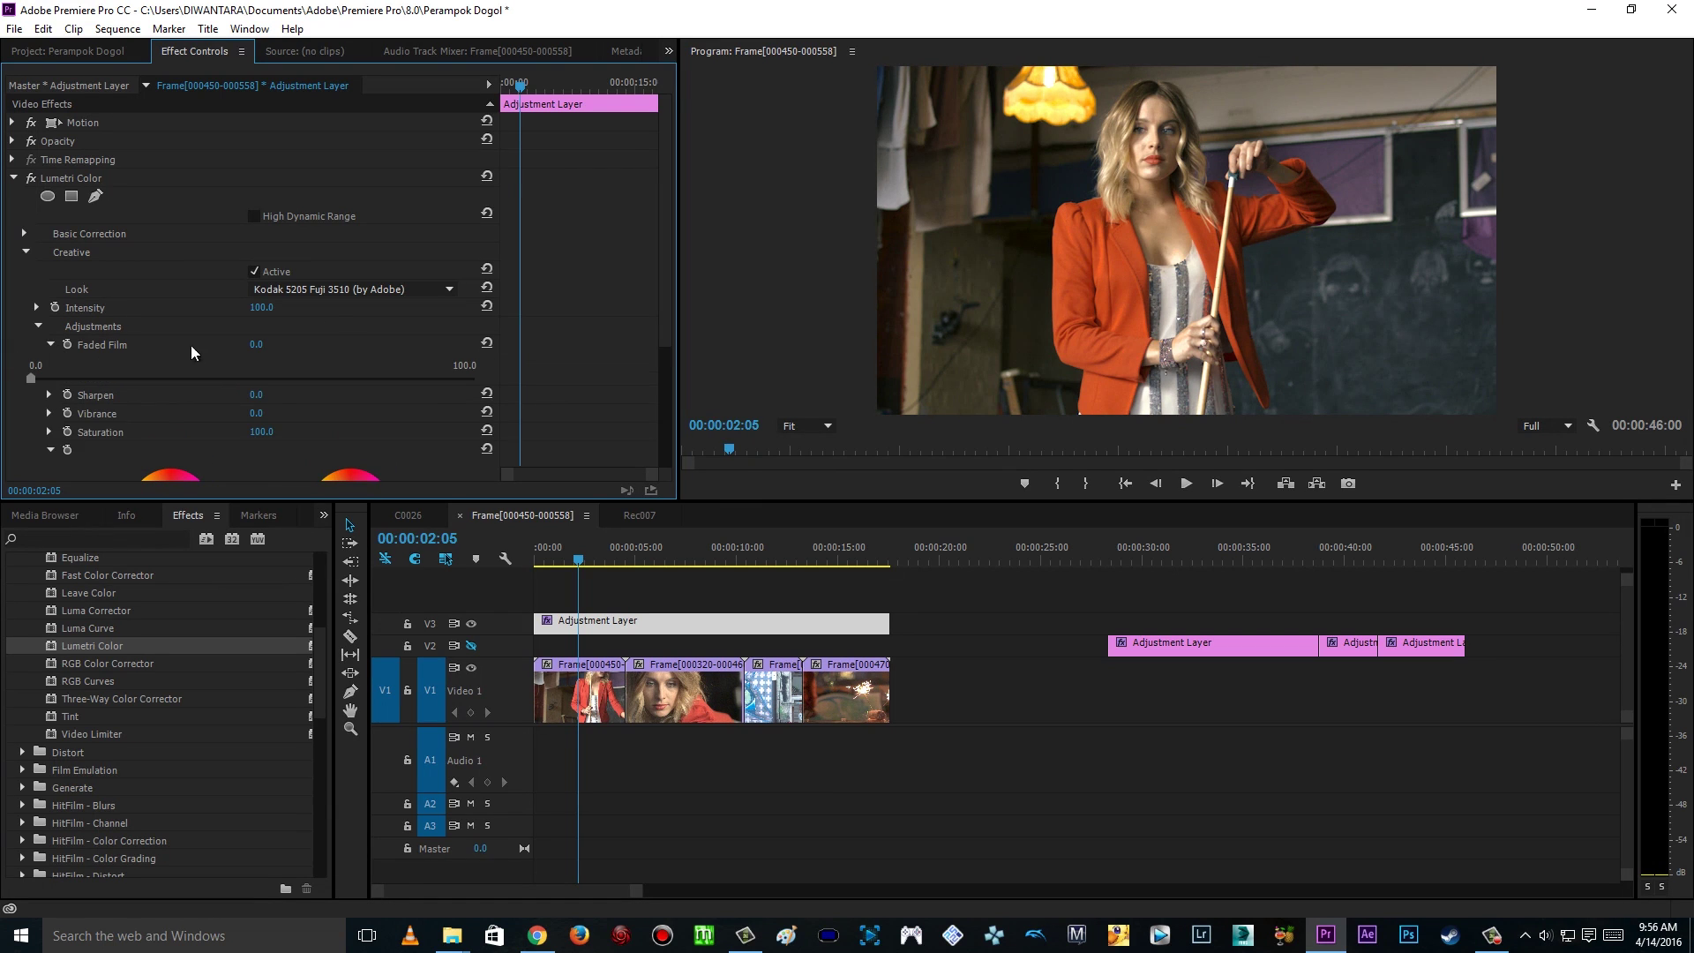
drag(30, 380, 245, 378)
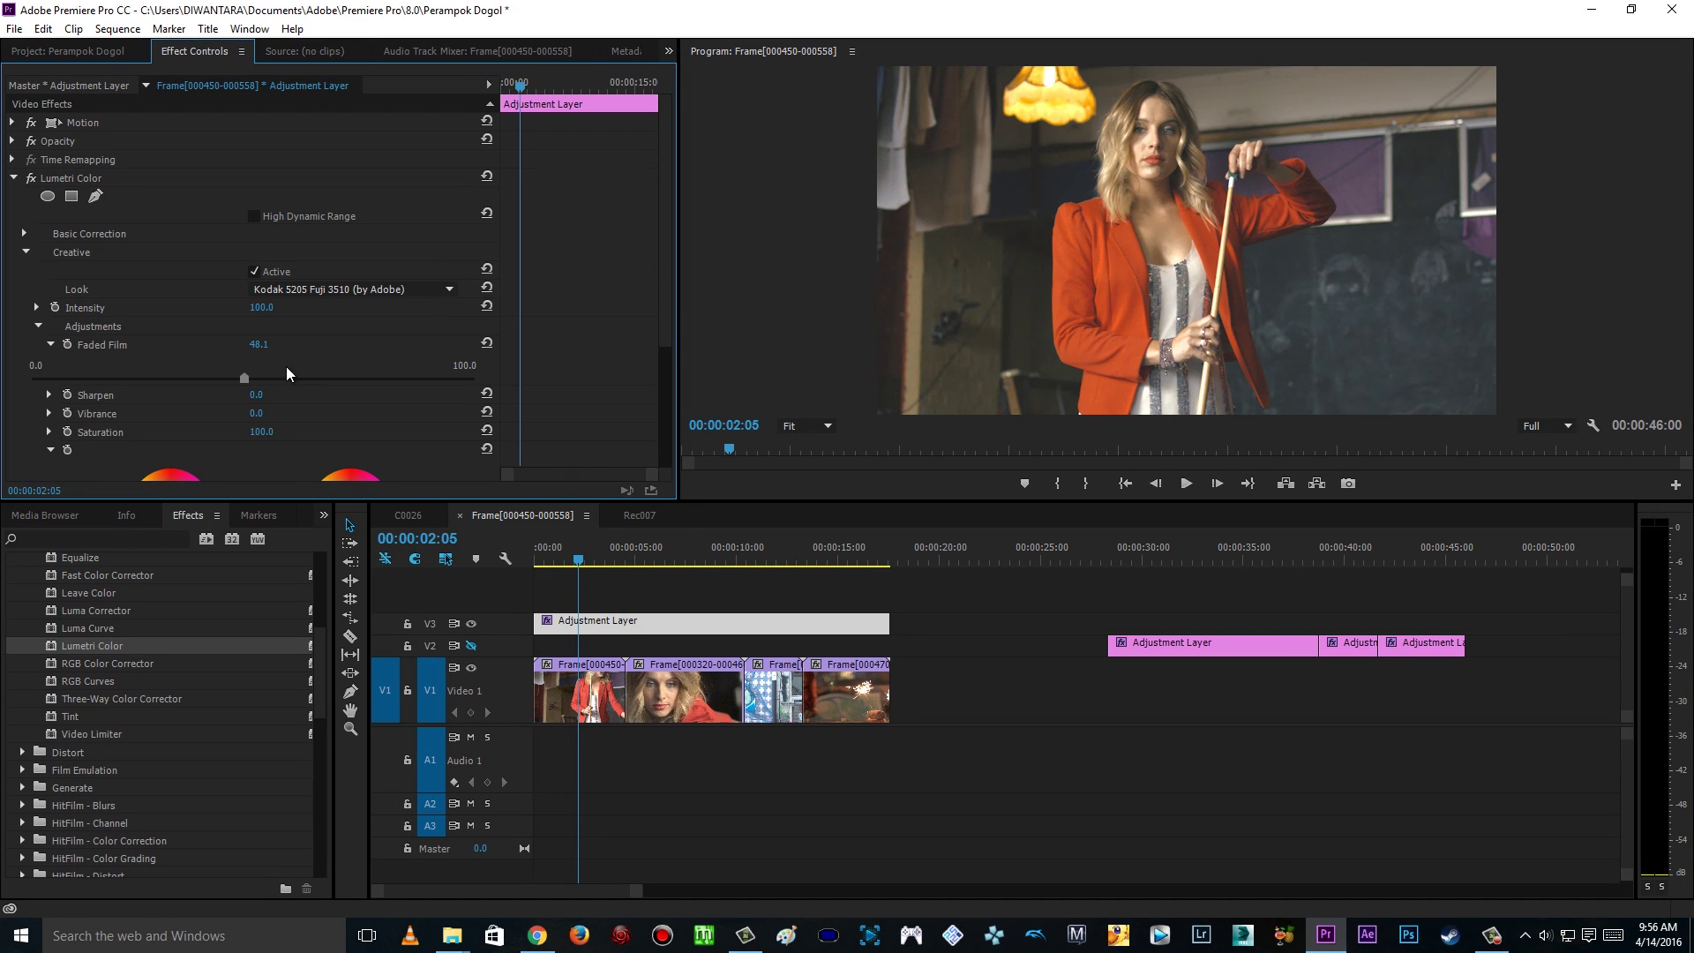
drag(244, 378, 4, 388)
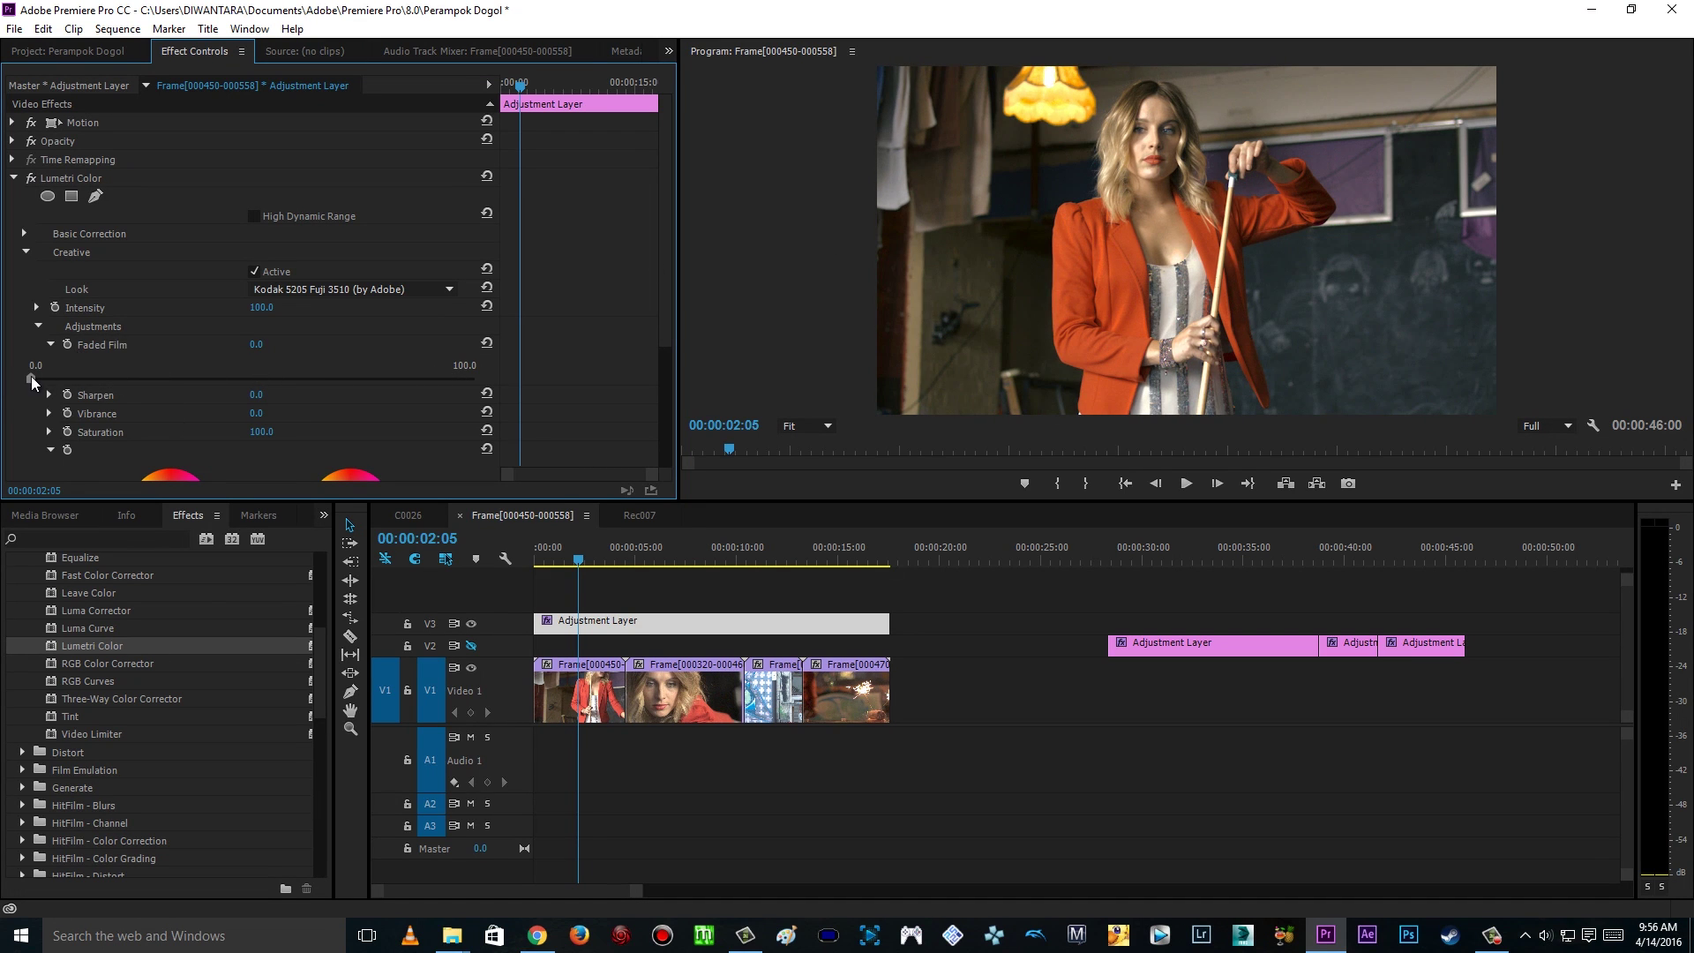
click(25, 252)
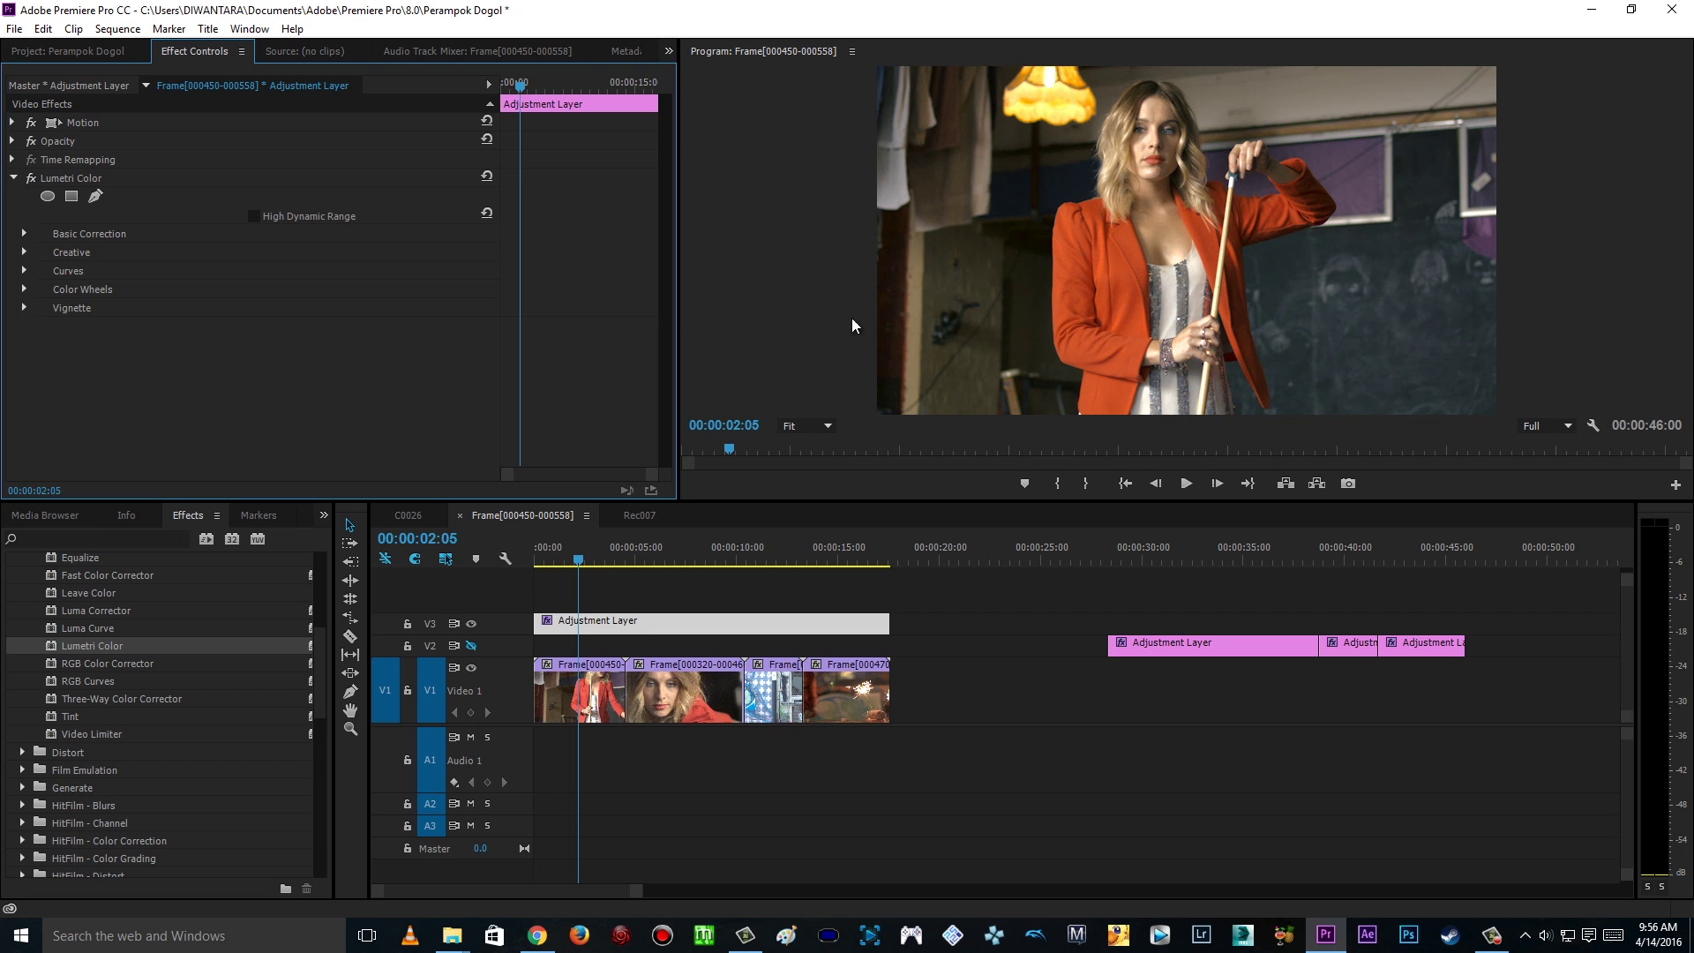
Step: Add three evenly spaced control points to the white master curve in the RGB Curves of Lumetri Color
click(24, 271)
drag(664, 215, 666, 313)
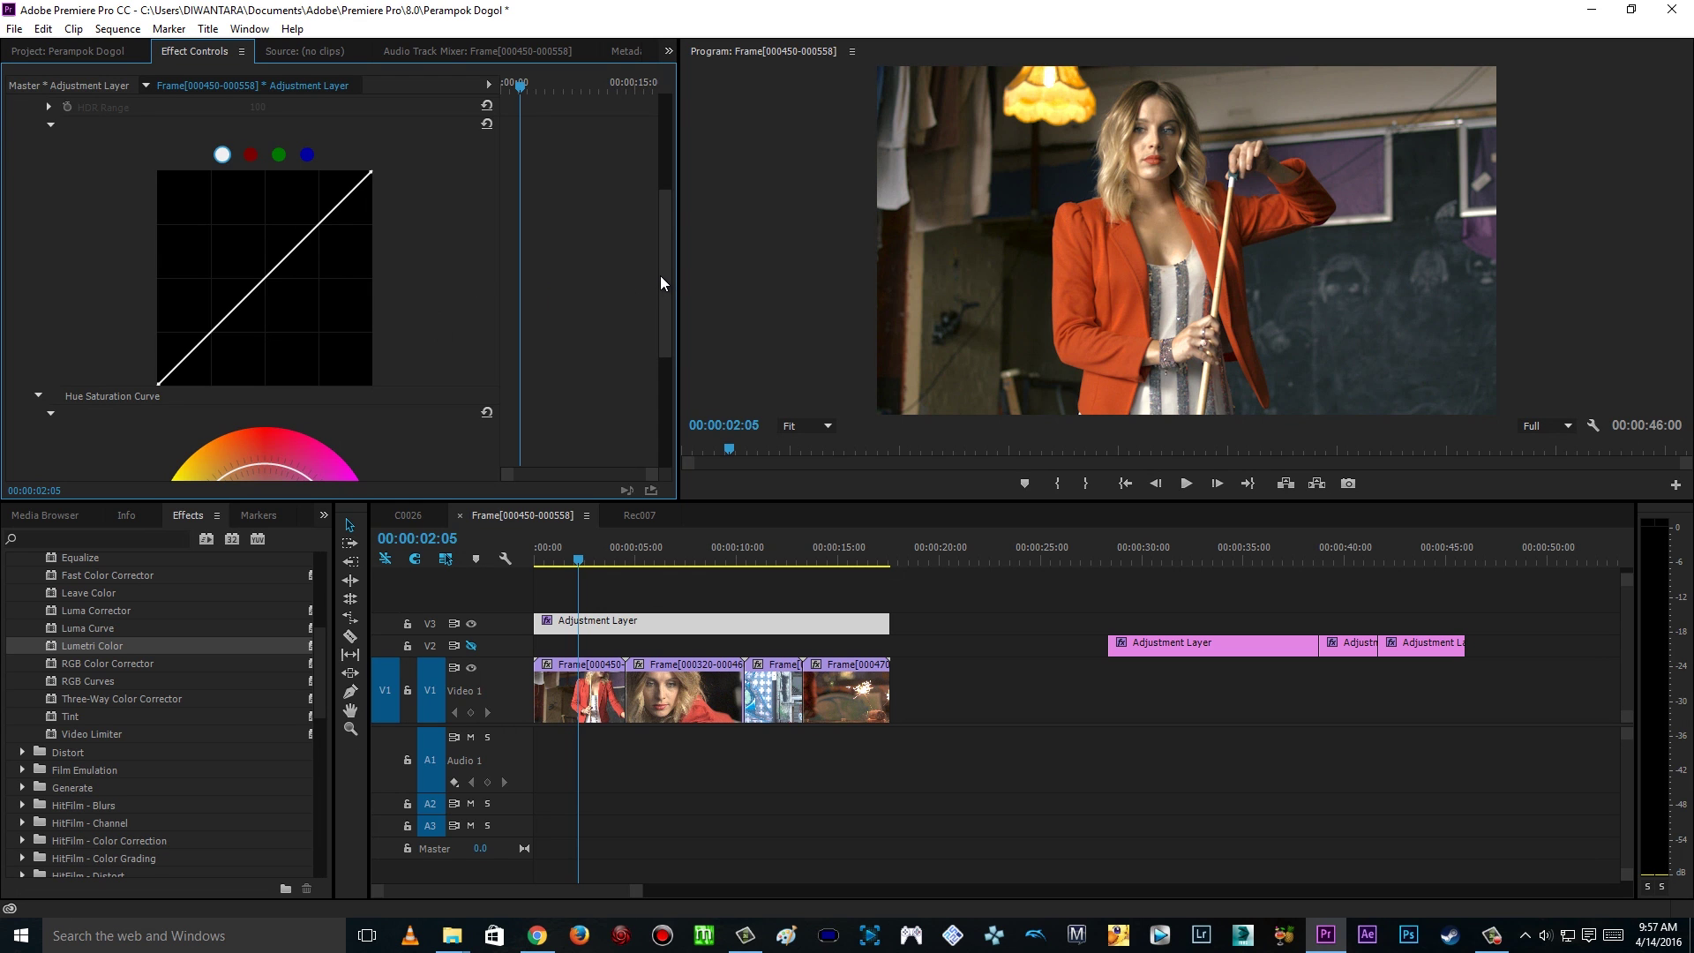
drag(667, 270, 660, 208)
click(27, 147)
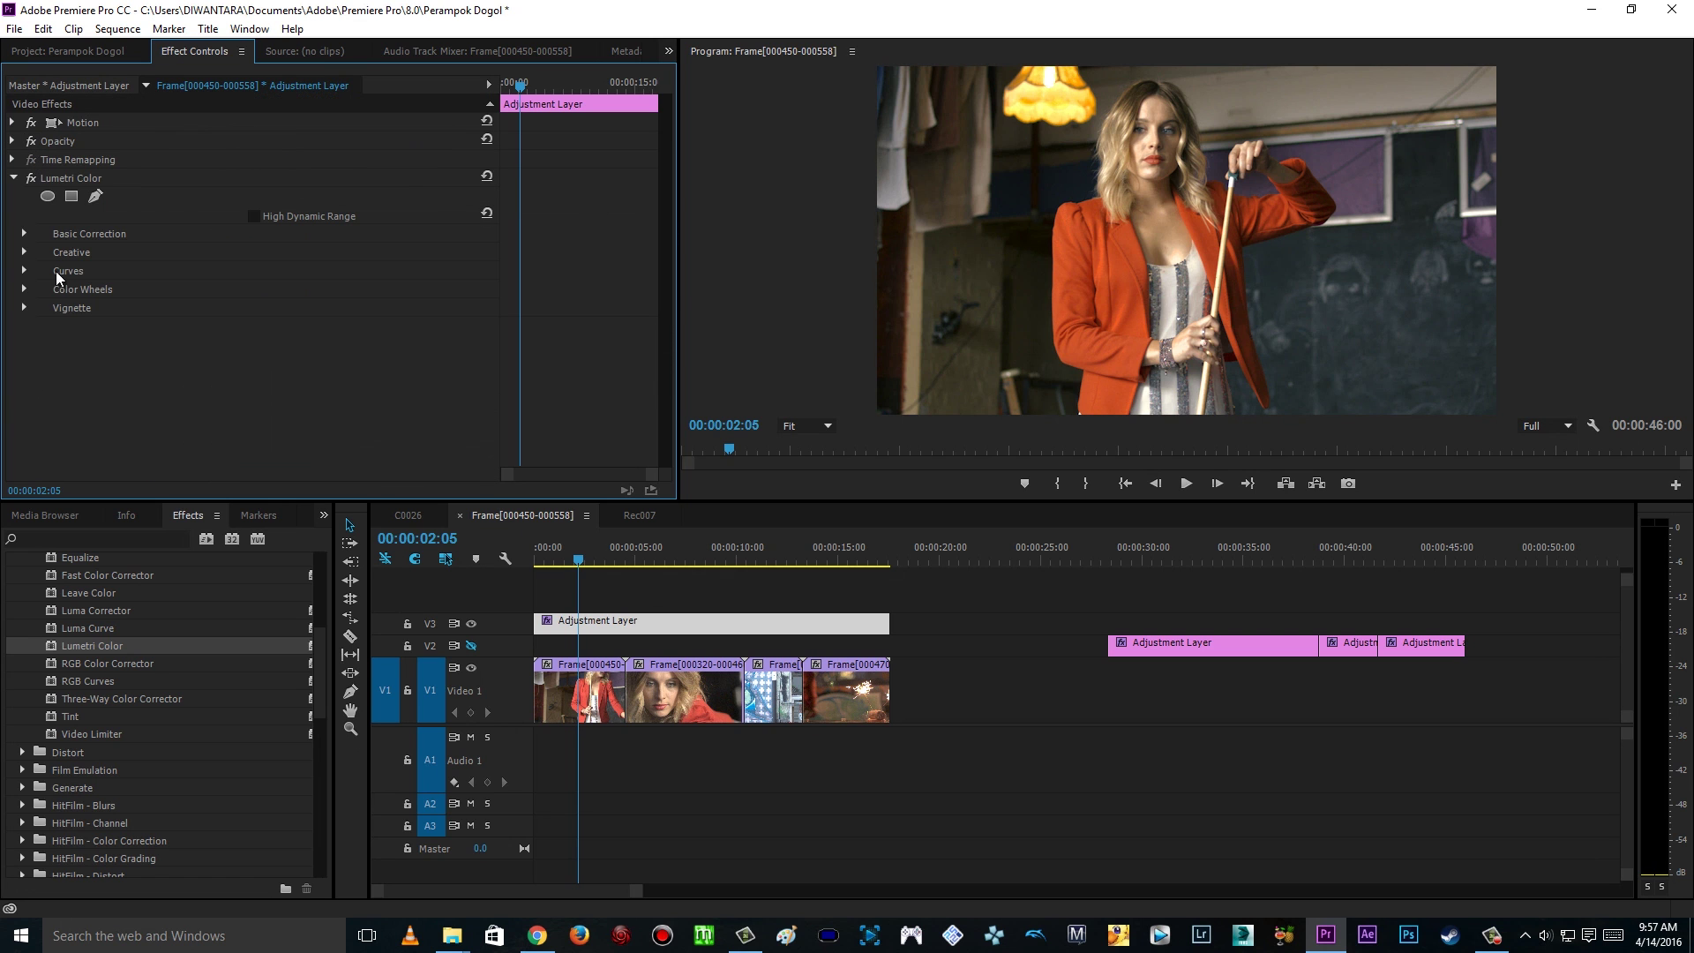
click(24, 272)
drag(670, 208, 667, 279)
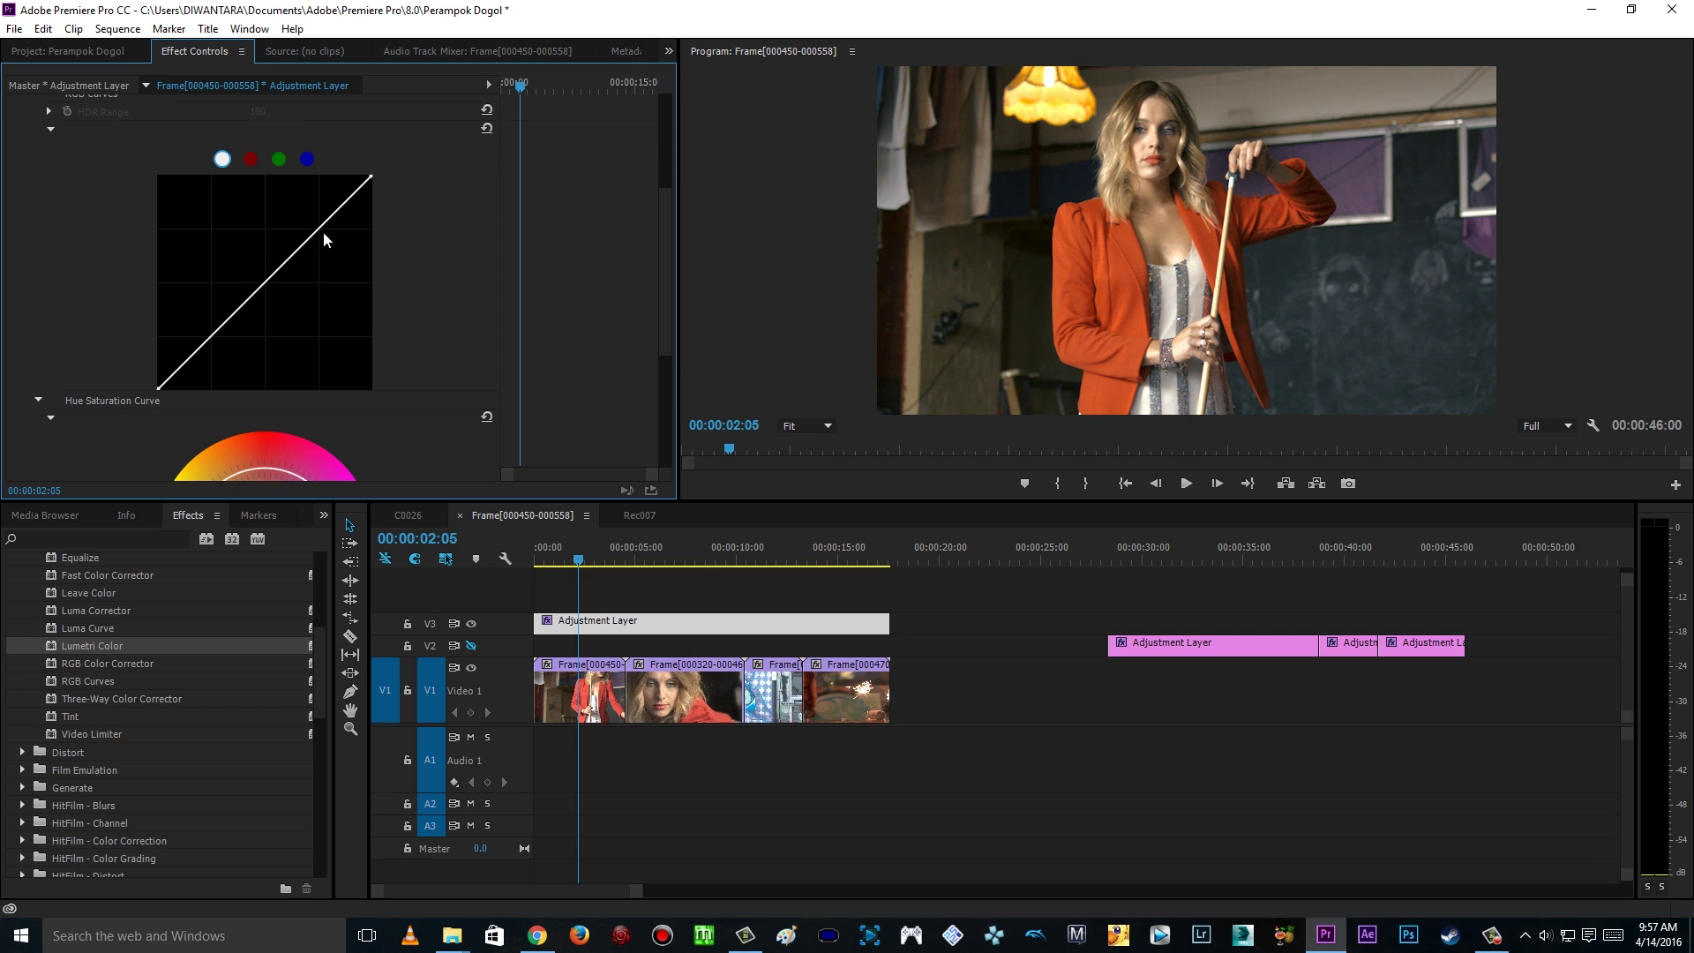
click(211, 336)
click(265, 283)
click(319, 229)
Step: View the red, green and blue channels of the RGB Curves and return to the white master curve
click(250, 160)
click(279, 160)
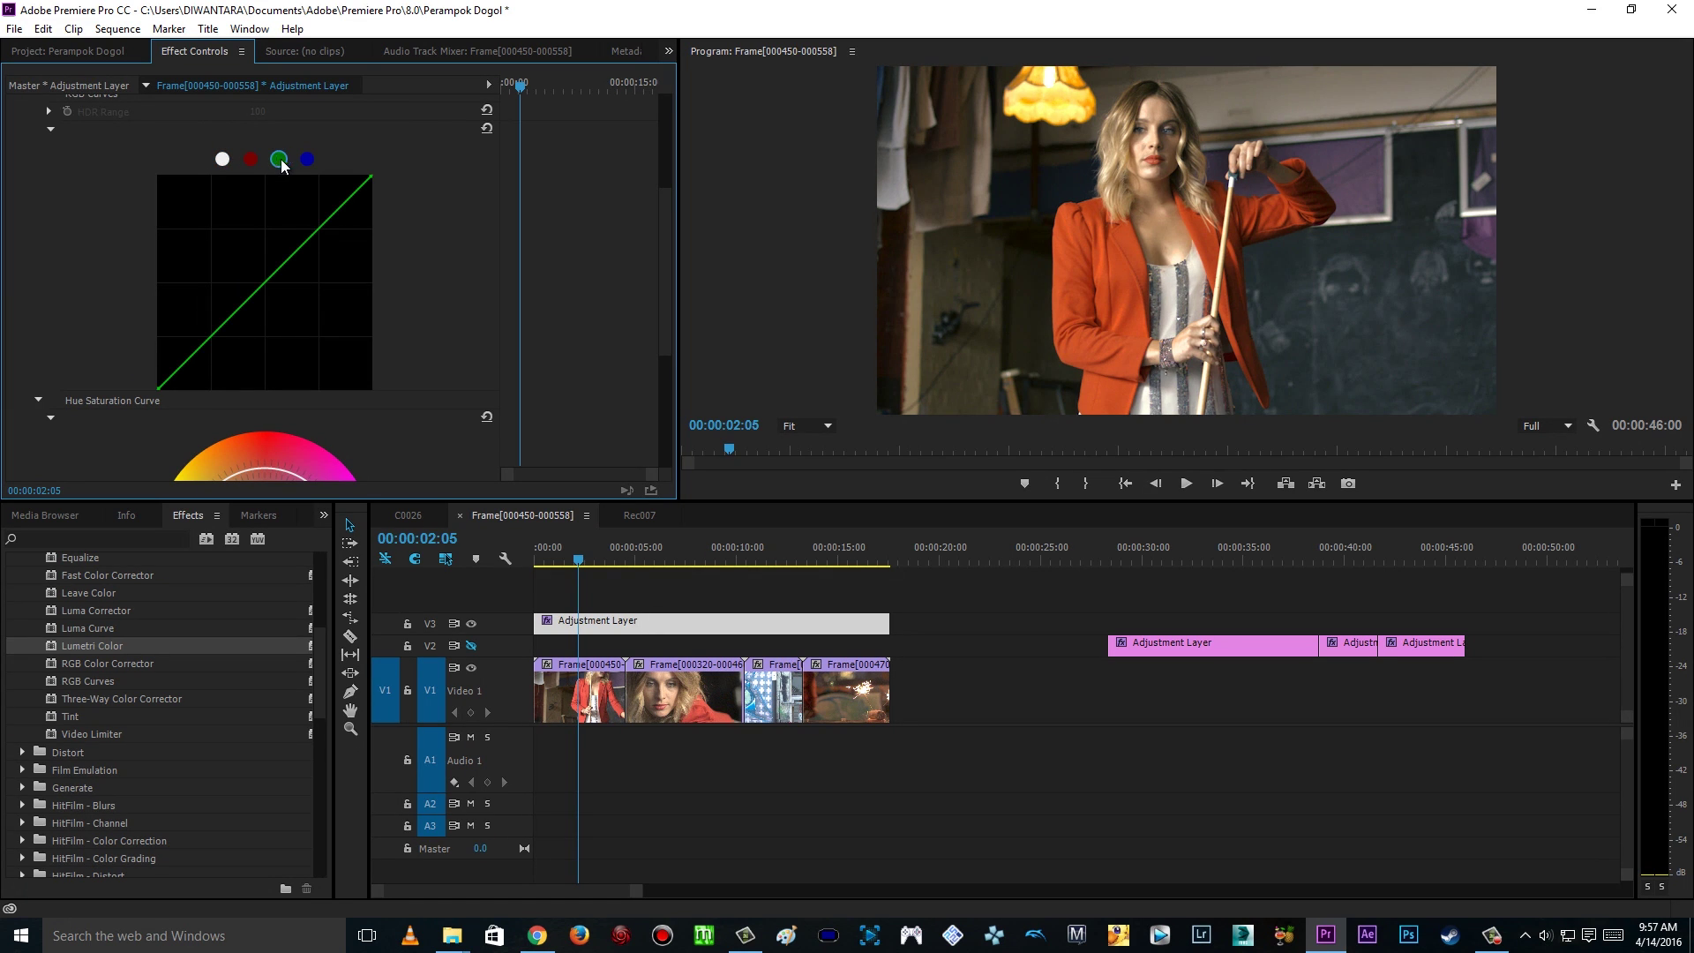
click(307, 160)
click(279, 160)
click(250, 160)
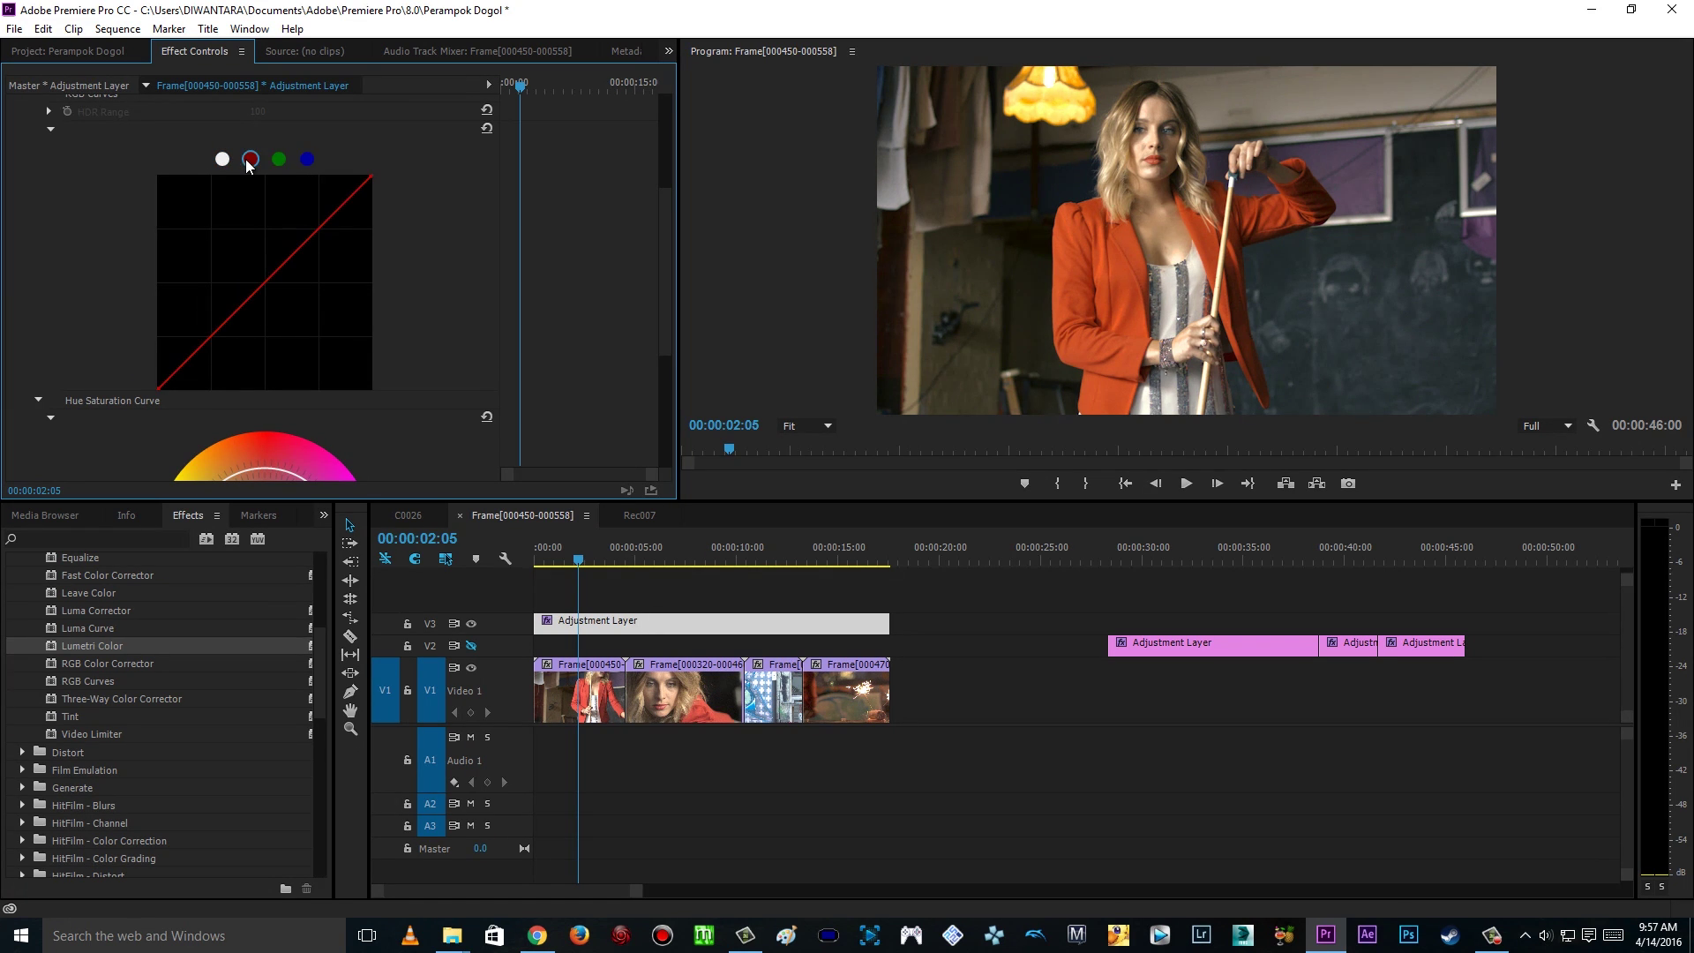
click(222, 160)
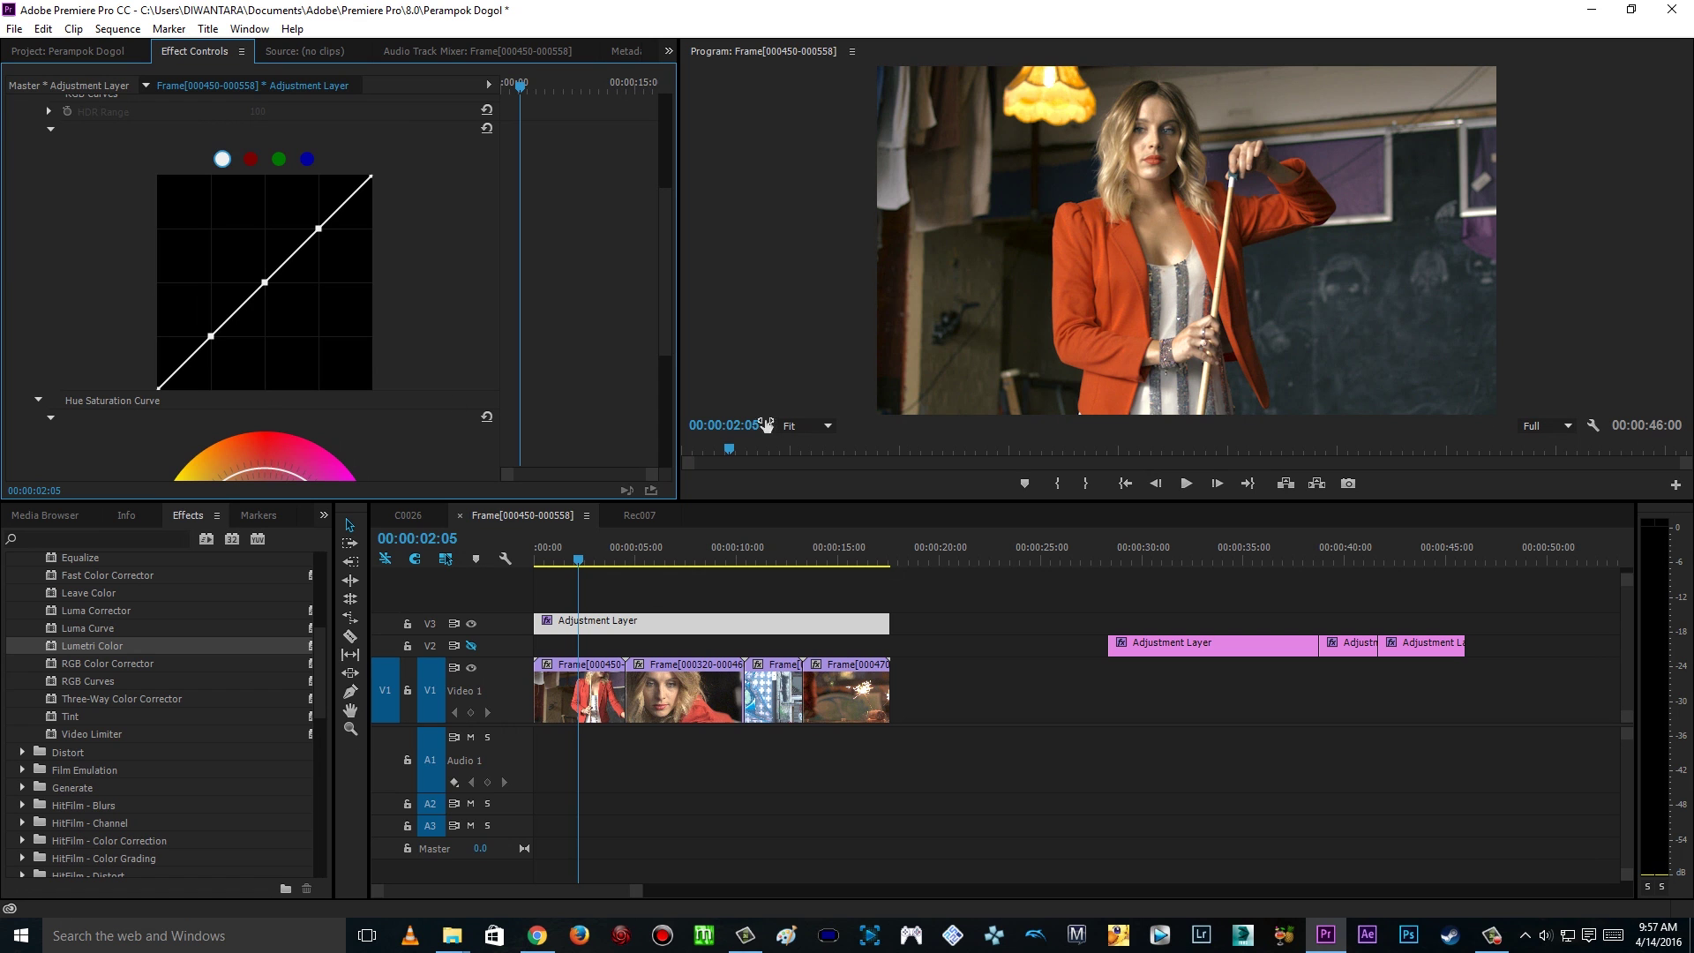
Step: Pull the lower control point of the master RGB curve down to darken the shadows, and slightly adjust the upper point
drag(212, 338, 212, 347)
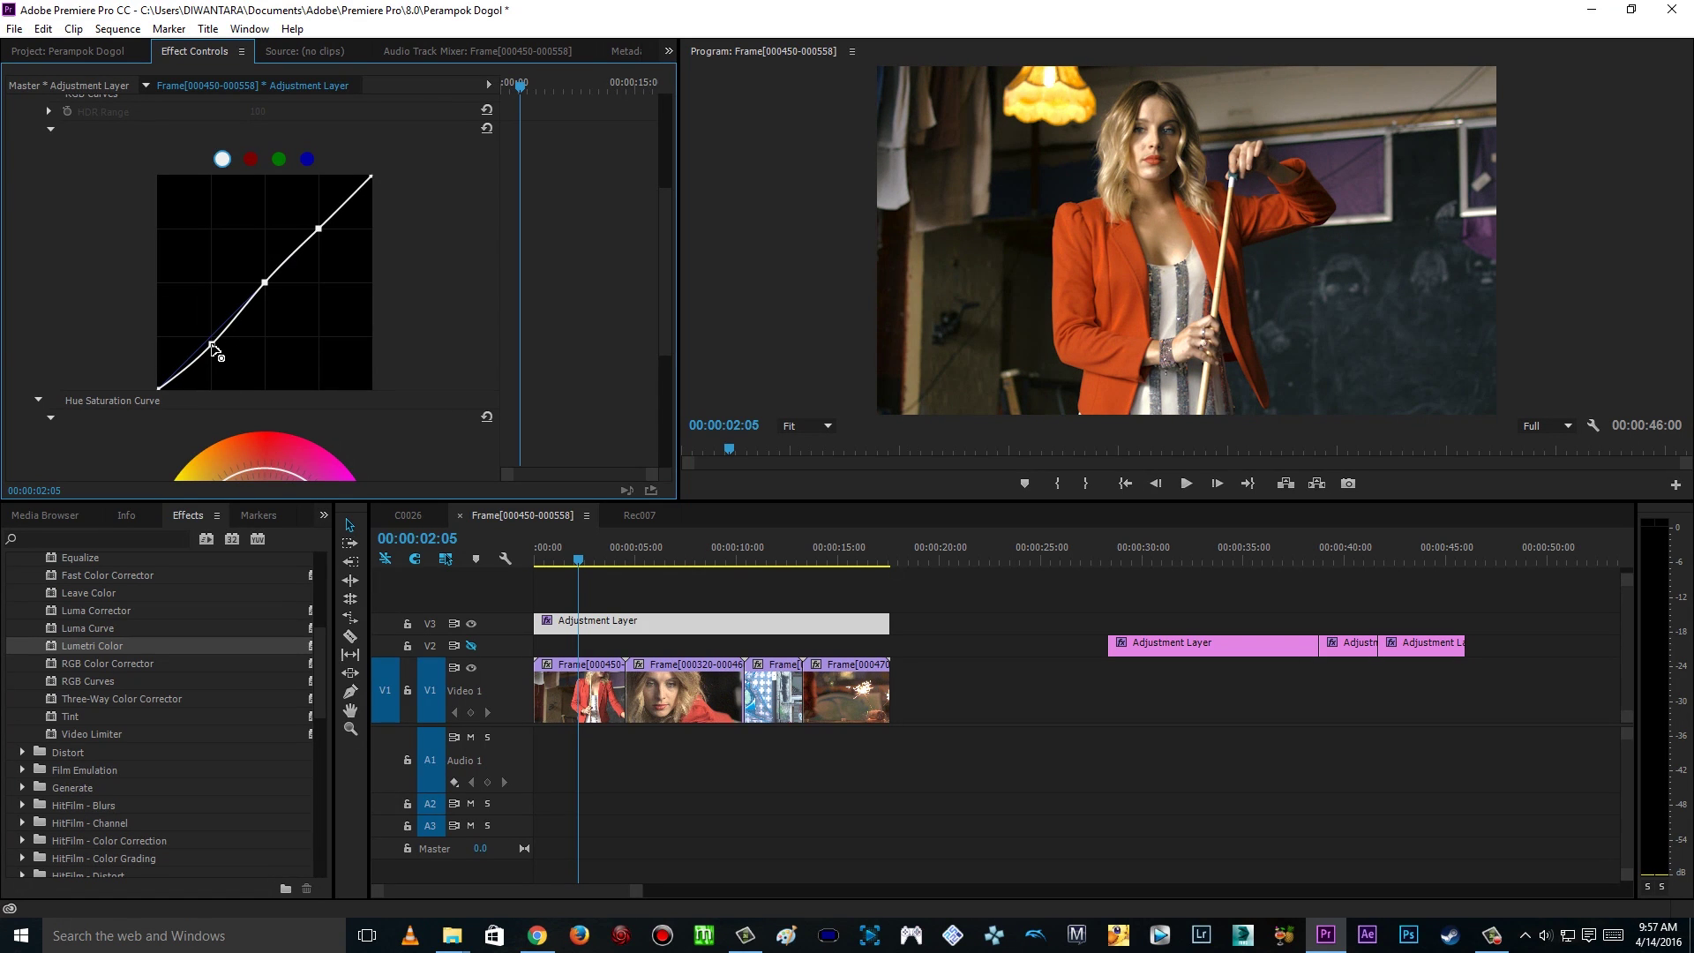
drag(212, 343, 210, 354)
drag(319, 229, 323, 233)
drag(210, 349, 208, 350)
Step: Add the purple, blue, cyan and red range points to the Hue Saturation Curve
scroll(319, 306, down, 1)
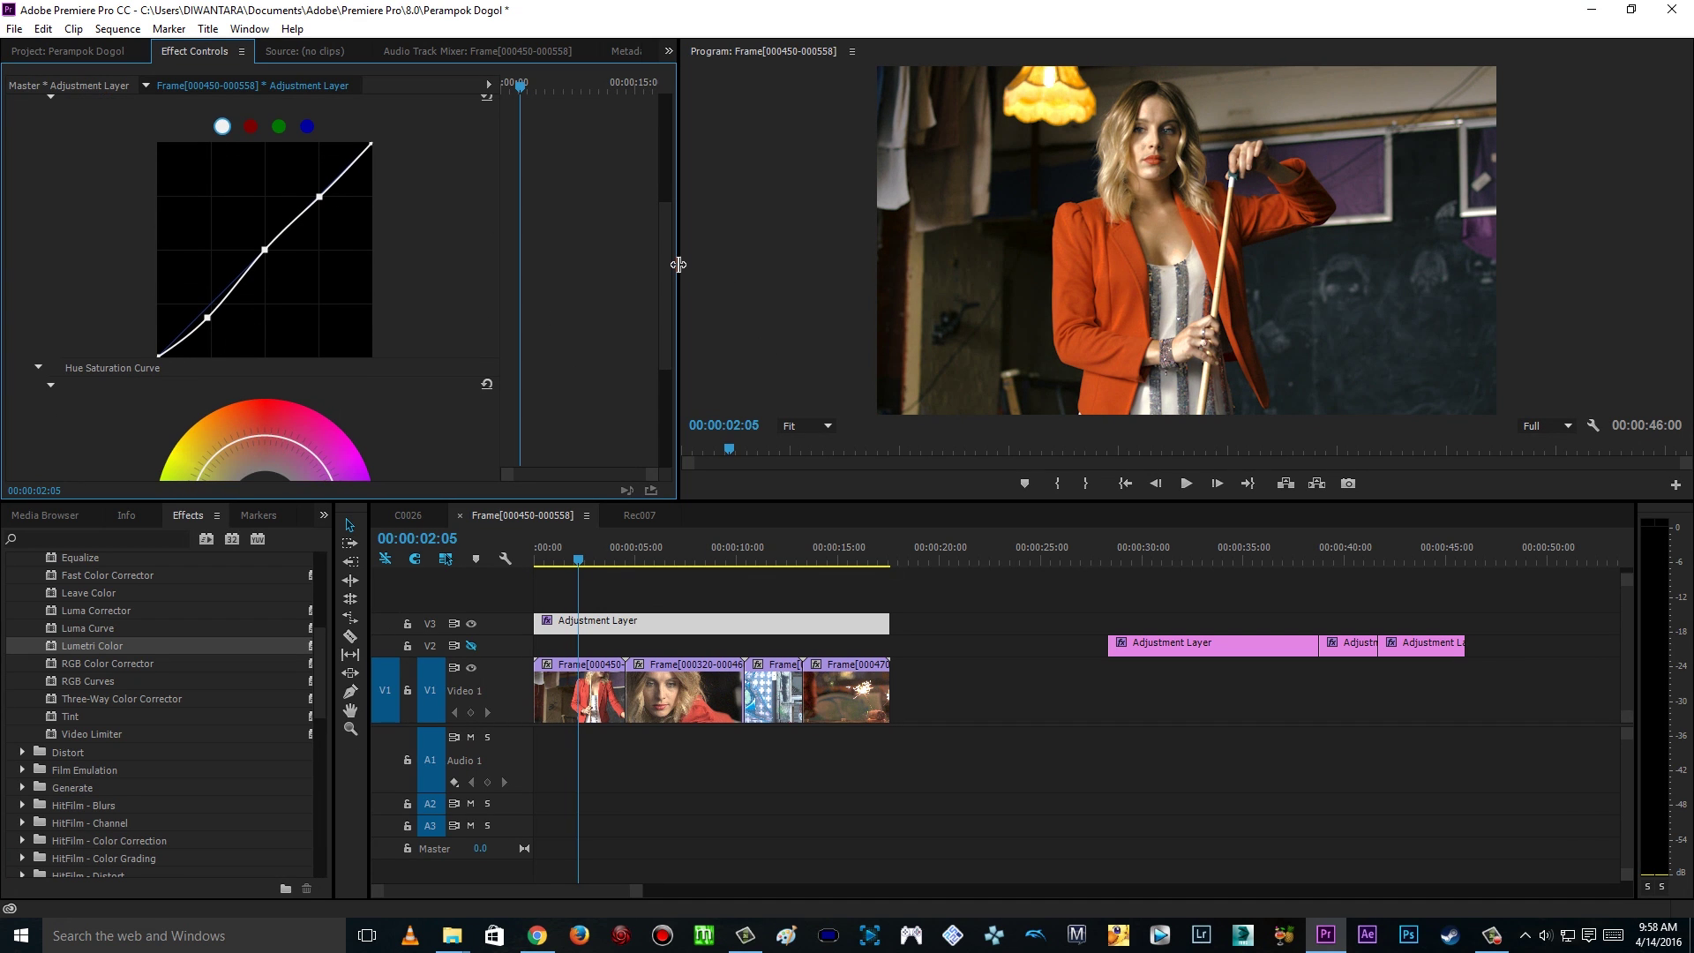
drag(670, 257, 660, 358)
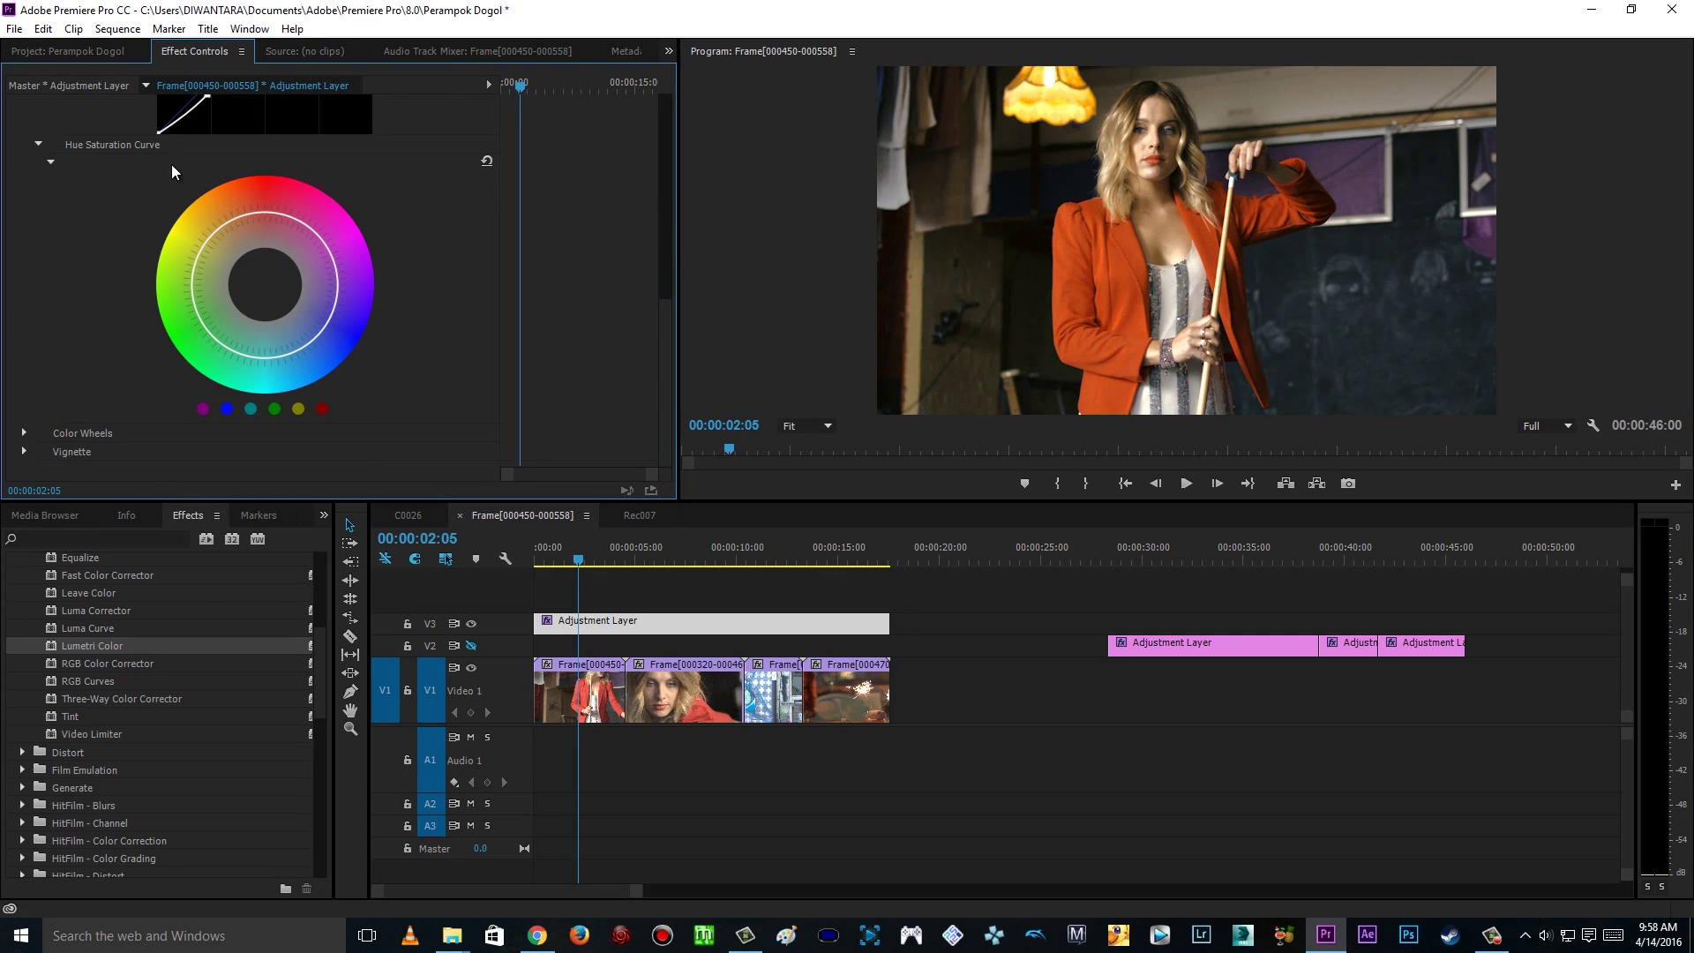
click(202, 410)
click(227, 410)
click(250, 410)
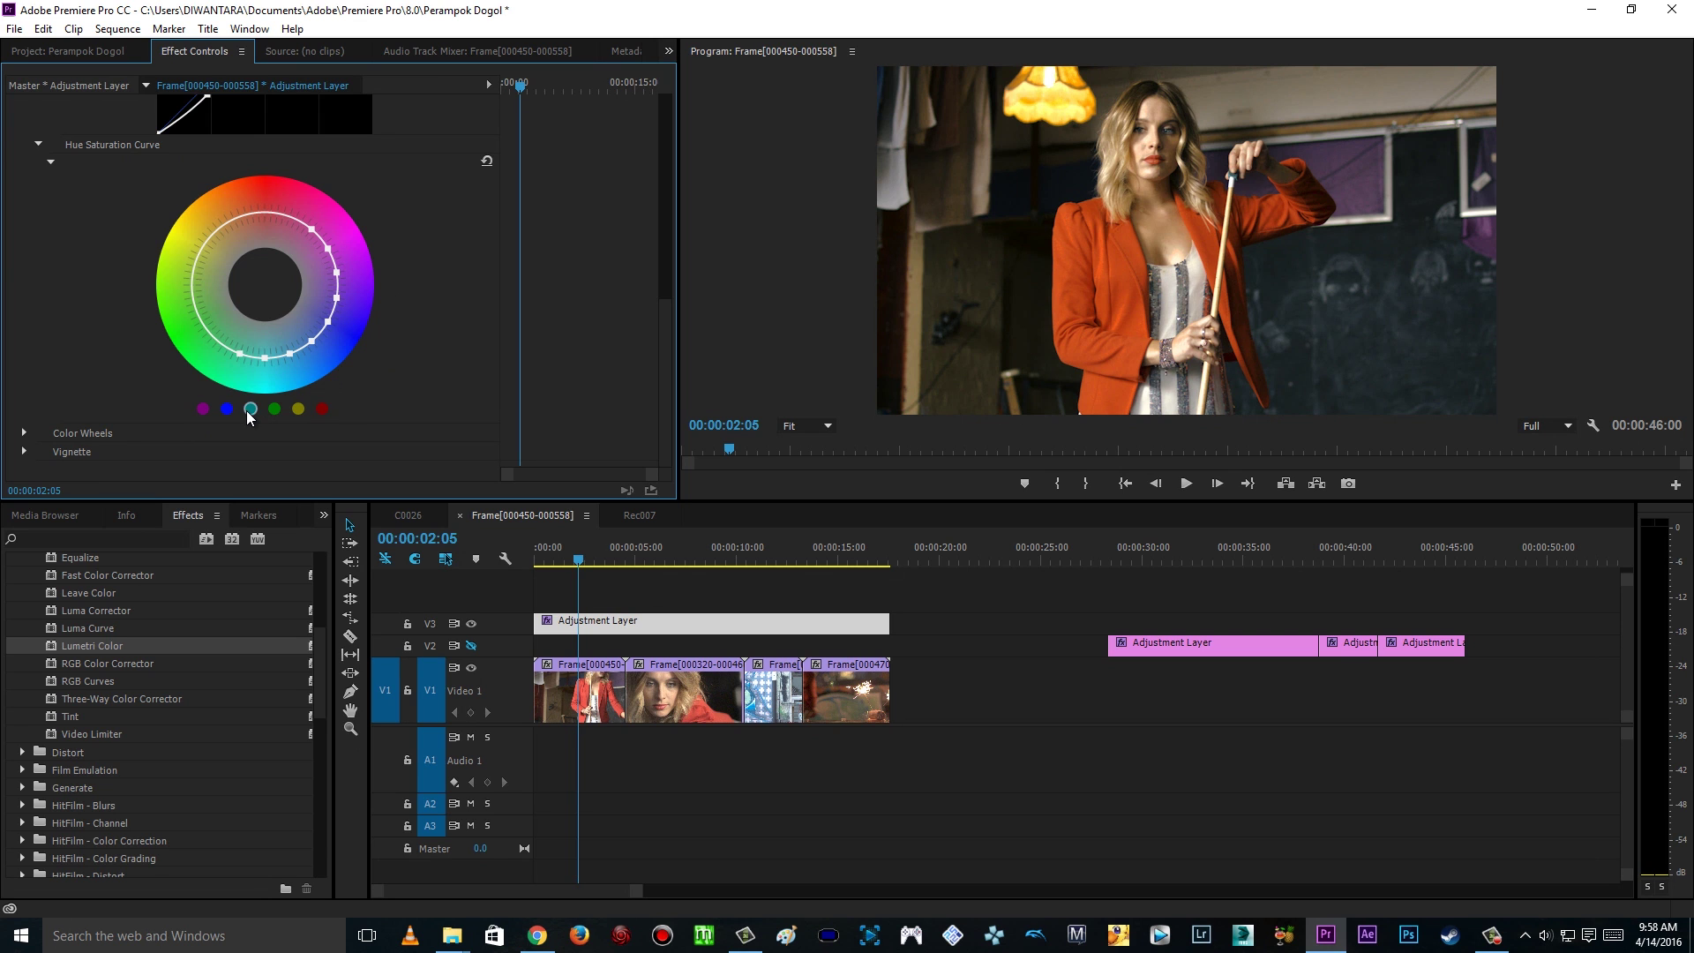
click(323, 409)
Step: Pull the blue part of the Hue Saturation Curve outward to boost the blue saturation
mouse_move(328, 331)
mouse_down()
mouse_move(303, 309)
mouse_move(342, 339)
mouse_move(325, 330)
mouse_up()
mouse_move(310, 344)
mouse_down()
mouse_move(320, 358)
mouse_move(298, 371)
mouse_up()
click(322, 323)
Step: Review the Creative section's film look settings in the Lumetri Color effect
drag(665, 318, 665, 166)
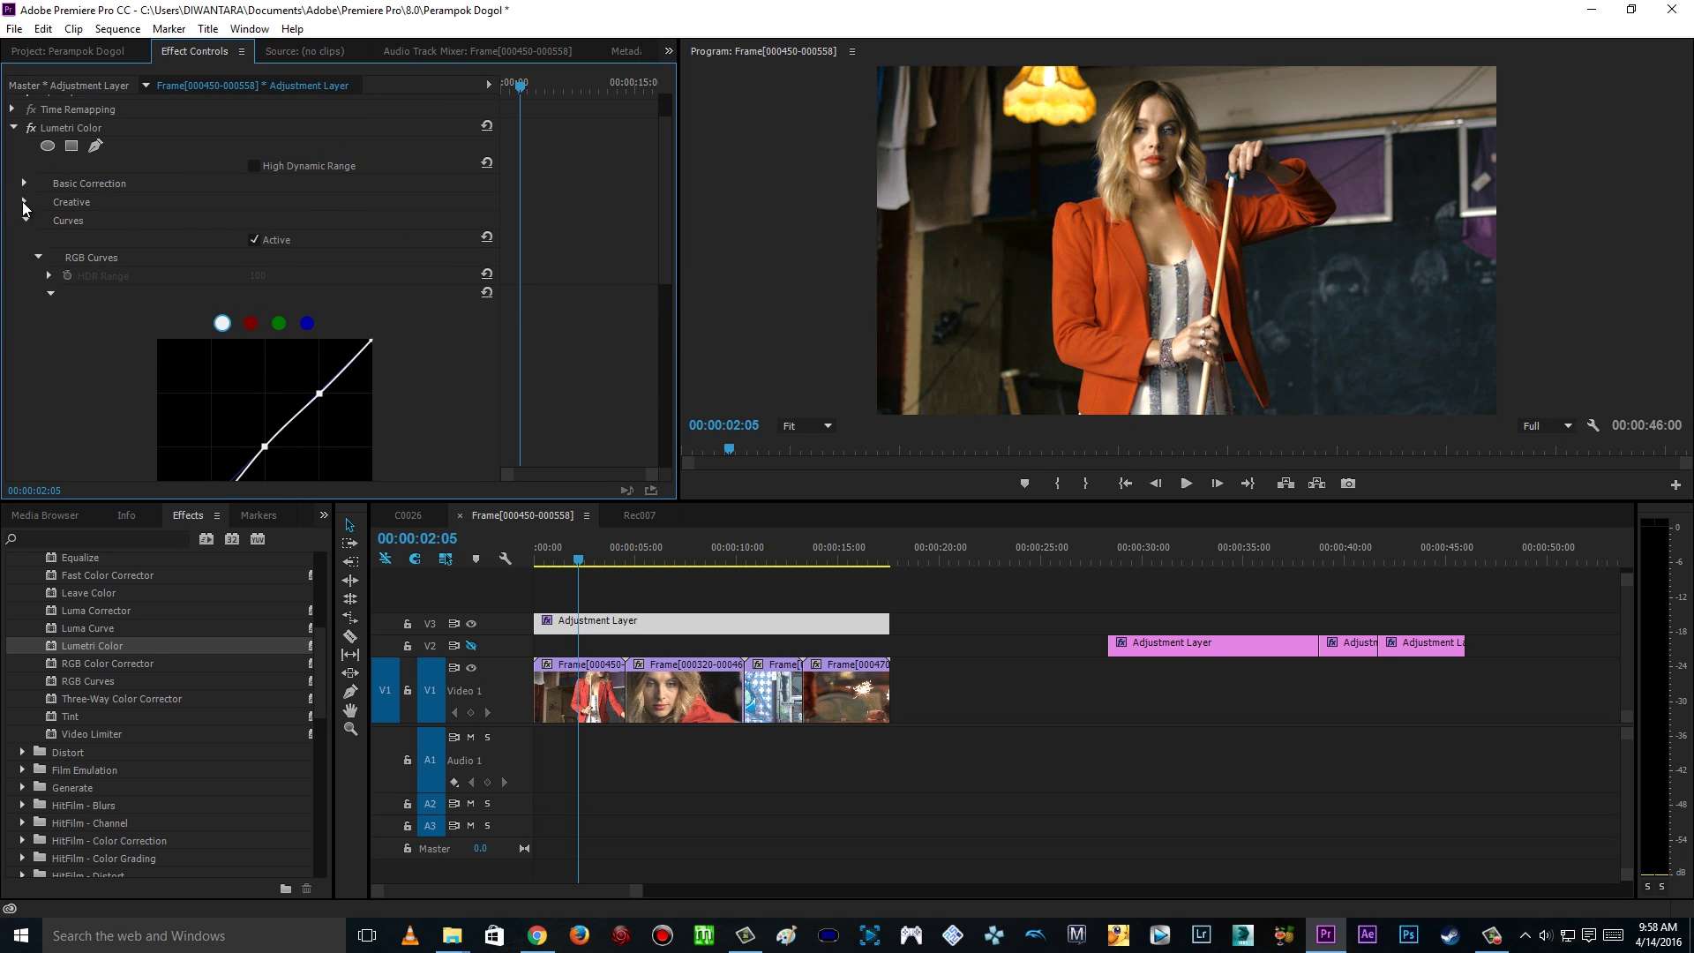
click(24, 202)
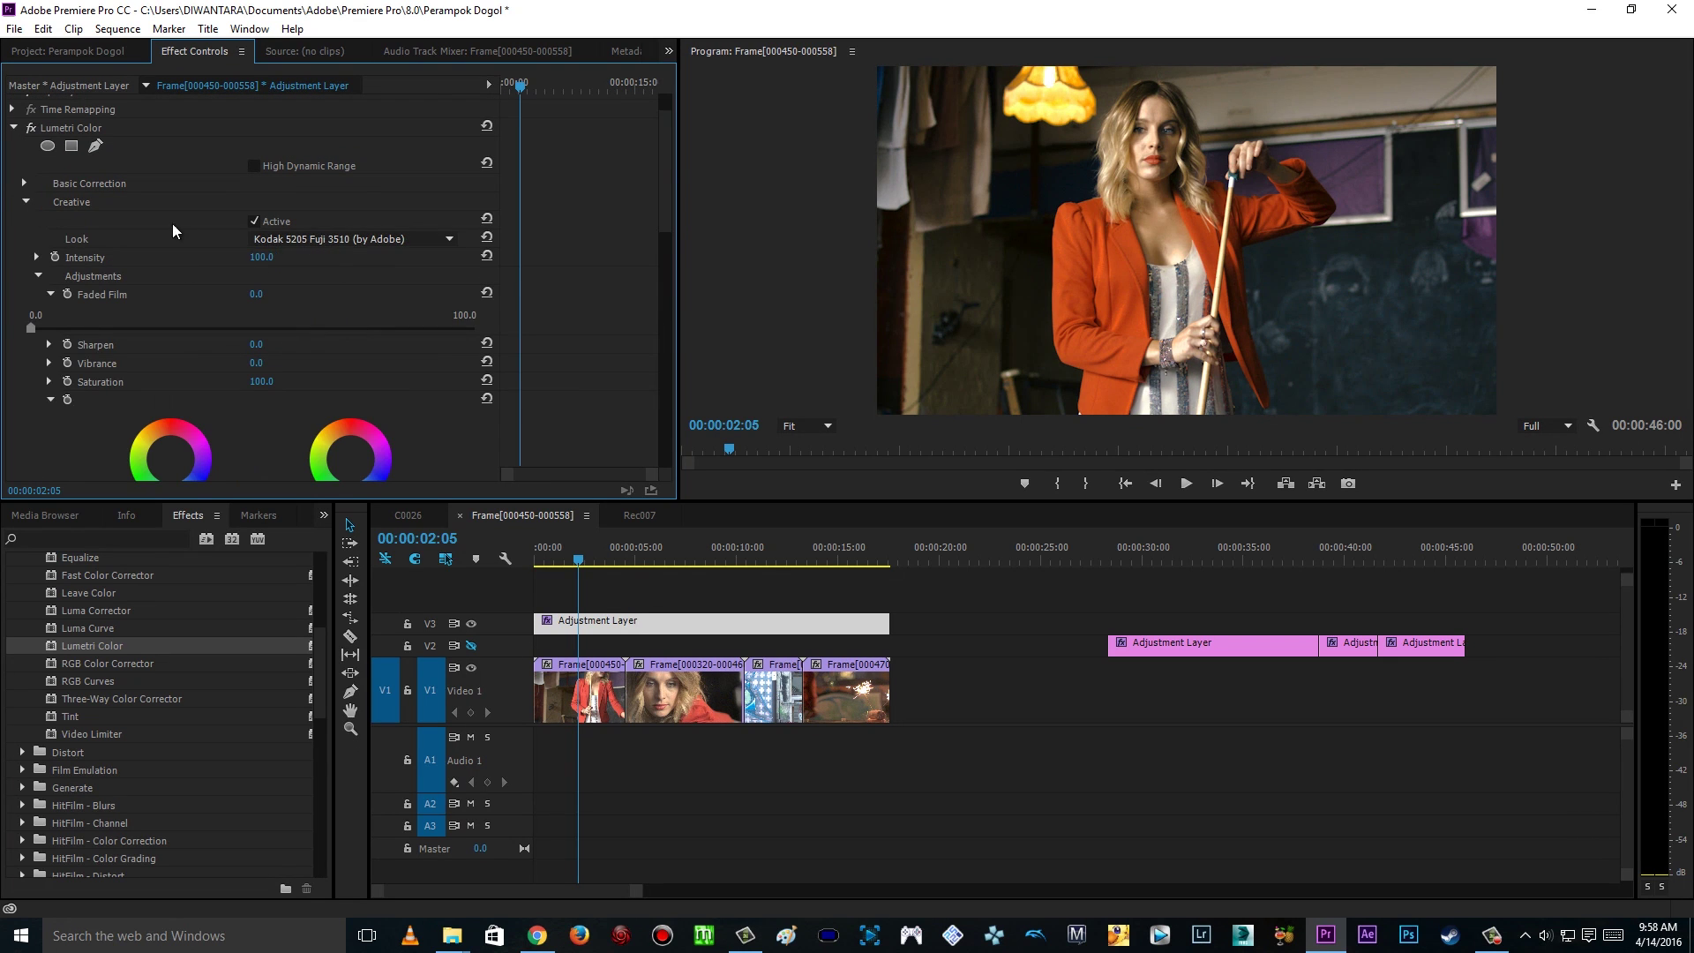
click(26, 202)
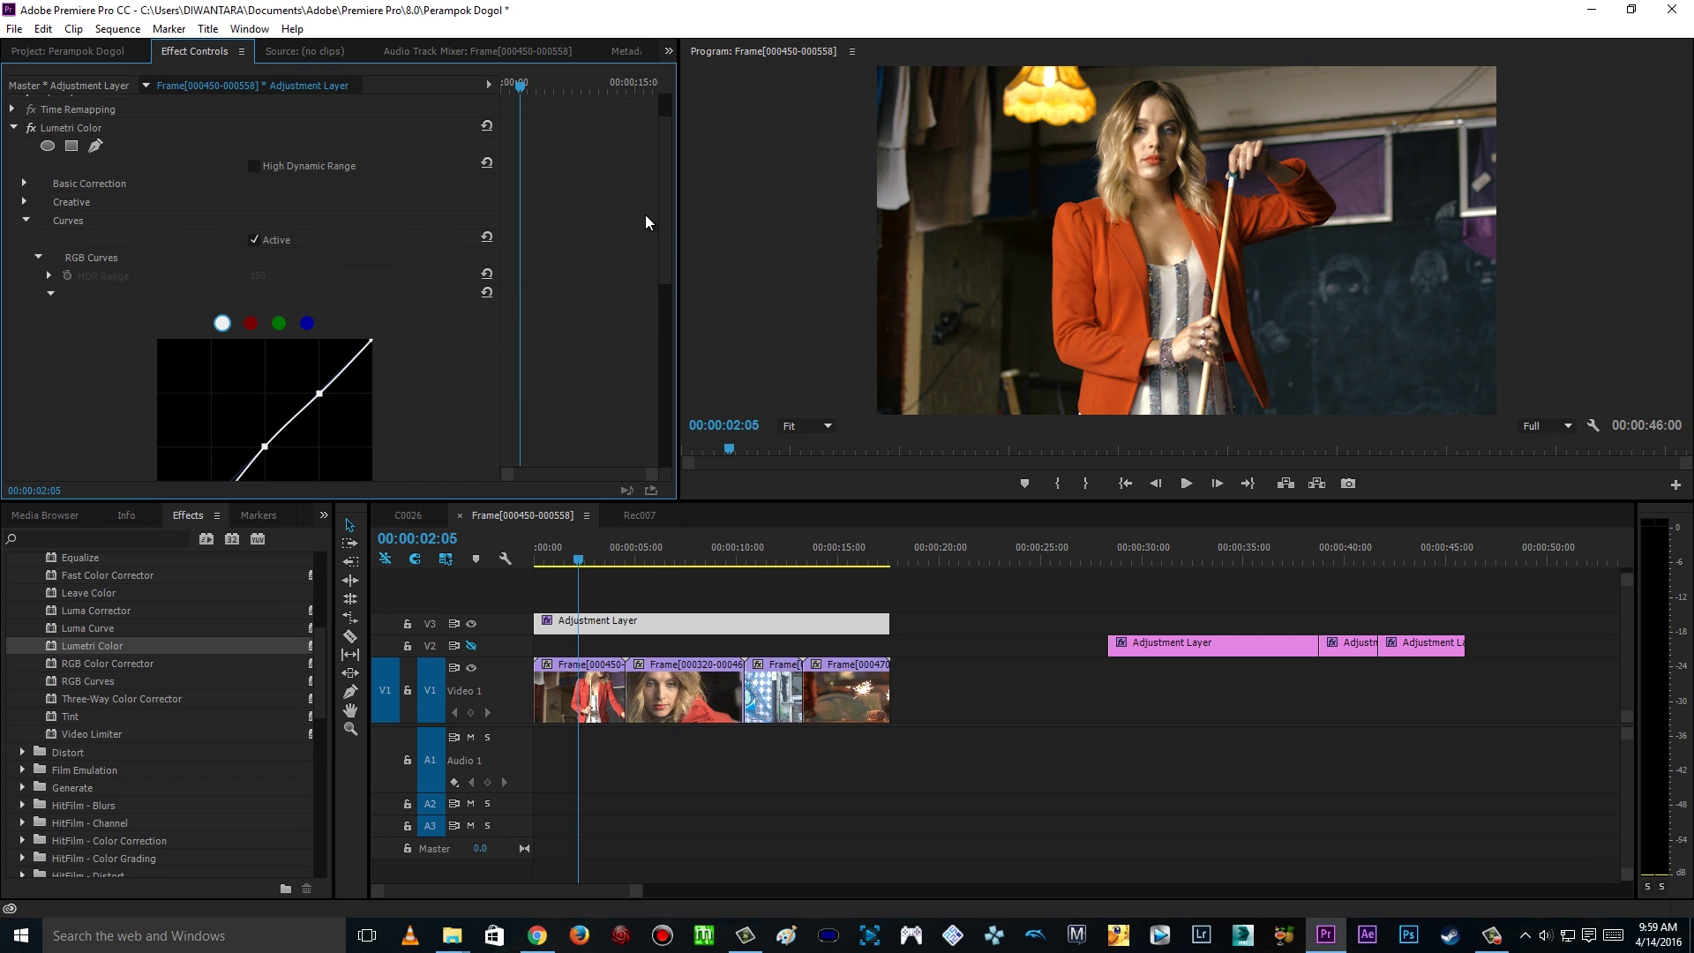
Step: Test pulling the red point of the Hue Saturation Curve inward, and leave it slightly outward to boost the red saturation
drag(664, 214, 668, 370)
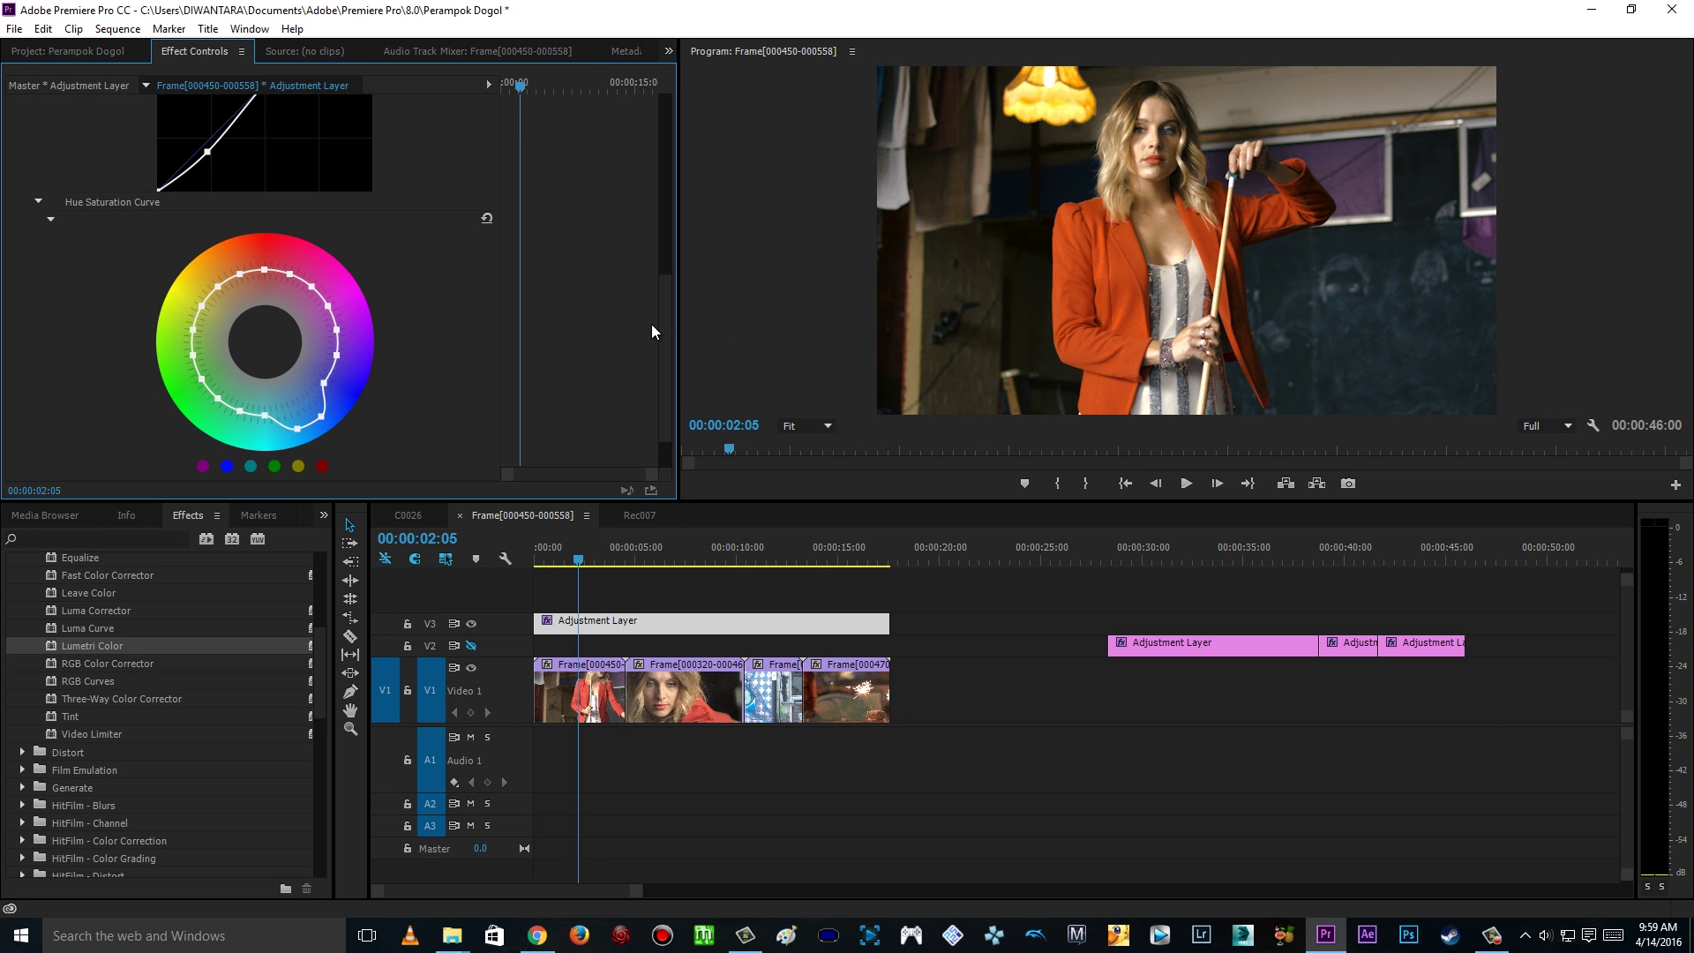
scroll(663, 320, down, 1)
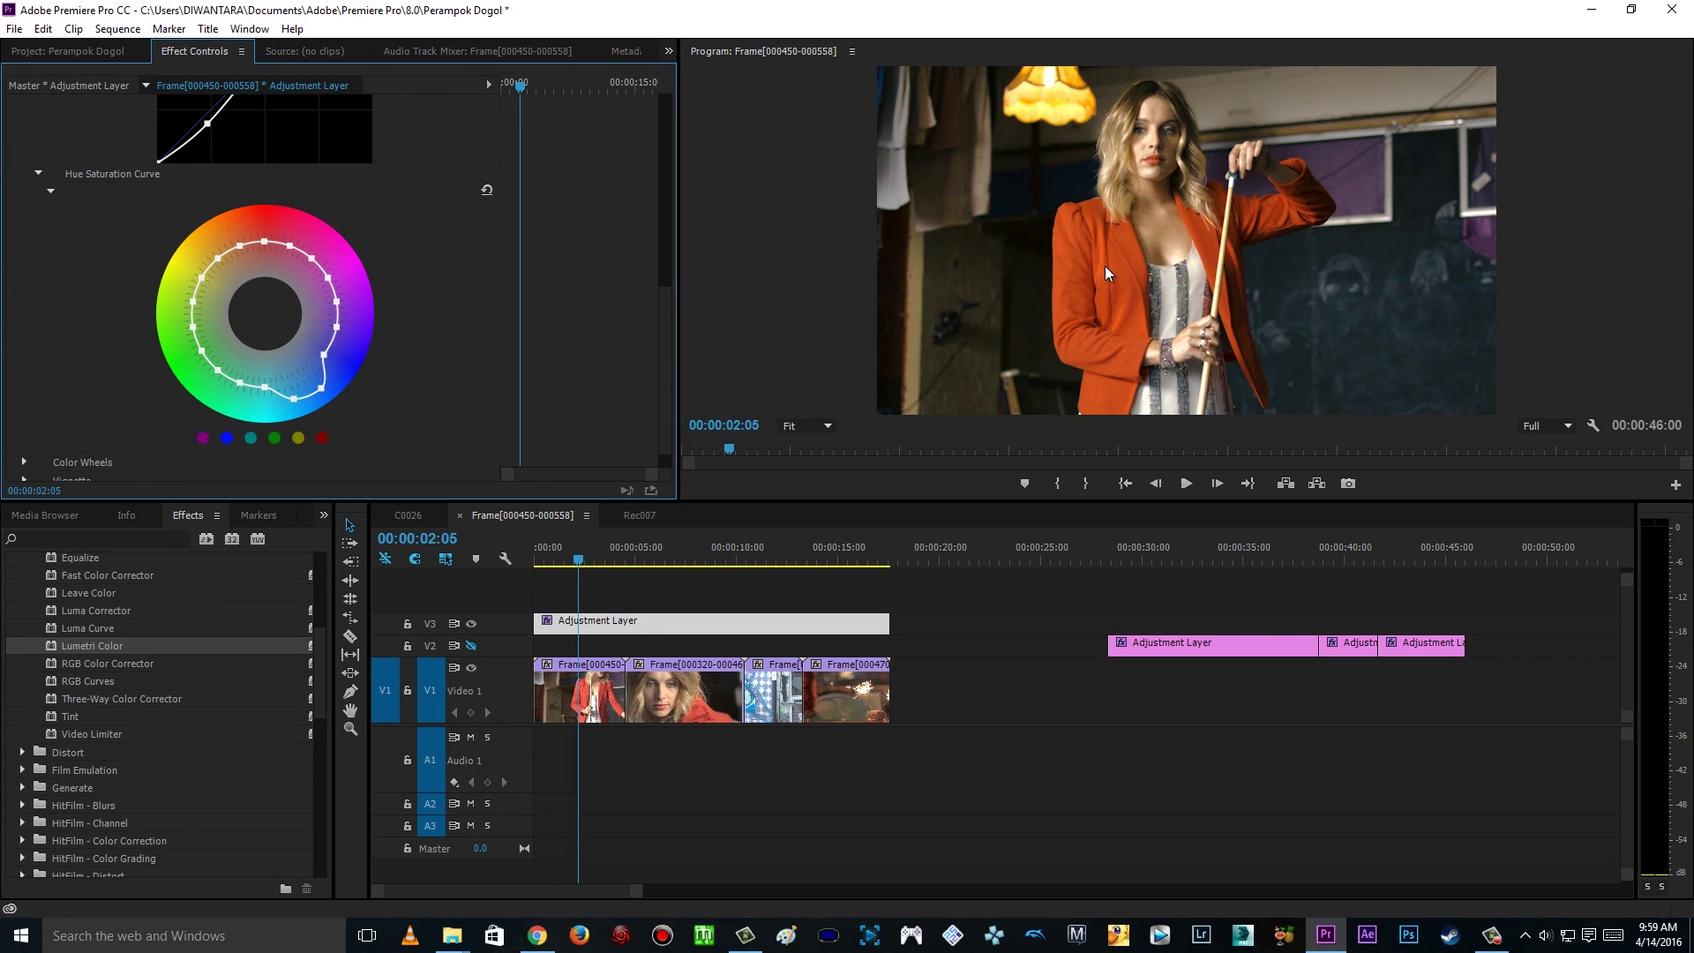
drag(267, 243, 265, 275)
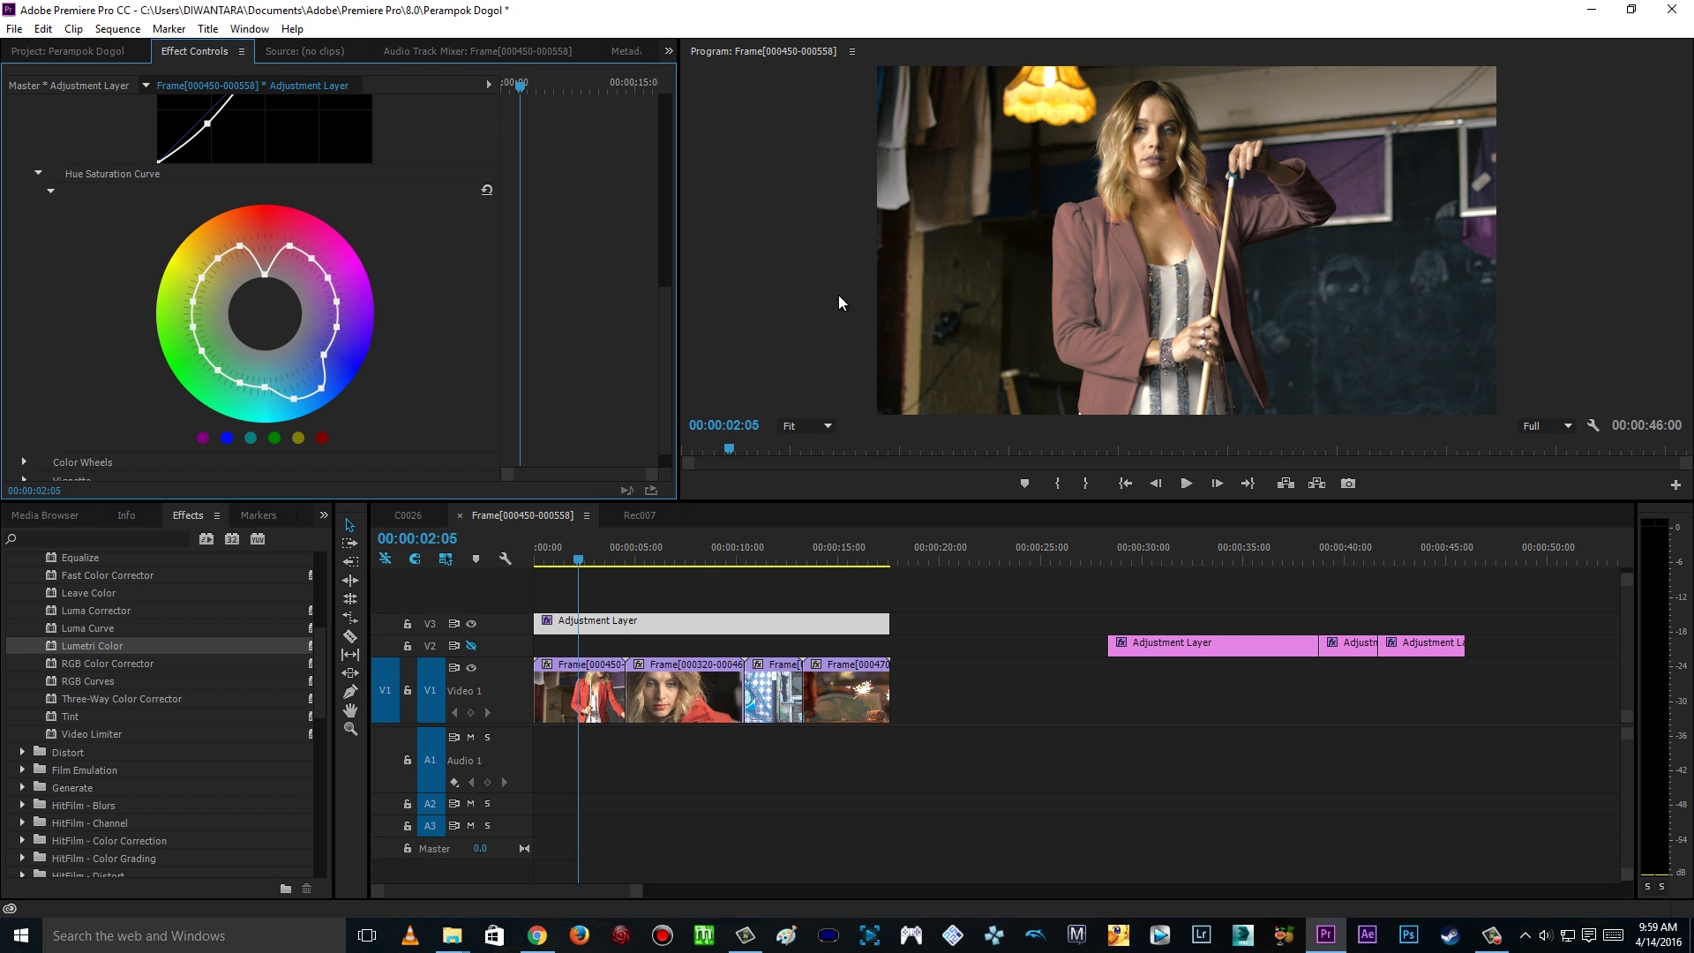
drag(265, 275, 267, 242)
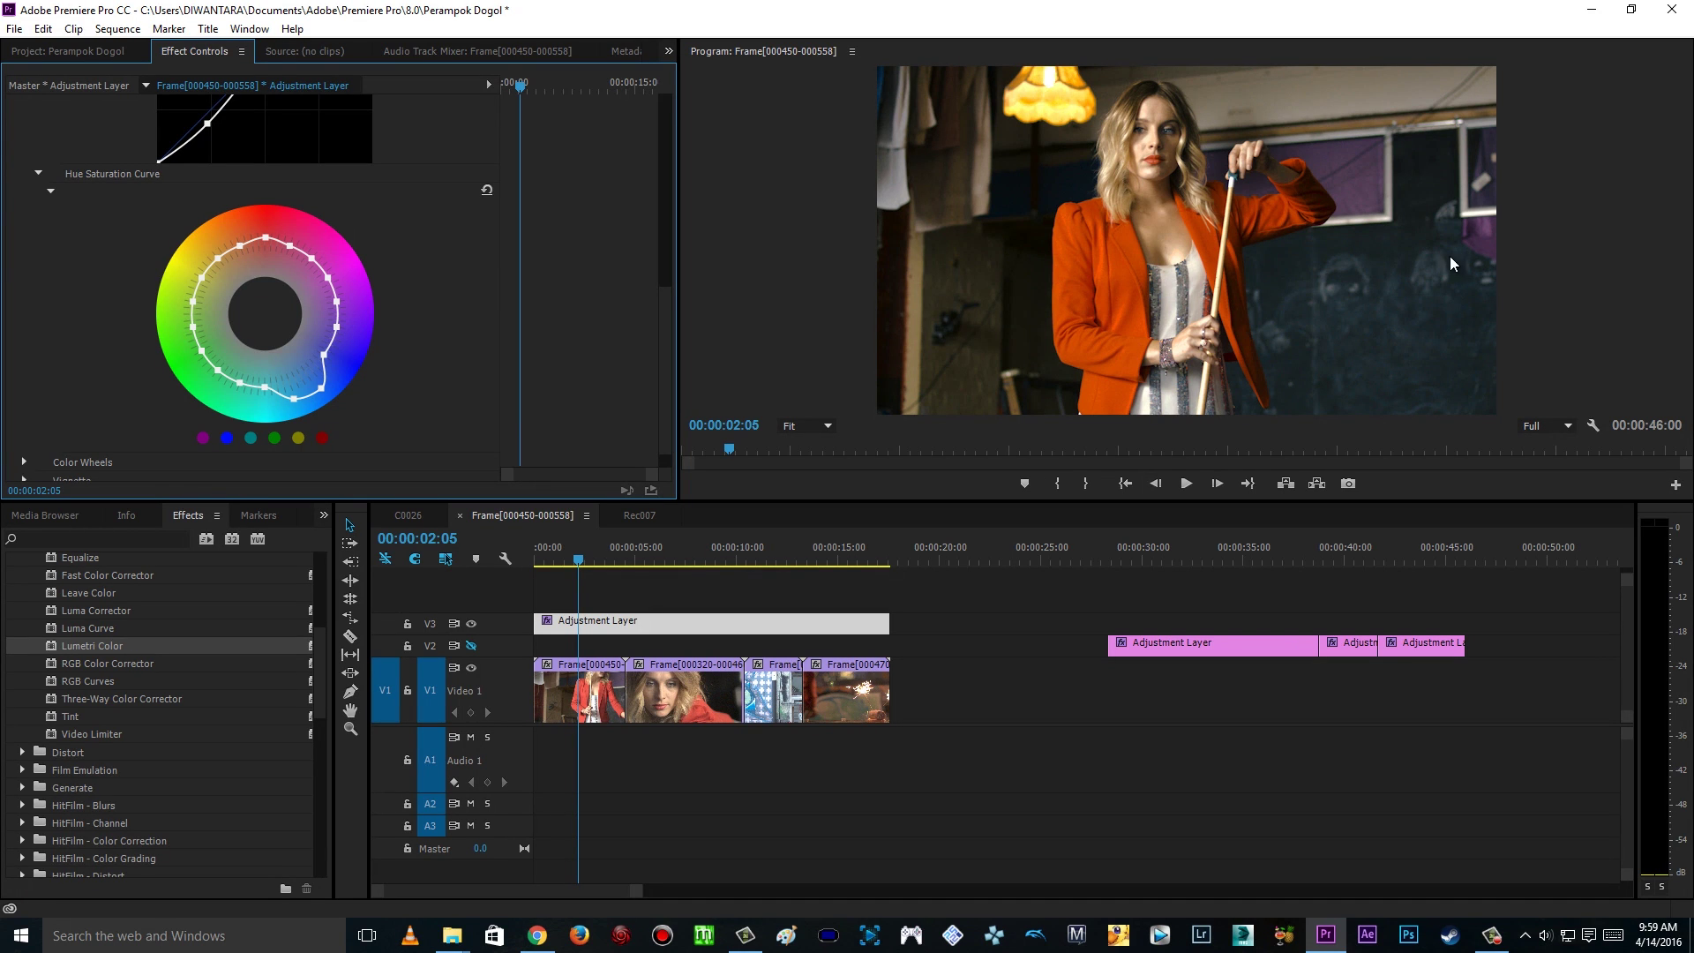
Step: In the Lumetri Color Wheels, tint the Shadows toward teal-blue and the Highlights slightly toward orange
drag(665, 310, 664, 152)
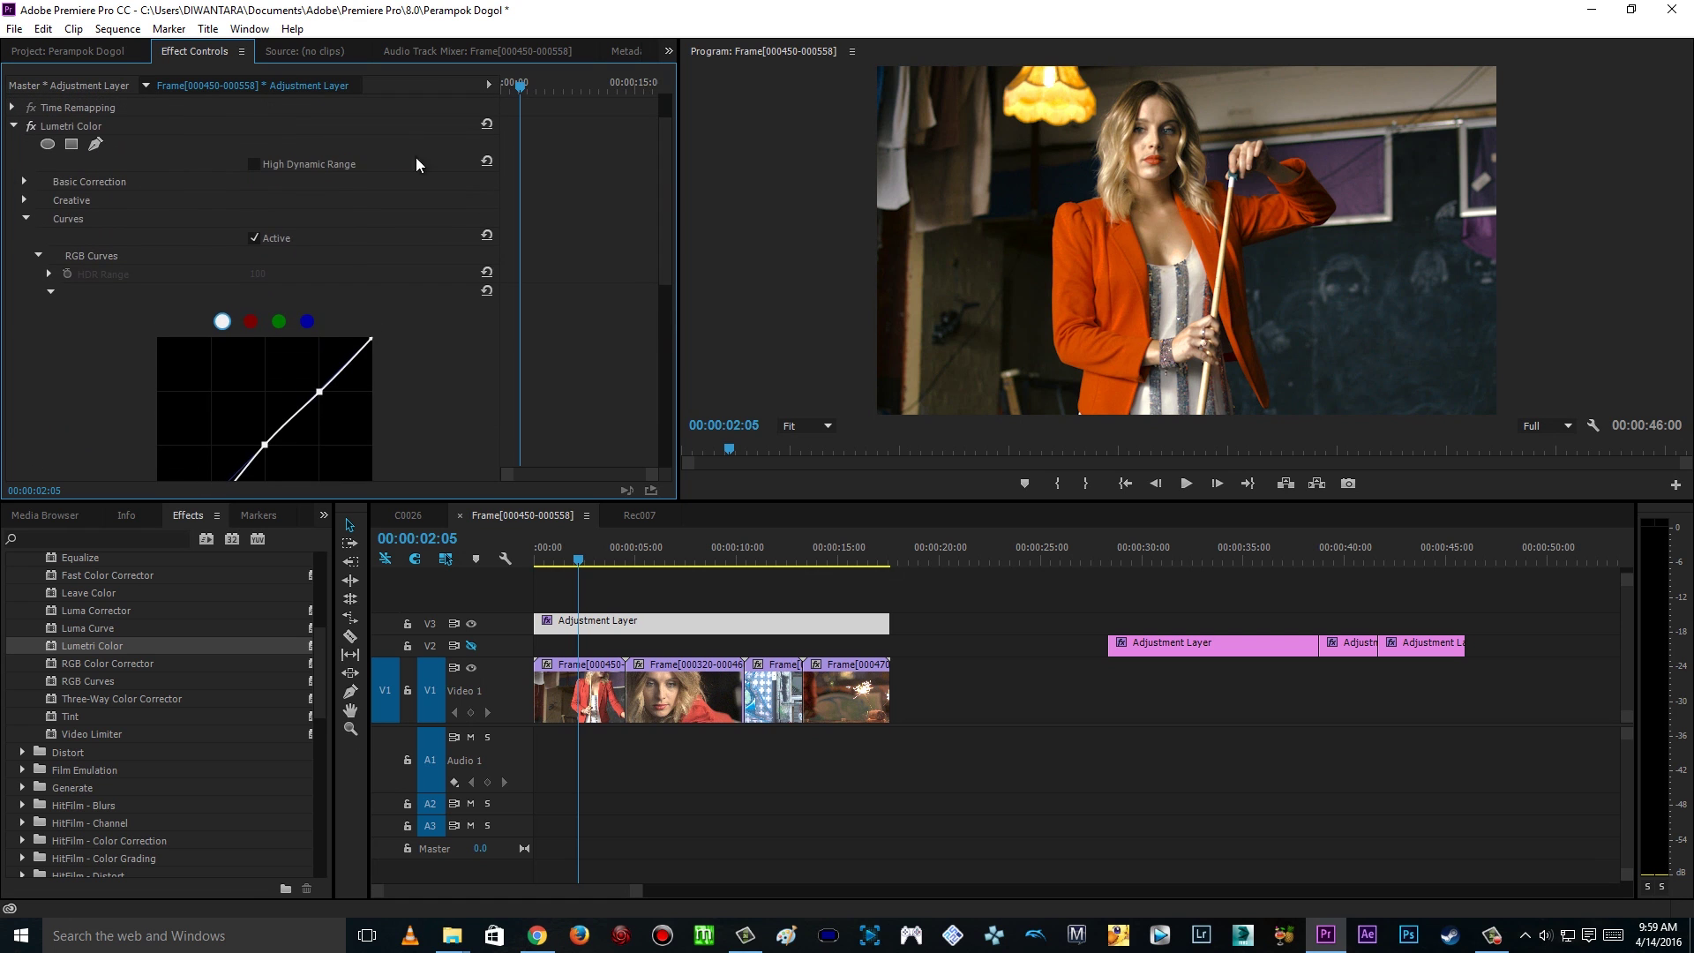
click(46, 267)
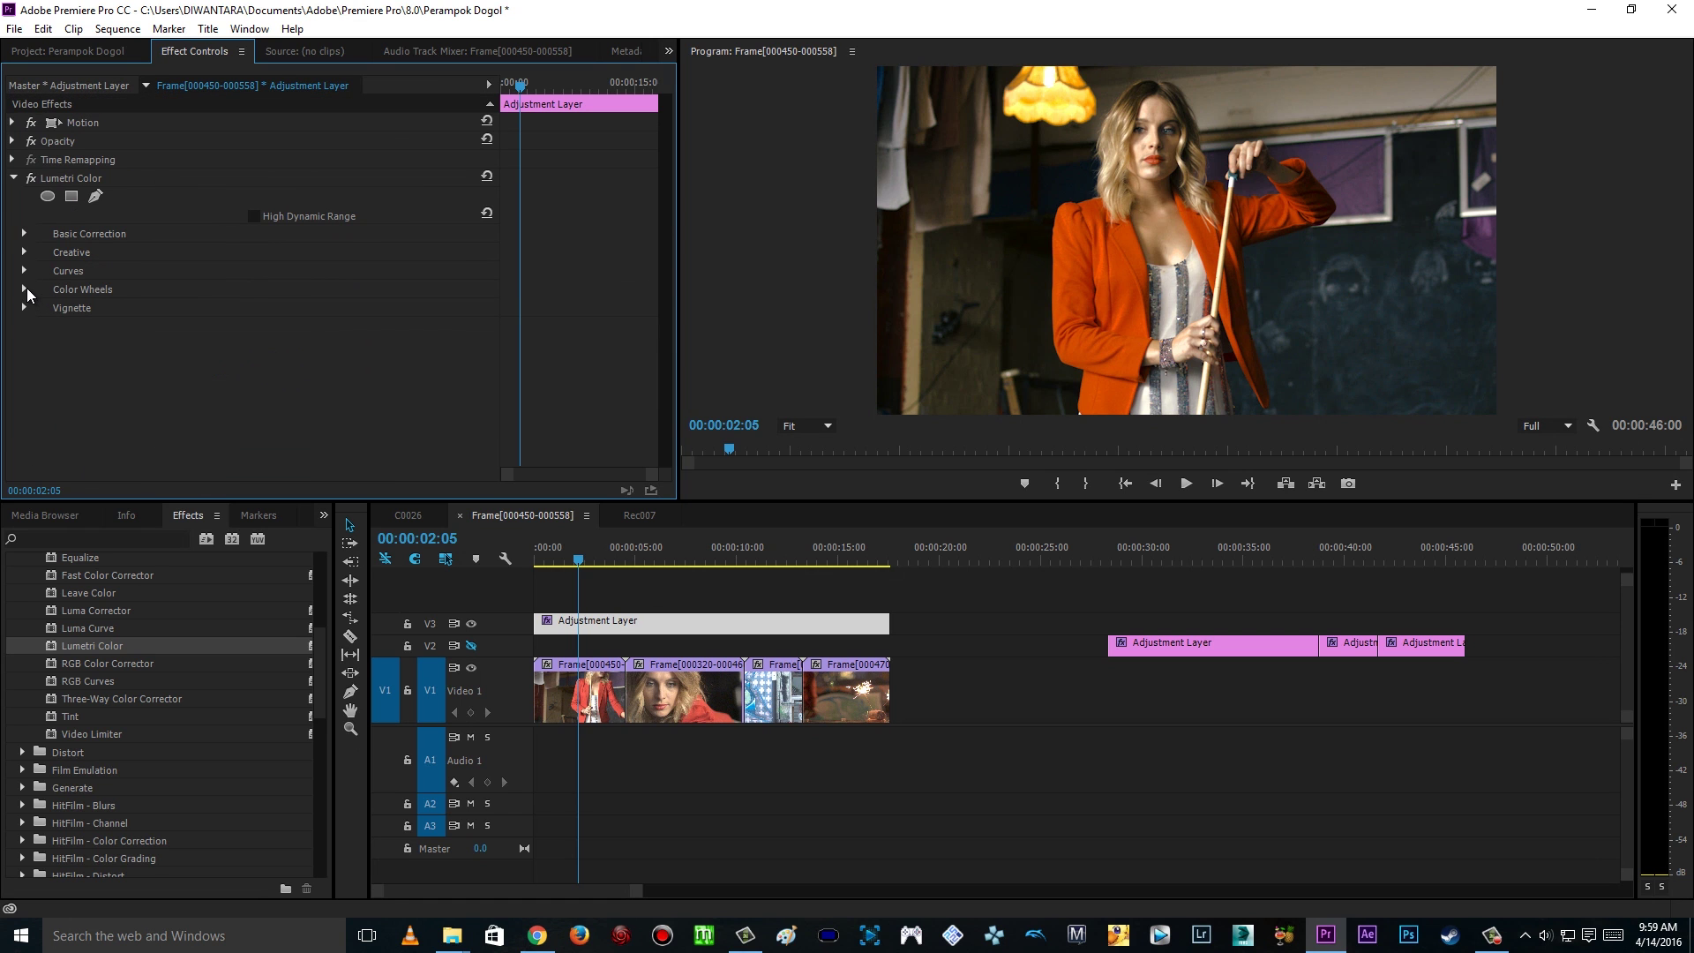
click(24, 289)
drag(663, 217, 660, 369)
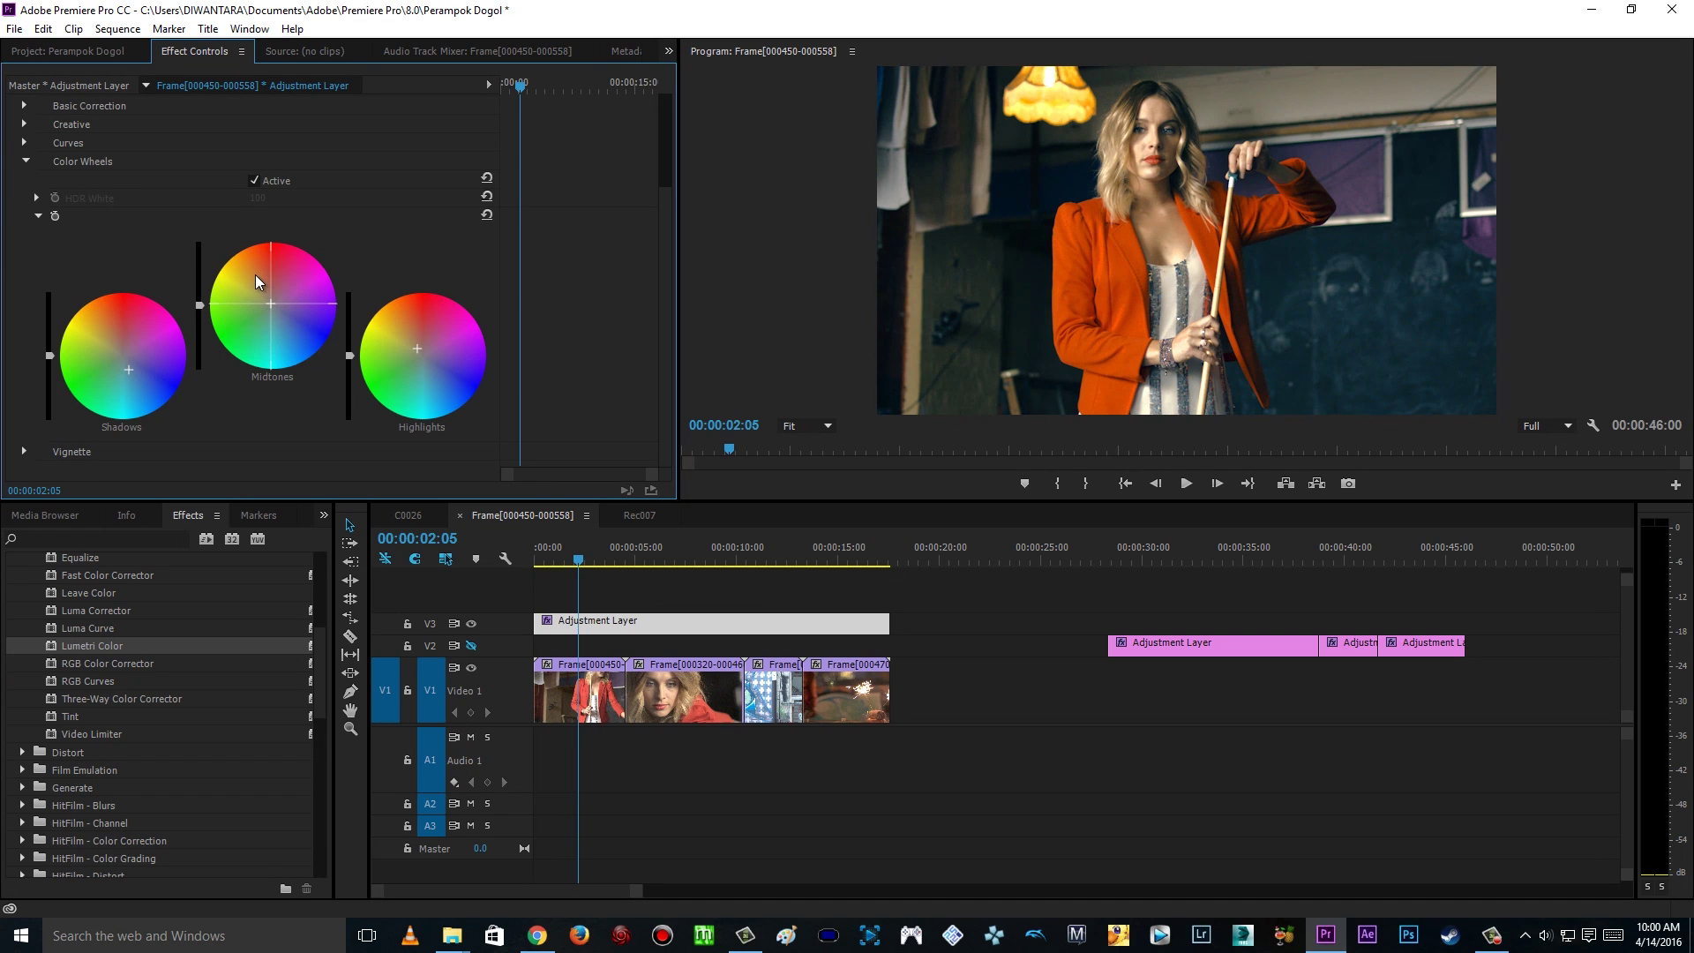
Step: Test strong tints on the Midtones color wheel and leave it almost neutral
drag(252, 272, 218, 231)
drag(264, 298, 10, 301)
drag(256, 299, 778, 242)
drag(282, 358, 246, 686)
double_click(279, 317)
scroll(670, 288, up, 1)
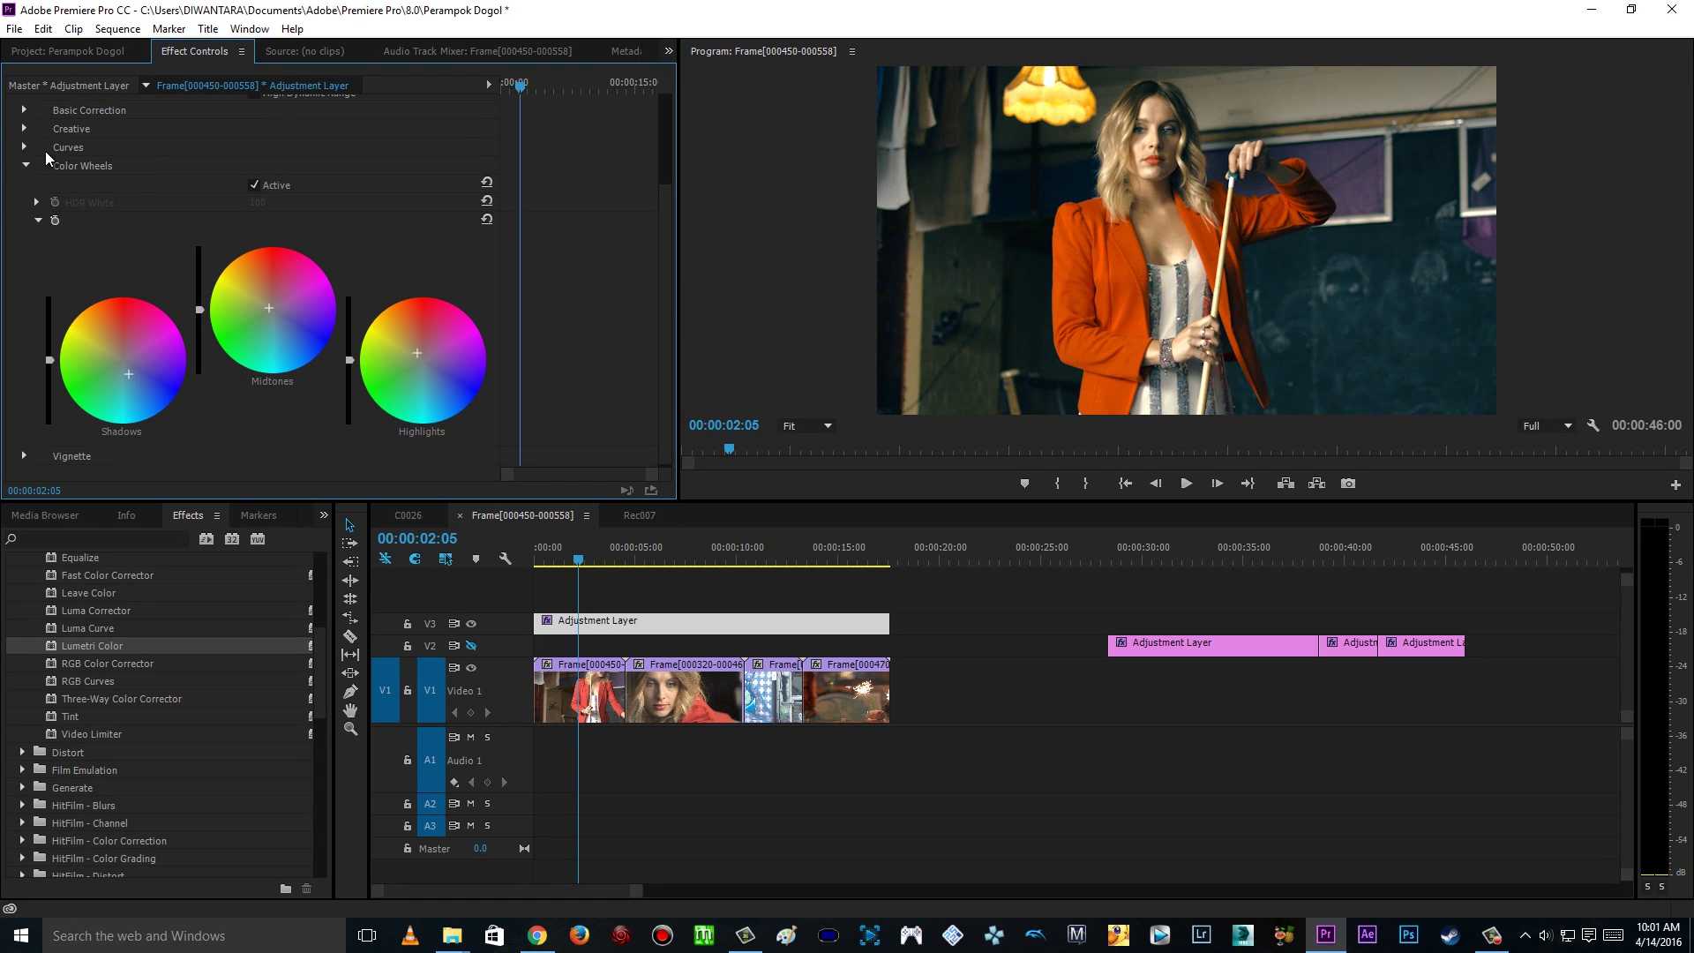
Step: In Basic Correction, set Shadows to 28.4, Whites to 18.5 and Blacks to -42.3
click(24, 110)
scroll(627, 265, down, 5)
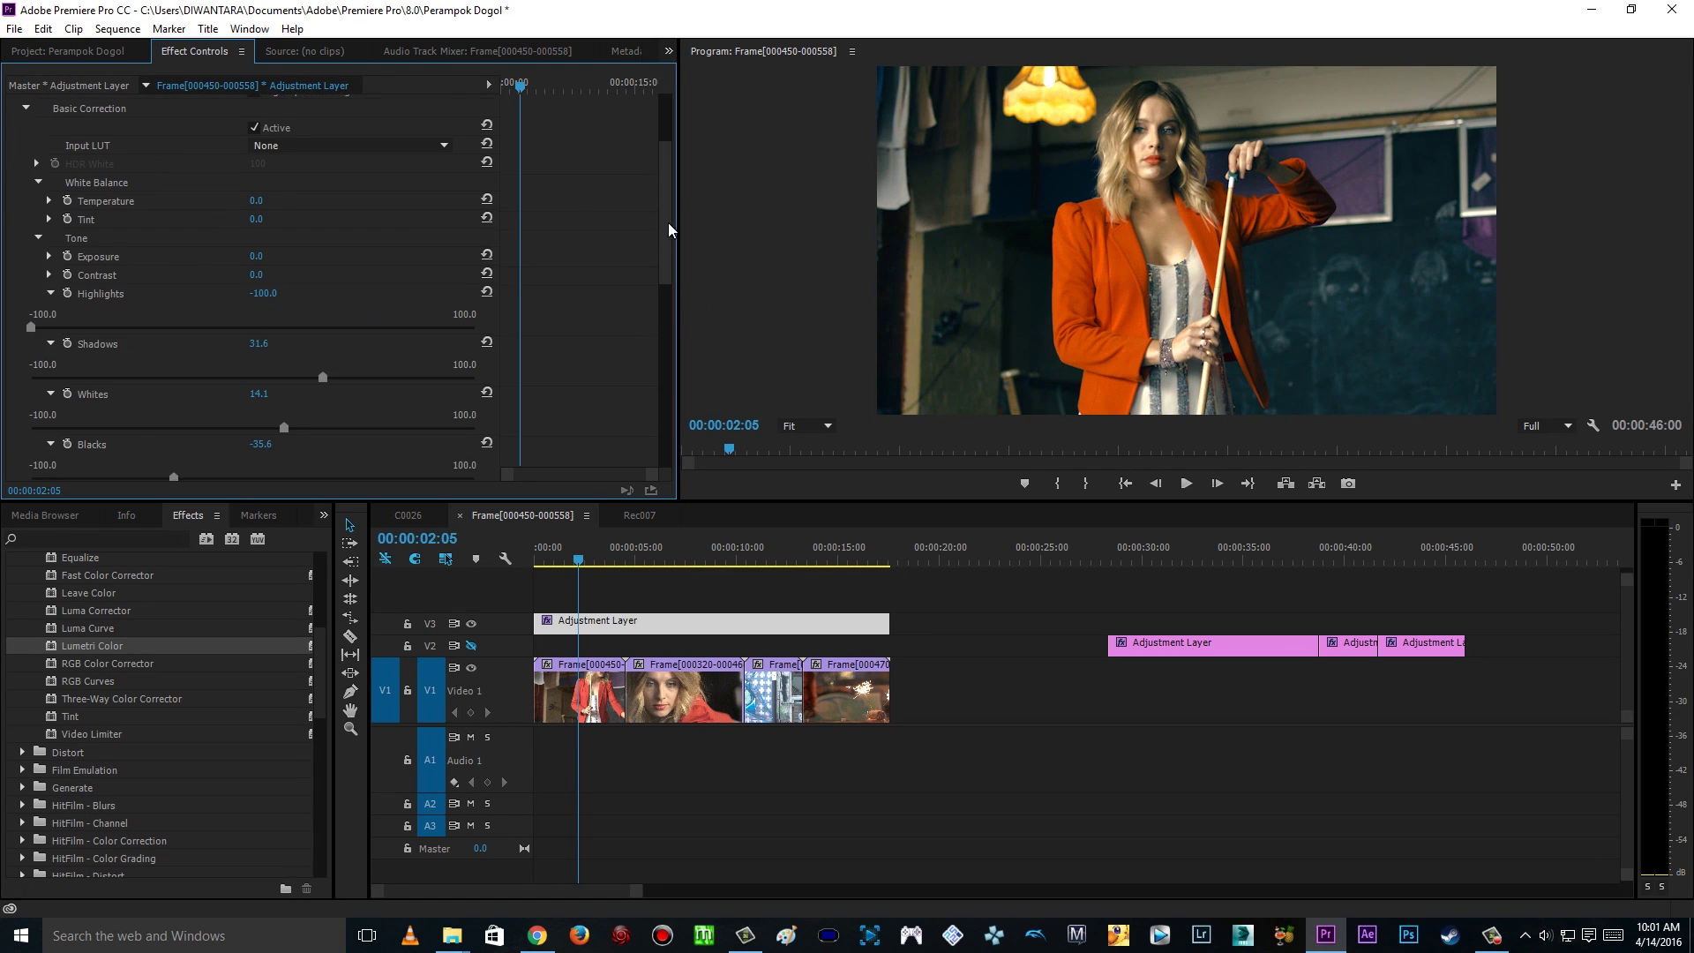
drag(171, 299, 134, 290)
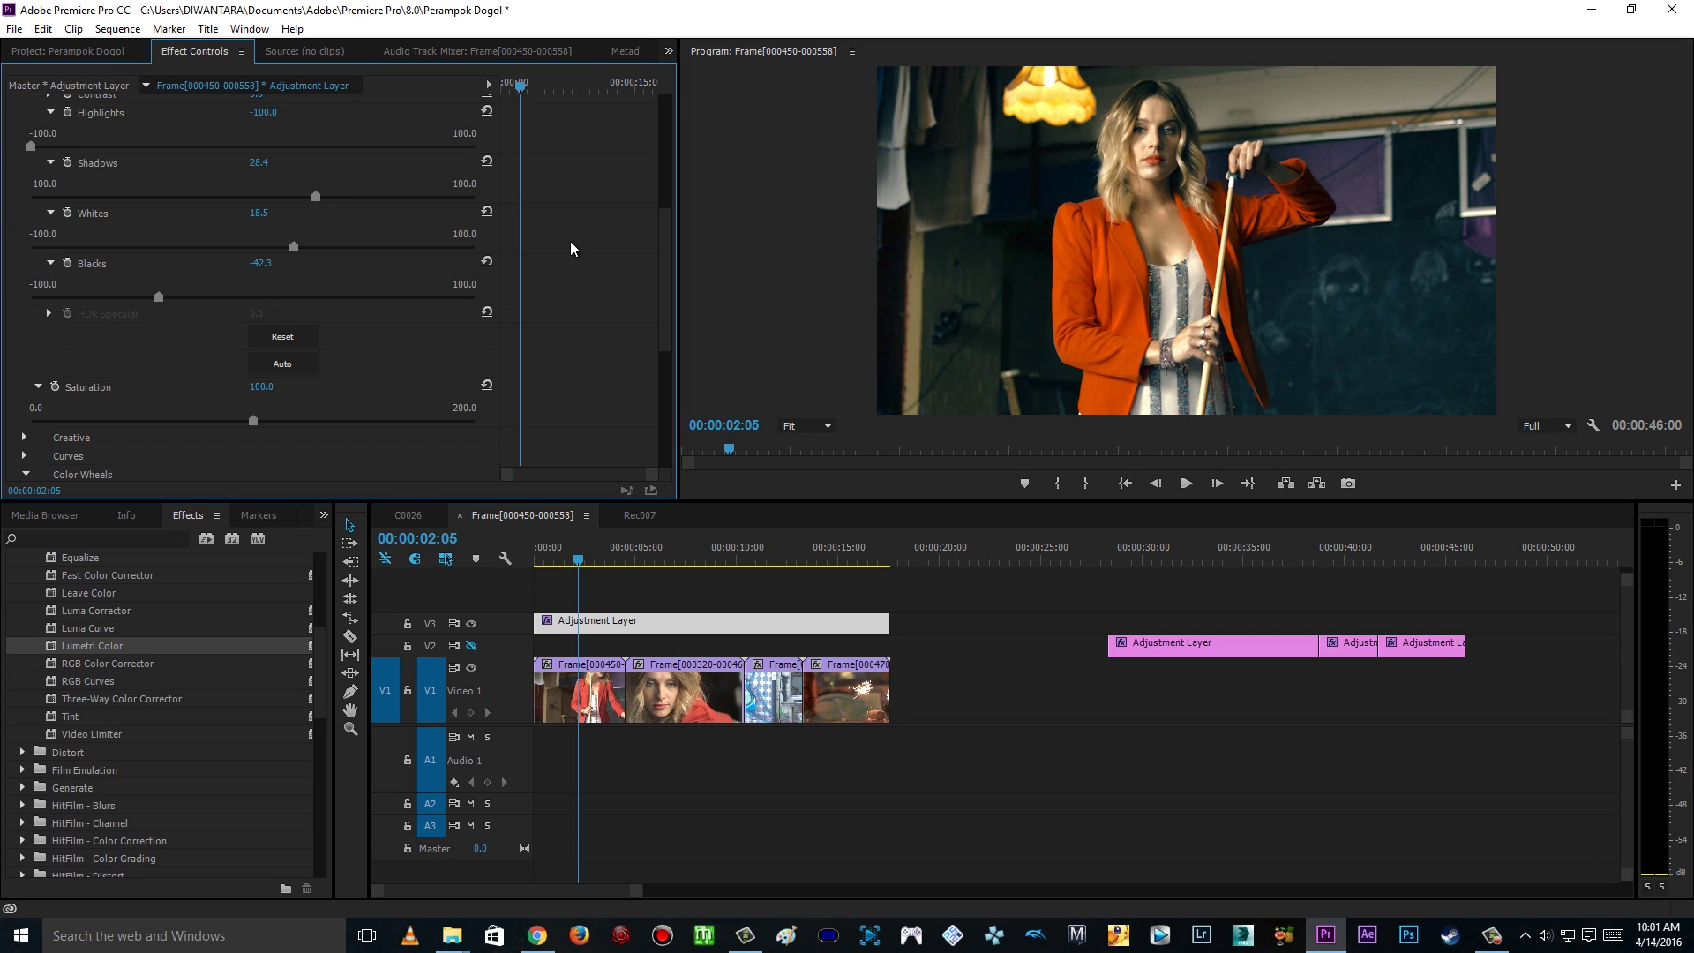
drag(659, 229, 658, 99)
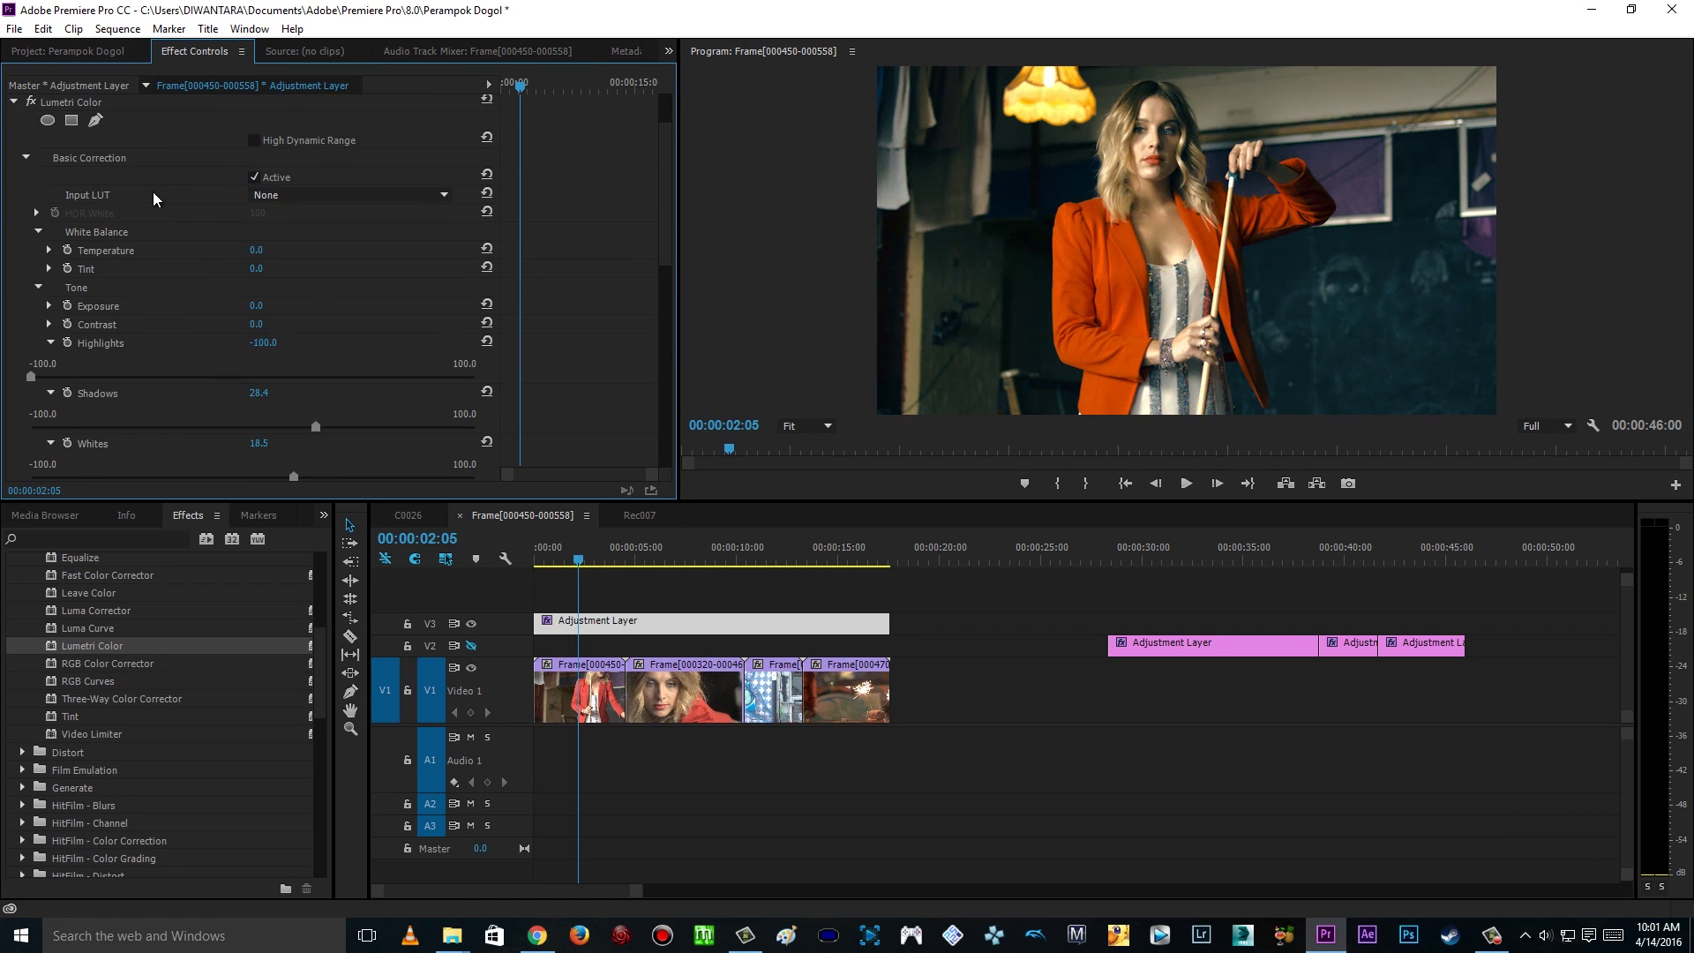
click(24, 158)
Step: Shift the Shadows color wheel further toward blue
scroll(665, 282, down, 2)
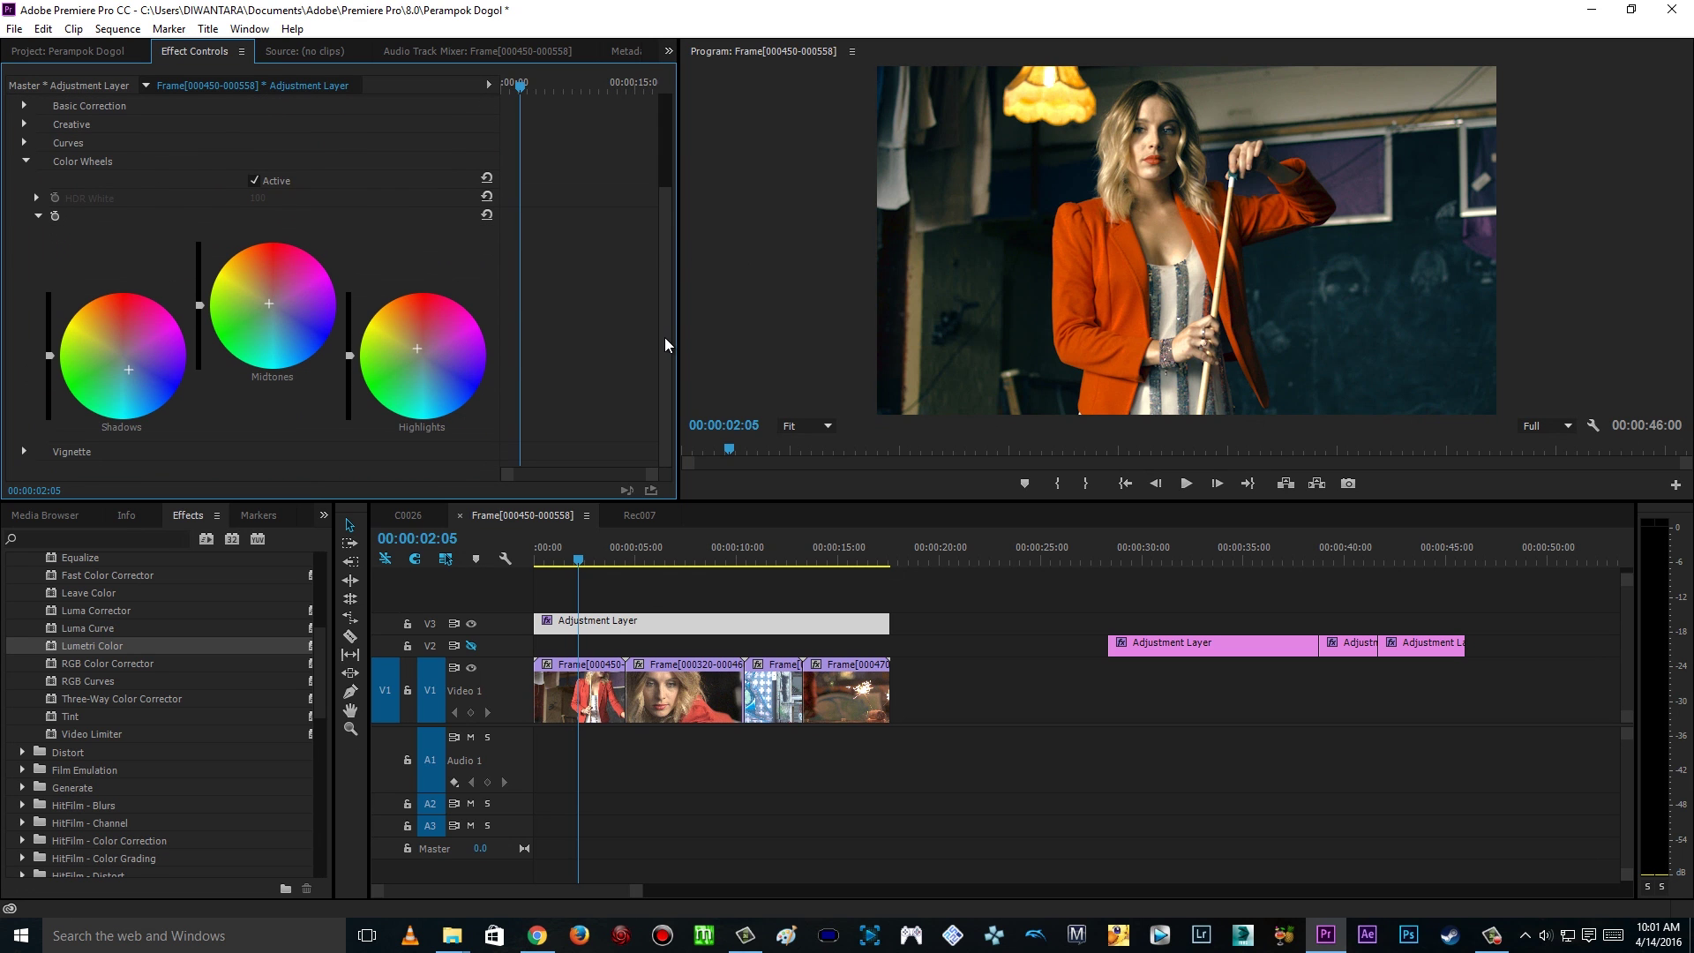
drag(130, 371, 242, 407)
drag(257, 420, 259, 413)
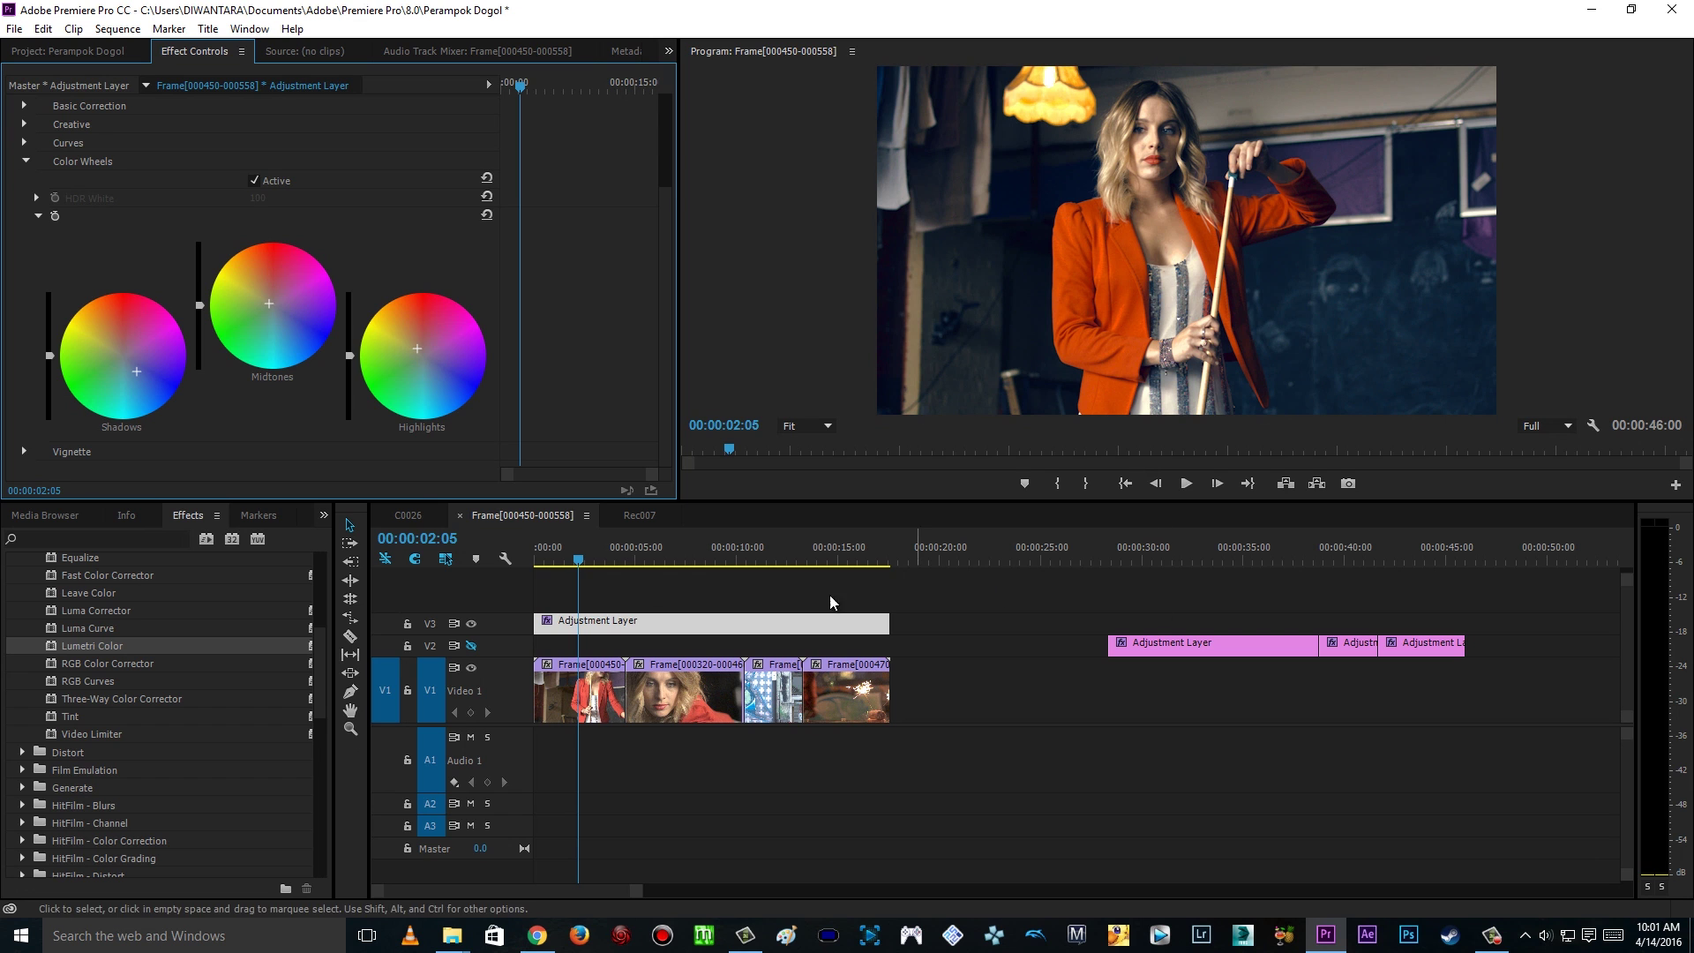
Step: Turn on the V2 track output and toggle the V3 track output to compare the footage with and without the grade
click(473, 649)
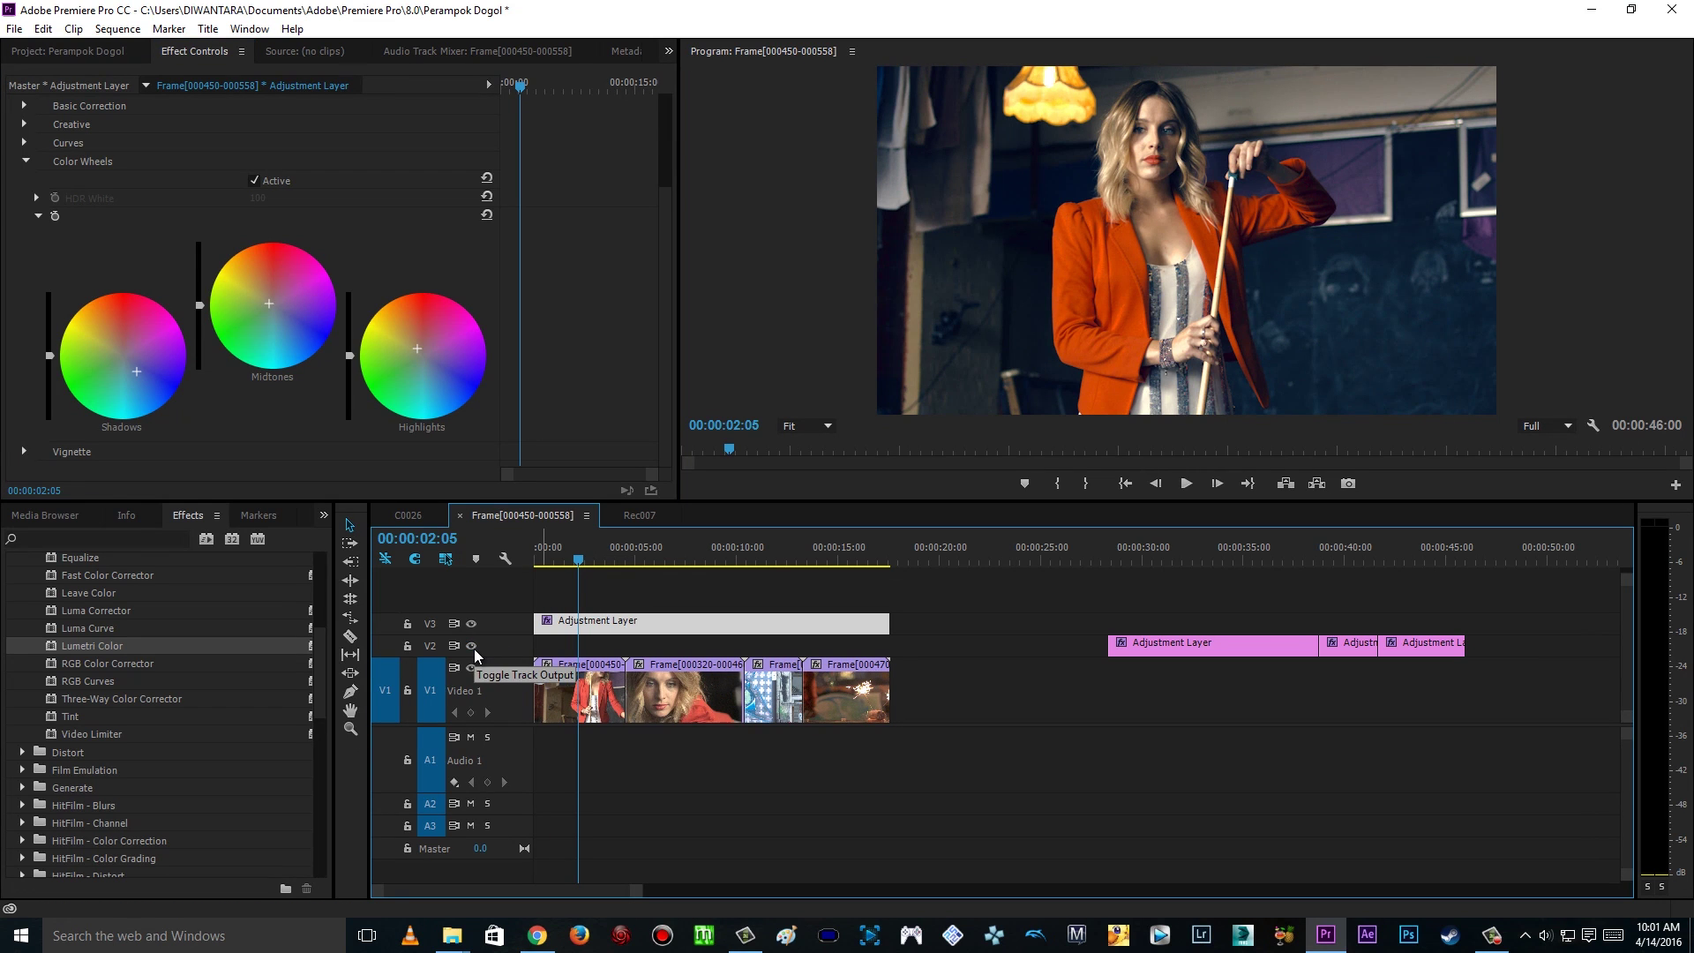
click(472, 624)
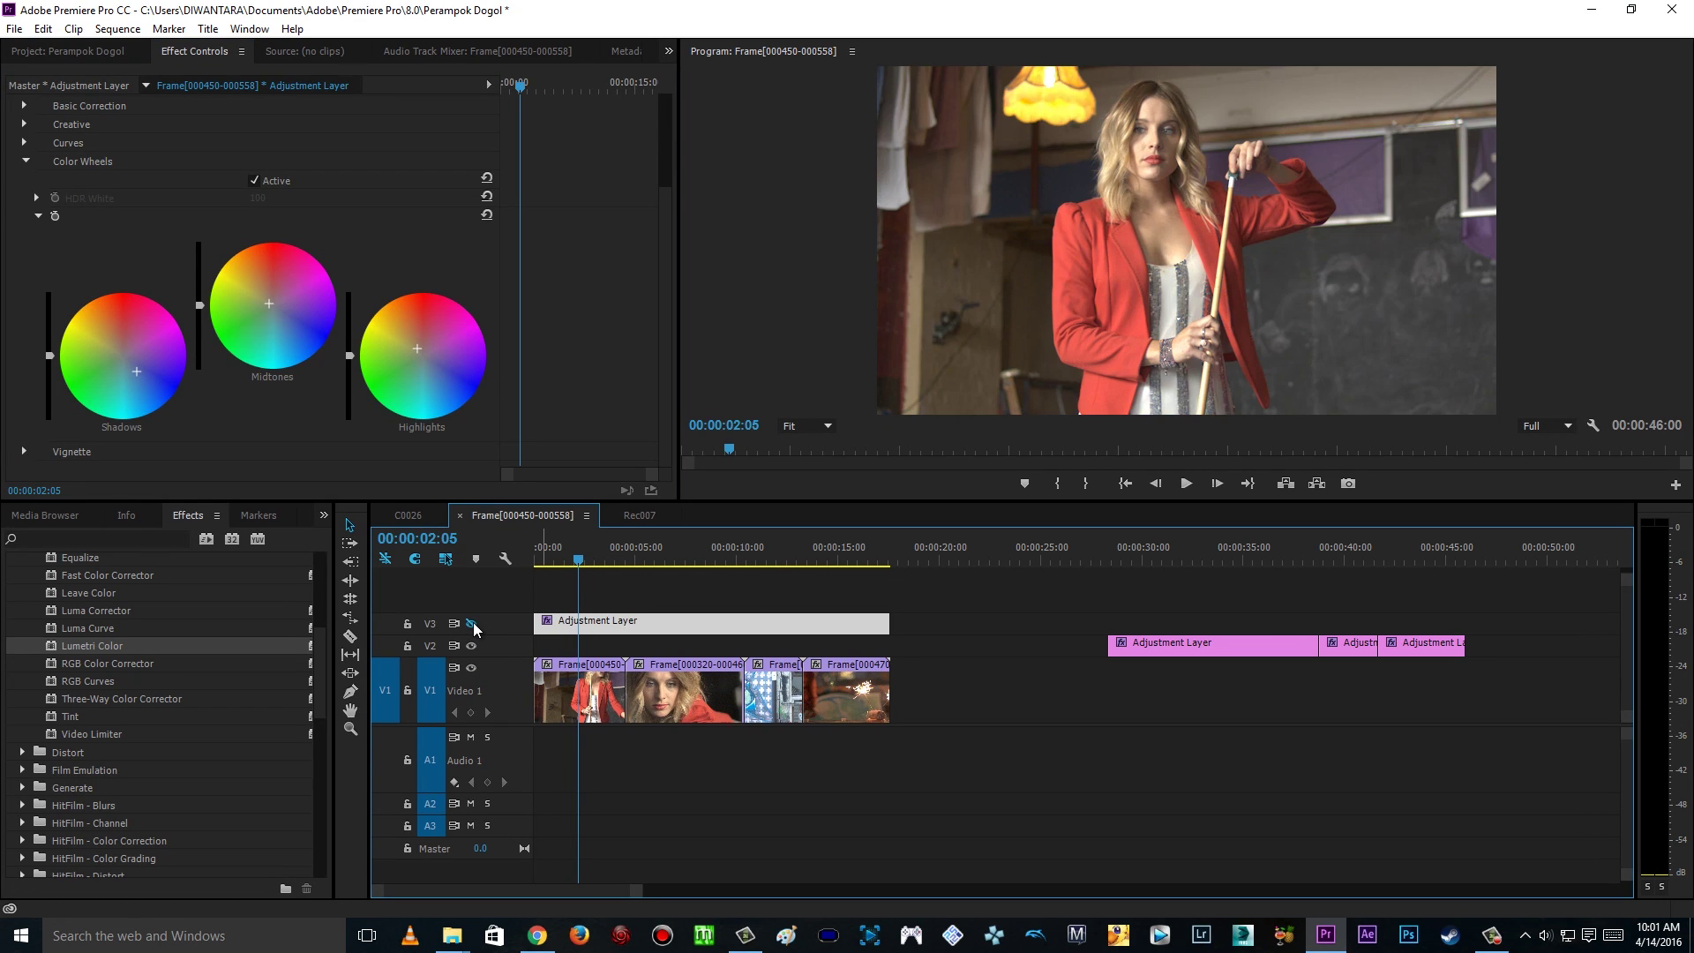
click(472, 623)
click(472, 624)
click(472, 624)
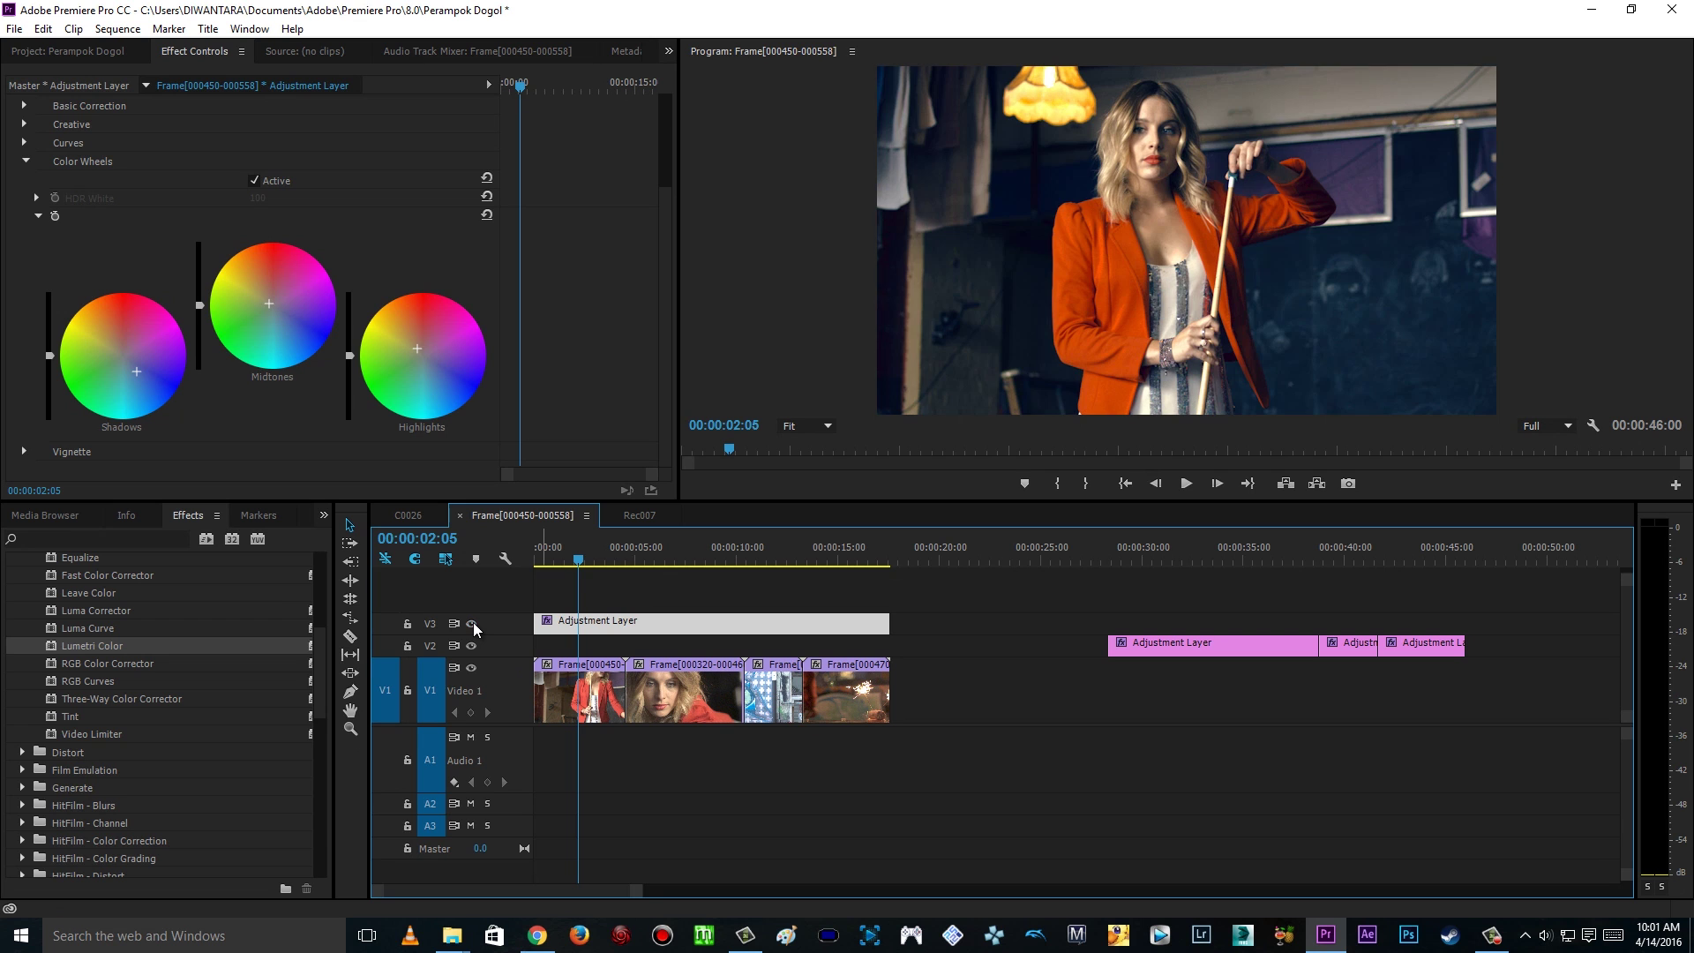
Step: Move the Shadows color wheel slightly back from blue toward teal
click(132, 370)
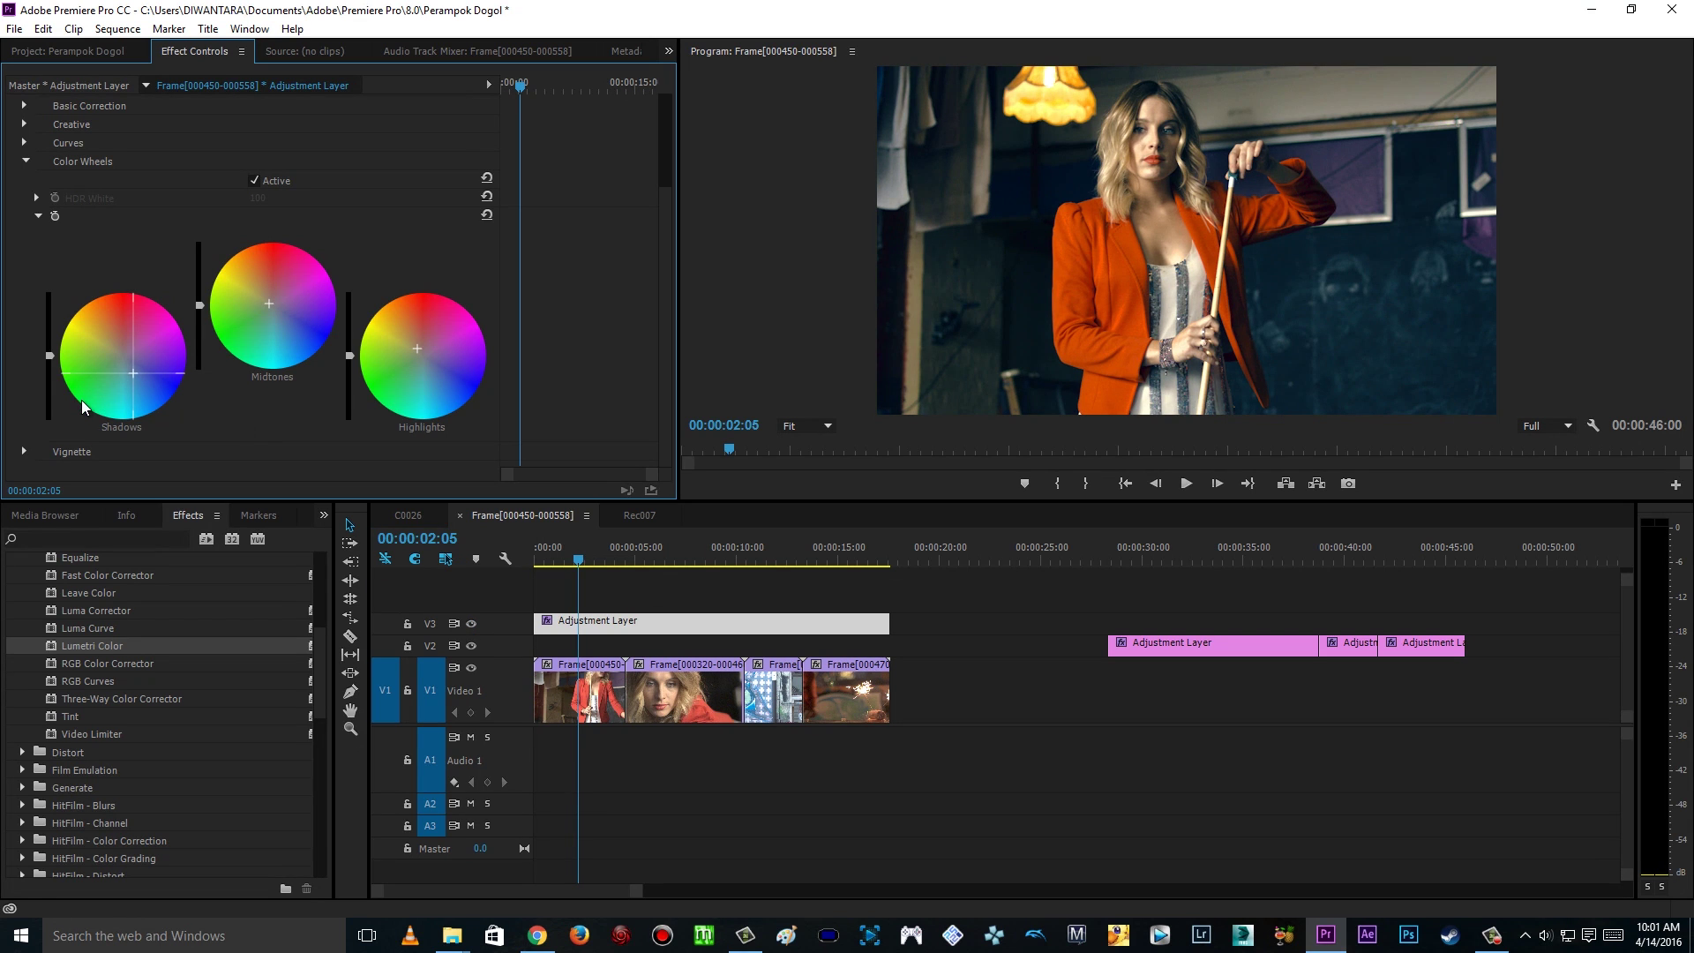
Step: Set the Creative look to None to compare the image, and restore the Kodak 5205 Fuji 3510 (by Adobe) look
scroll(660, 157, up, 3)
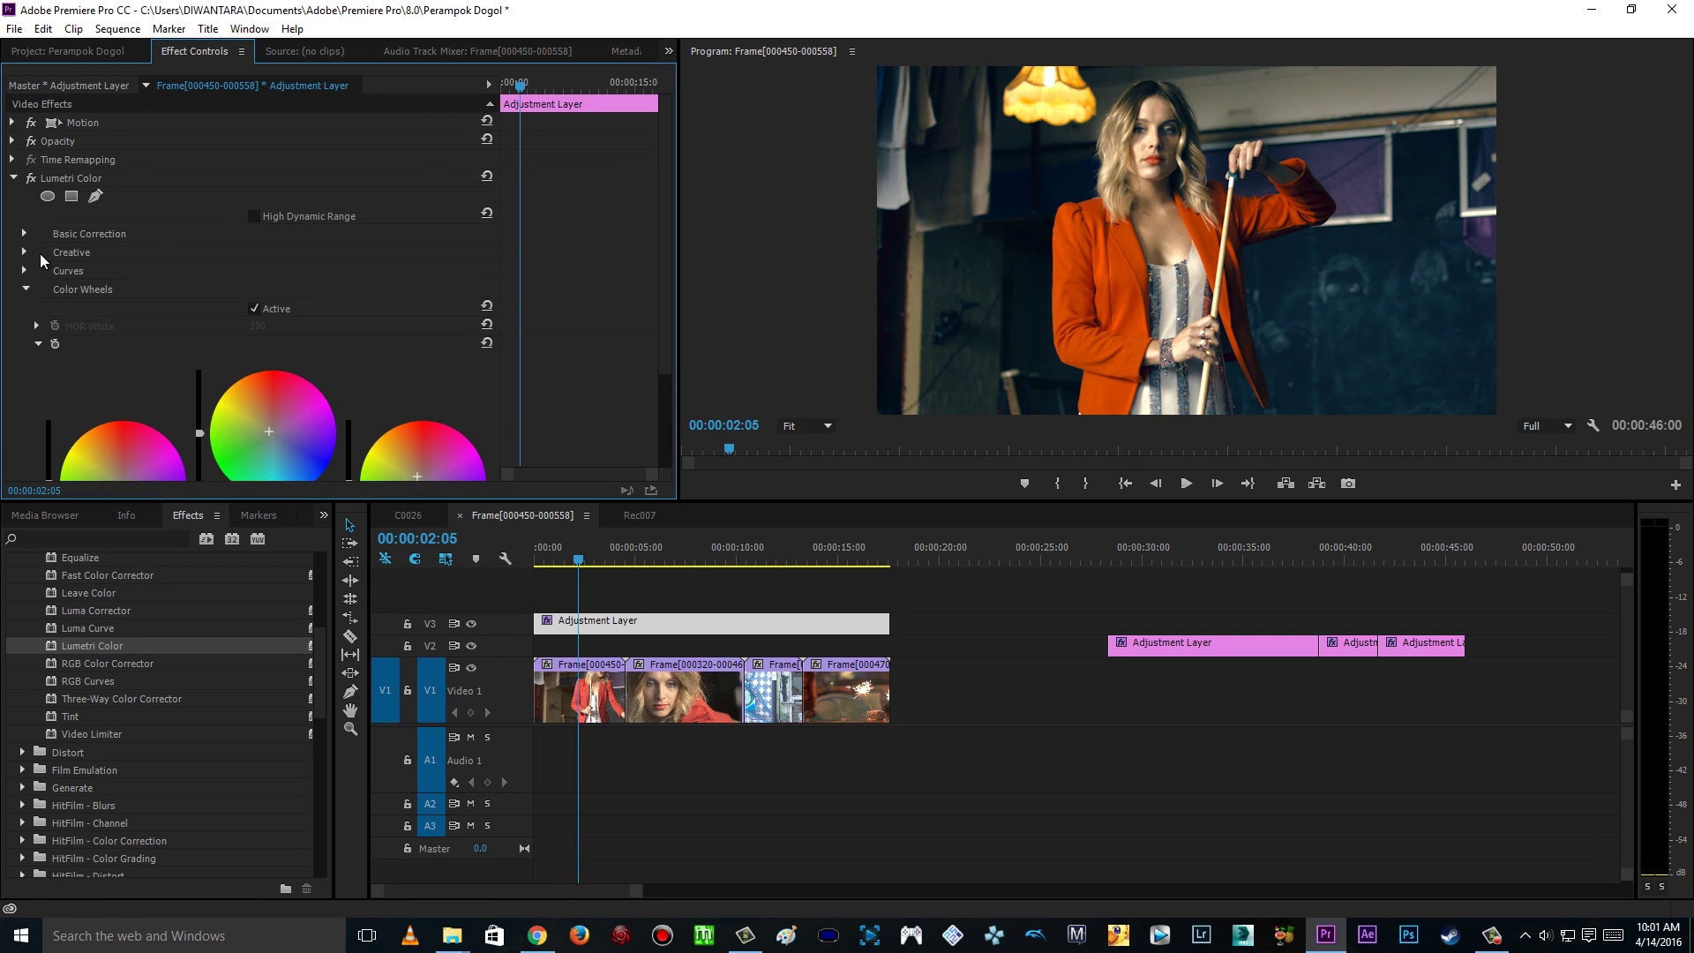
click(23, 255)
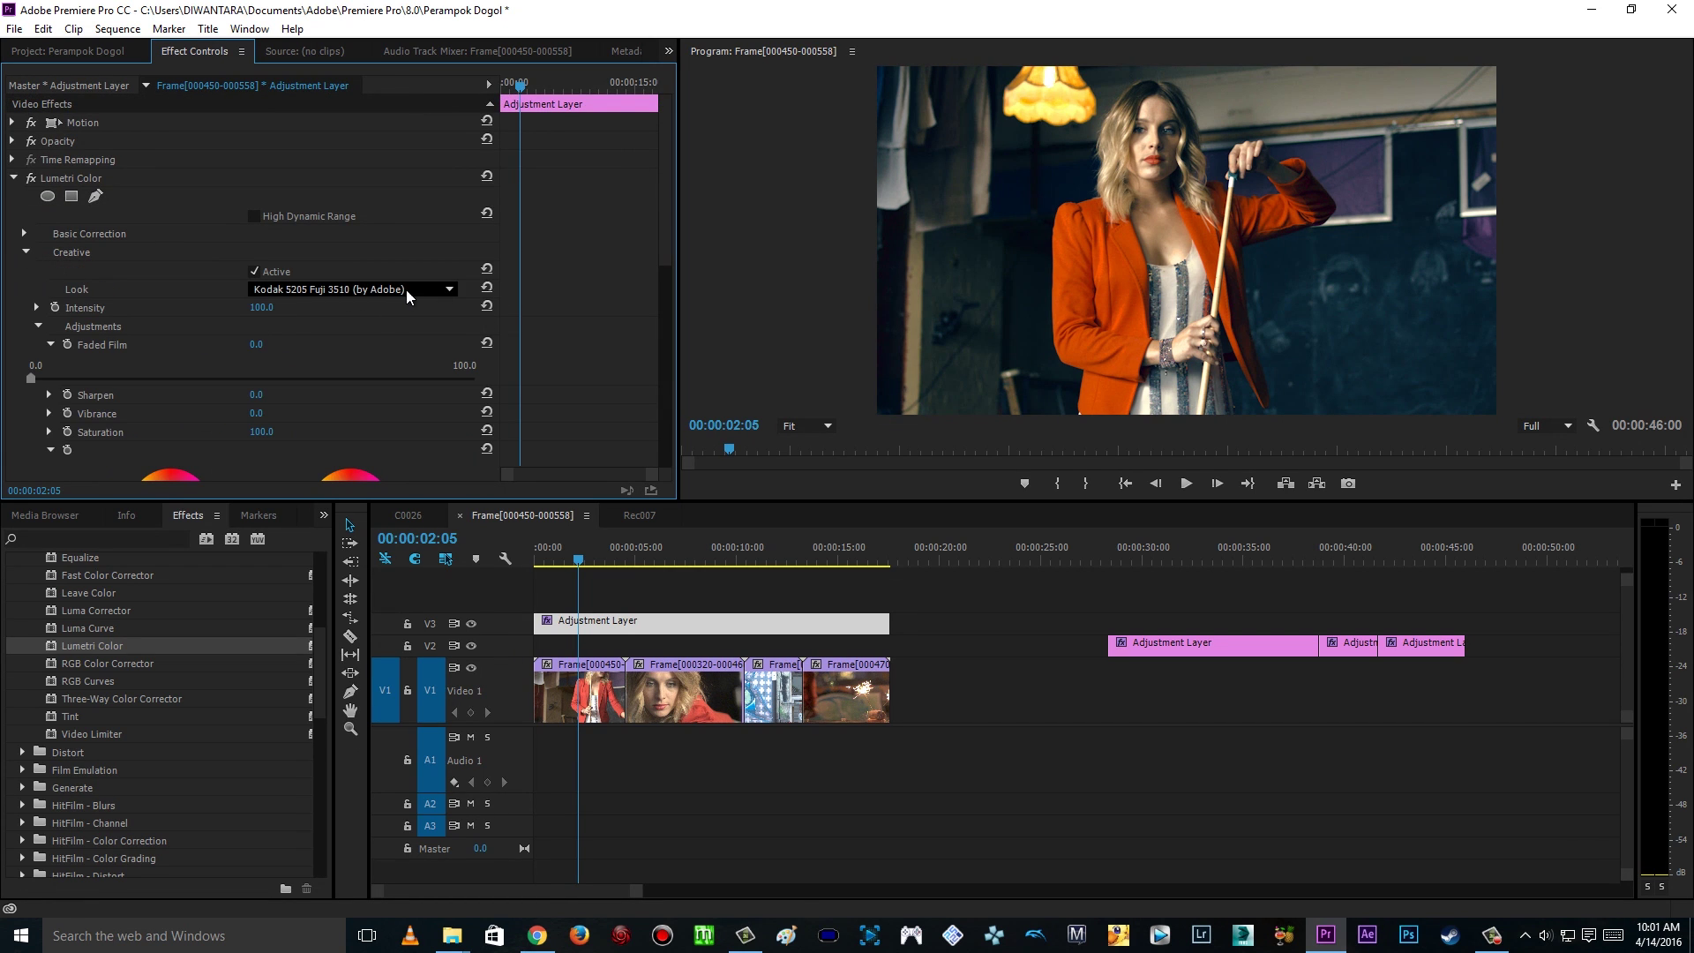
click(404, 289)
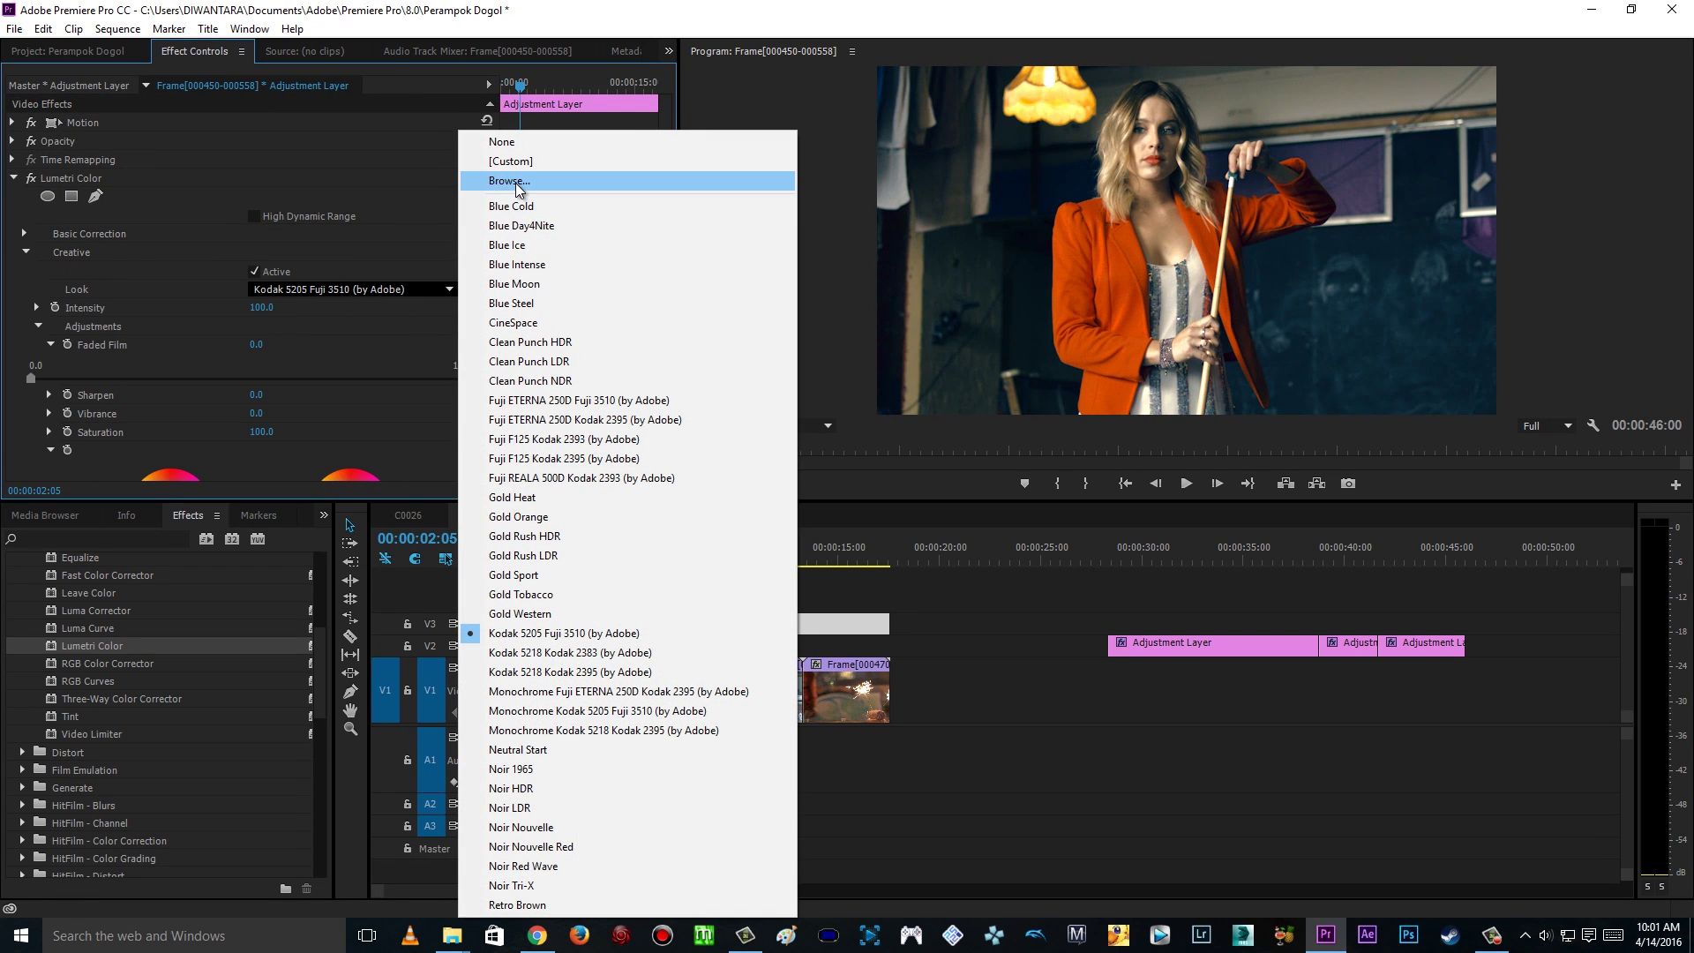
click(523, 146)
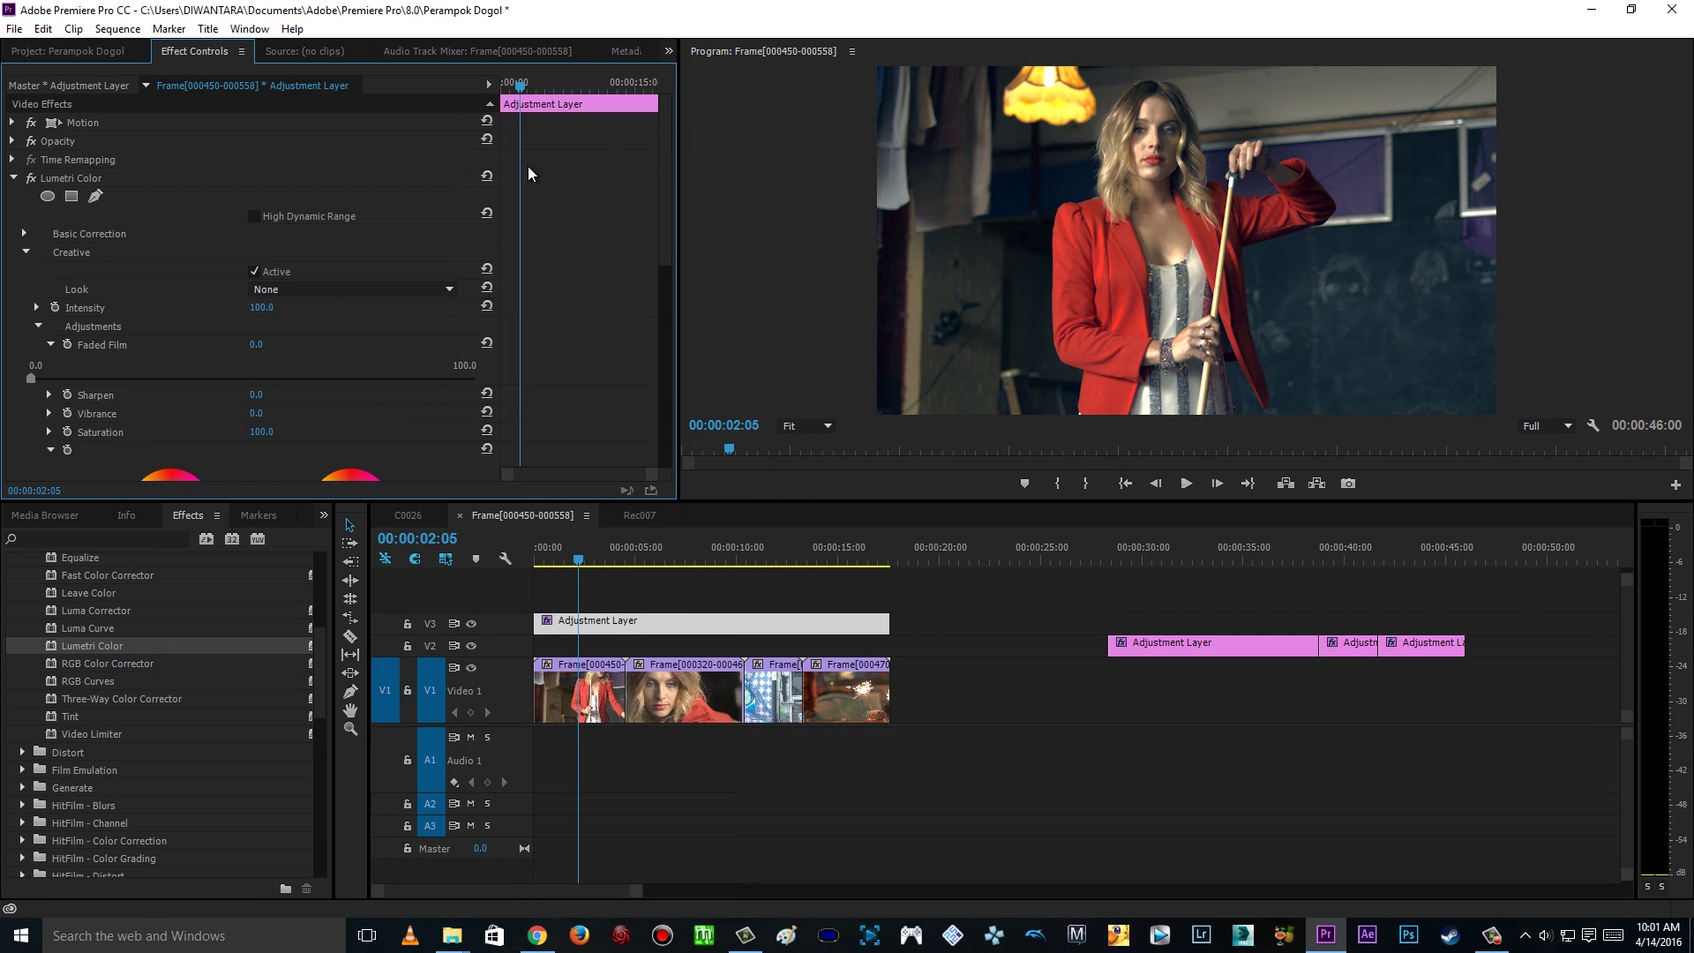
drag(669, 270, 658, 468)
drag(134, 373, 151, 377)
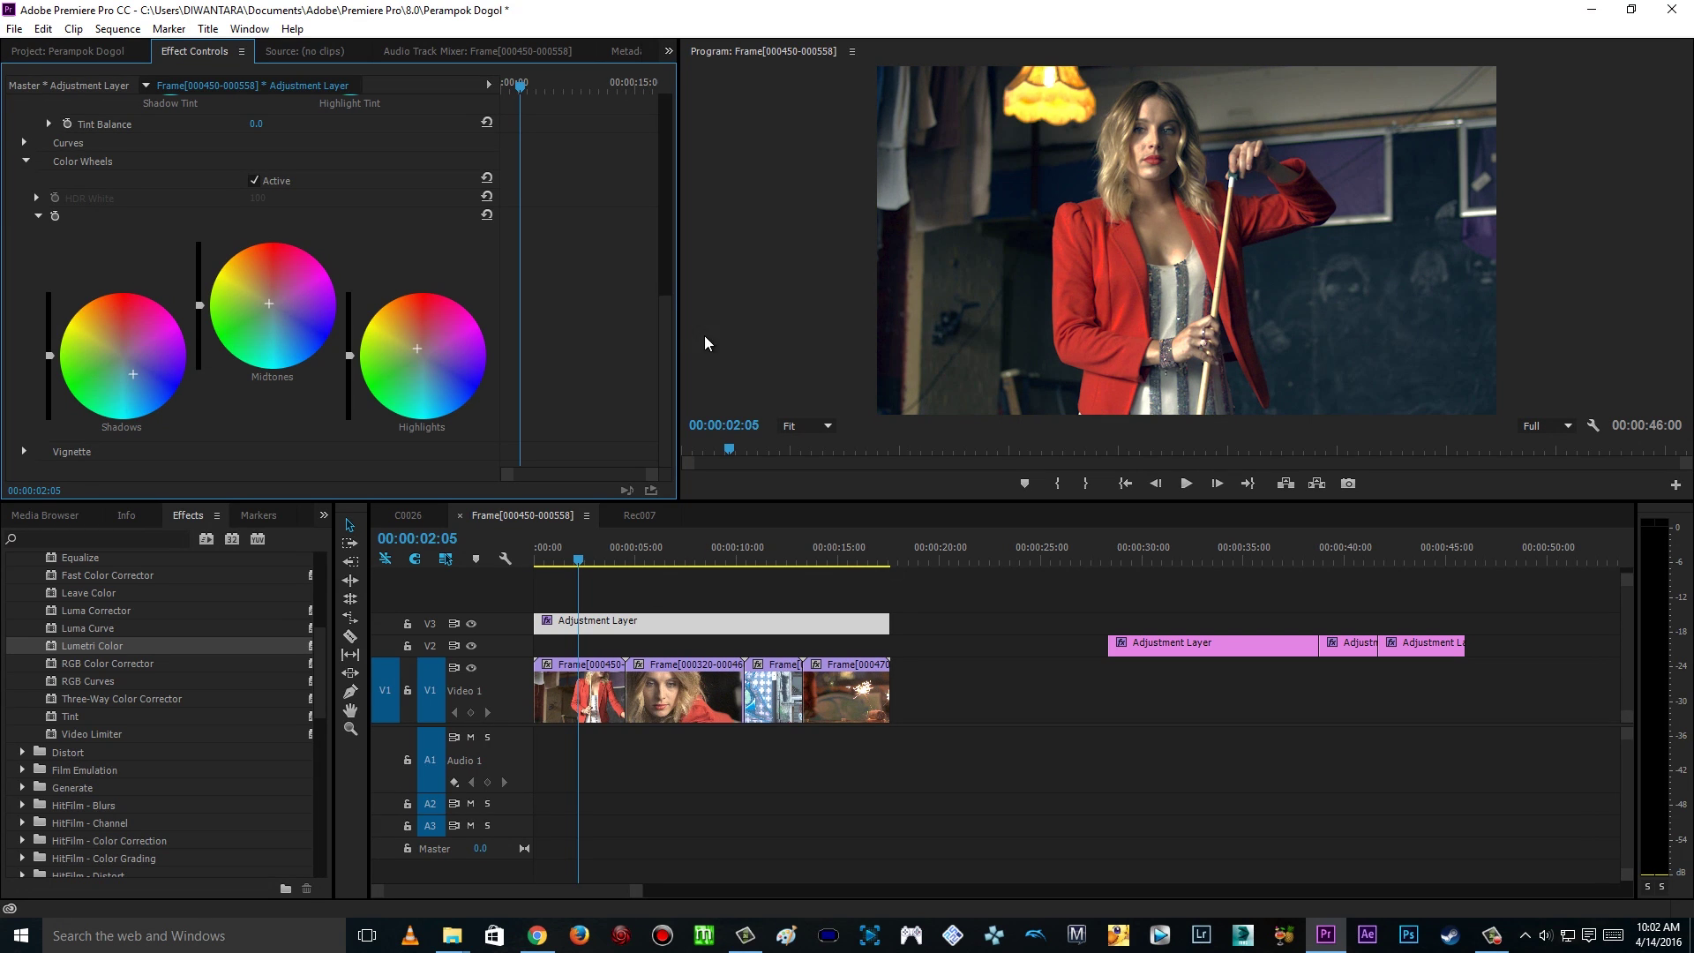
drag(669, 327, 633, 150)
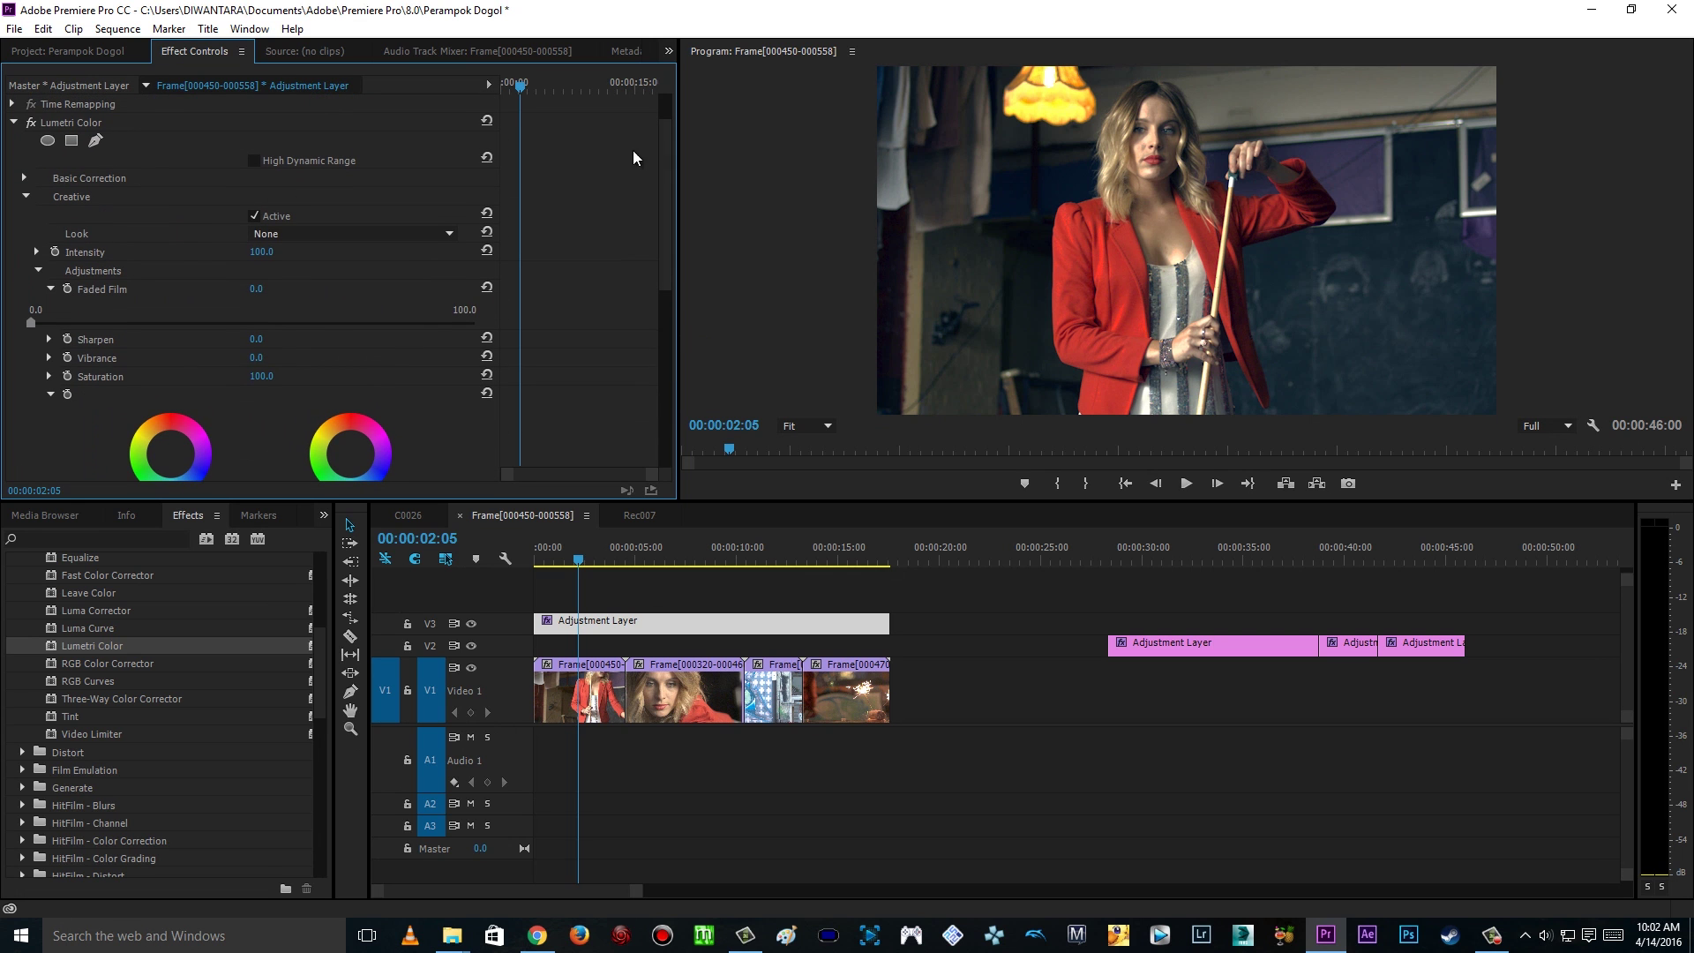
click(390, 235)
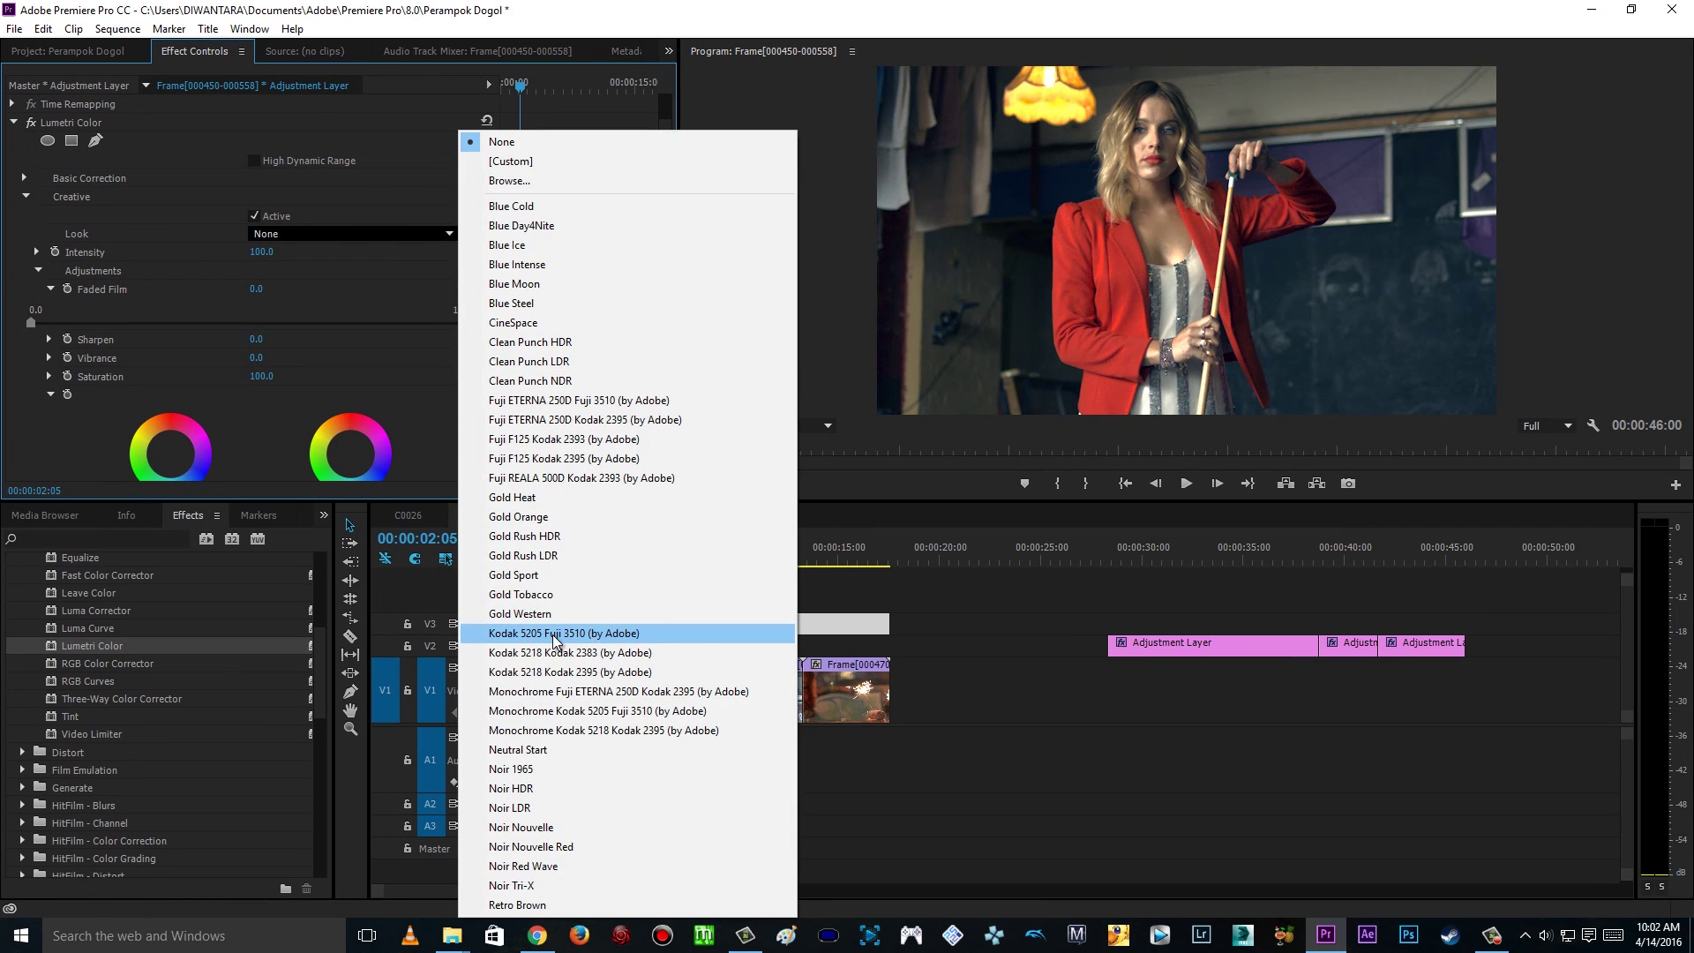
click(556, 634)
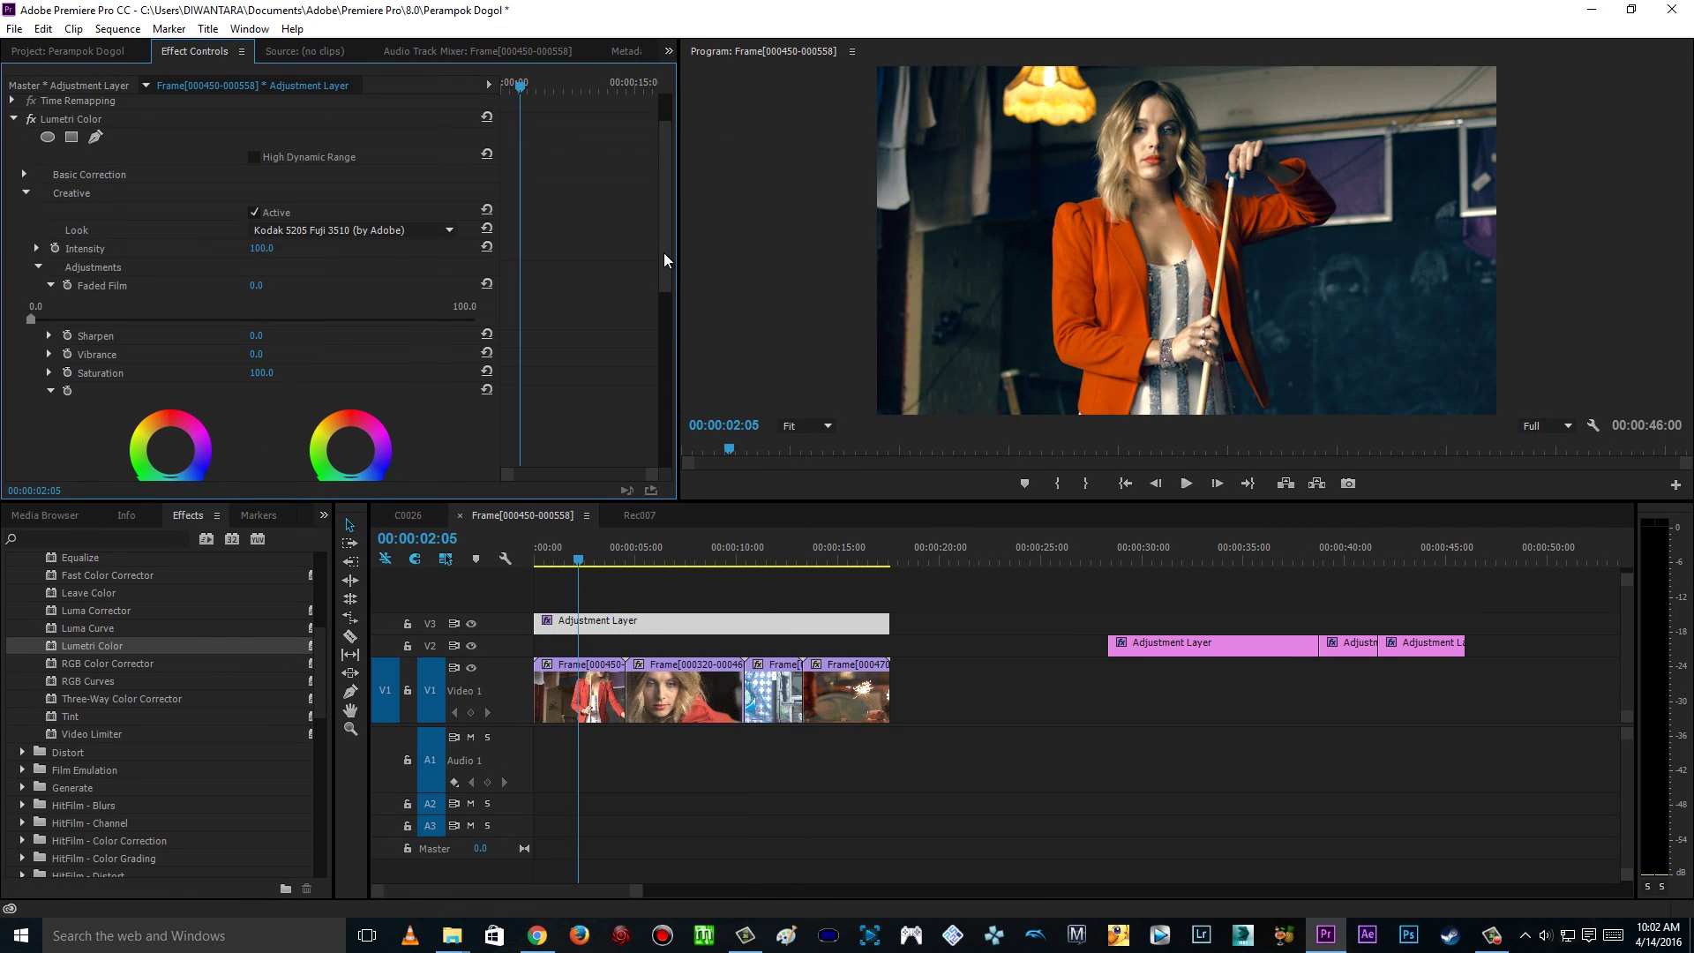
drag(663, 252, 653, 399)
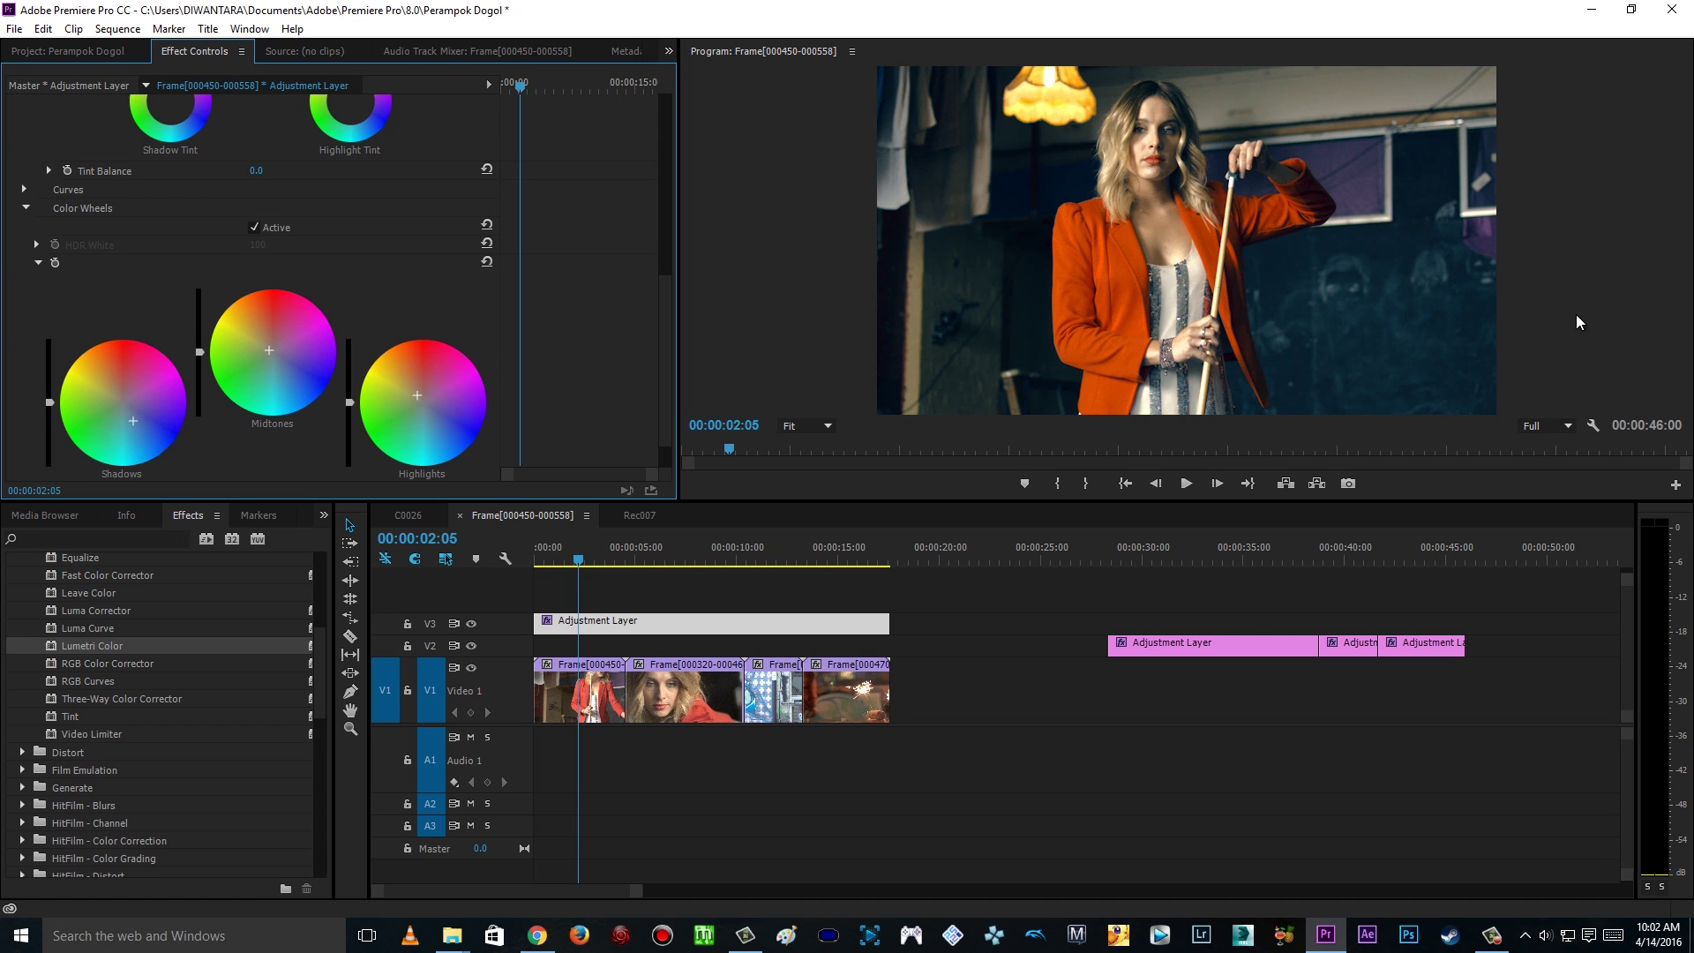
drag(671, 351, 673, 209)
Step: Split the V3 adjustment layer at 00:00:10:13, near the start of the third clip
drag(569, 561, 724, 567)
click(734, 563)
drag(743, 561, 775, 563)
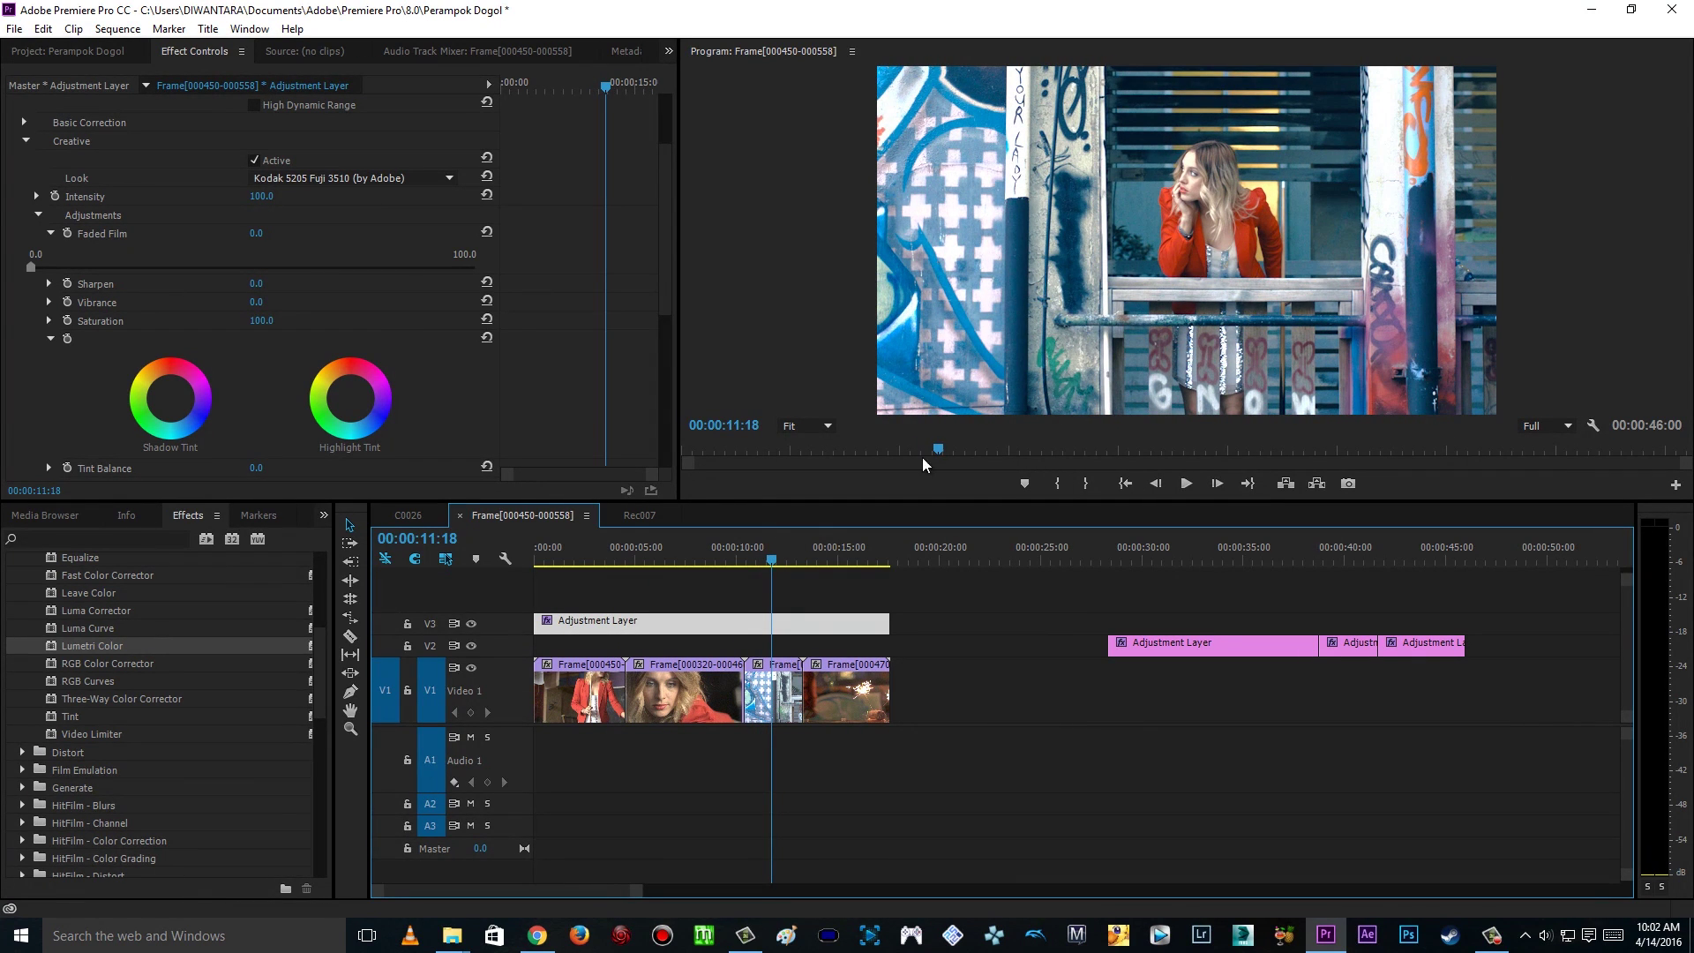
mouse_move(750, 563)
mouse_down()
mouse_move(584, 565)
mouse_move(749, 564)
mouse_up()
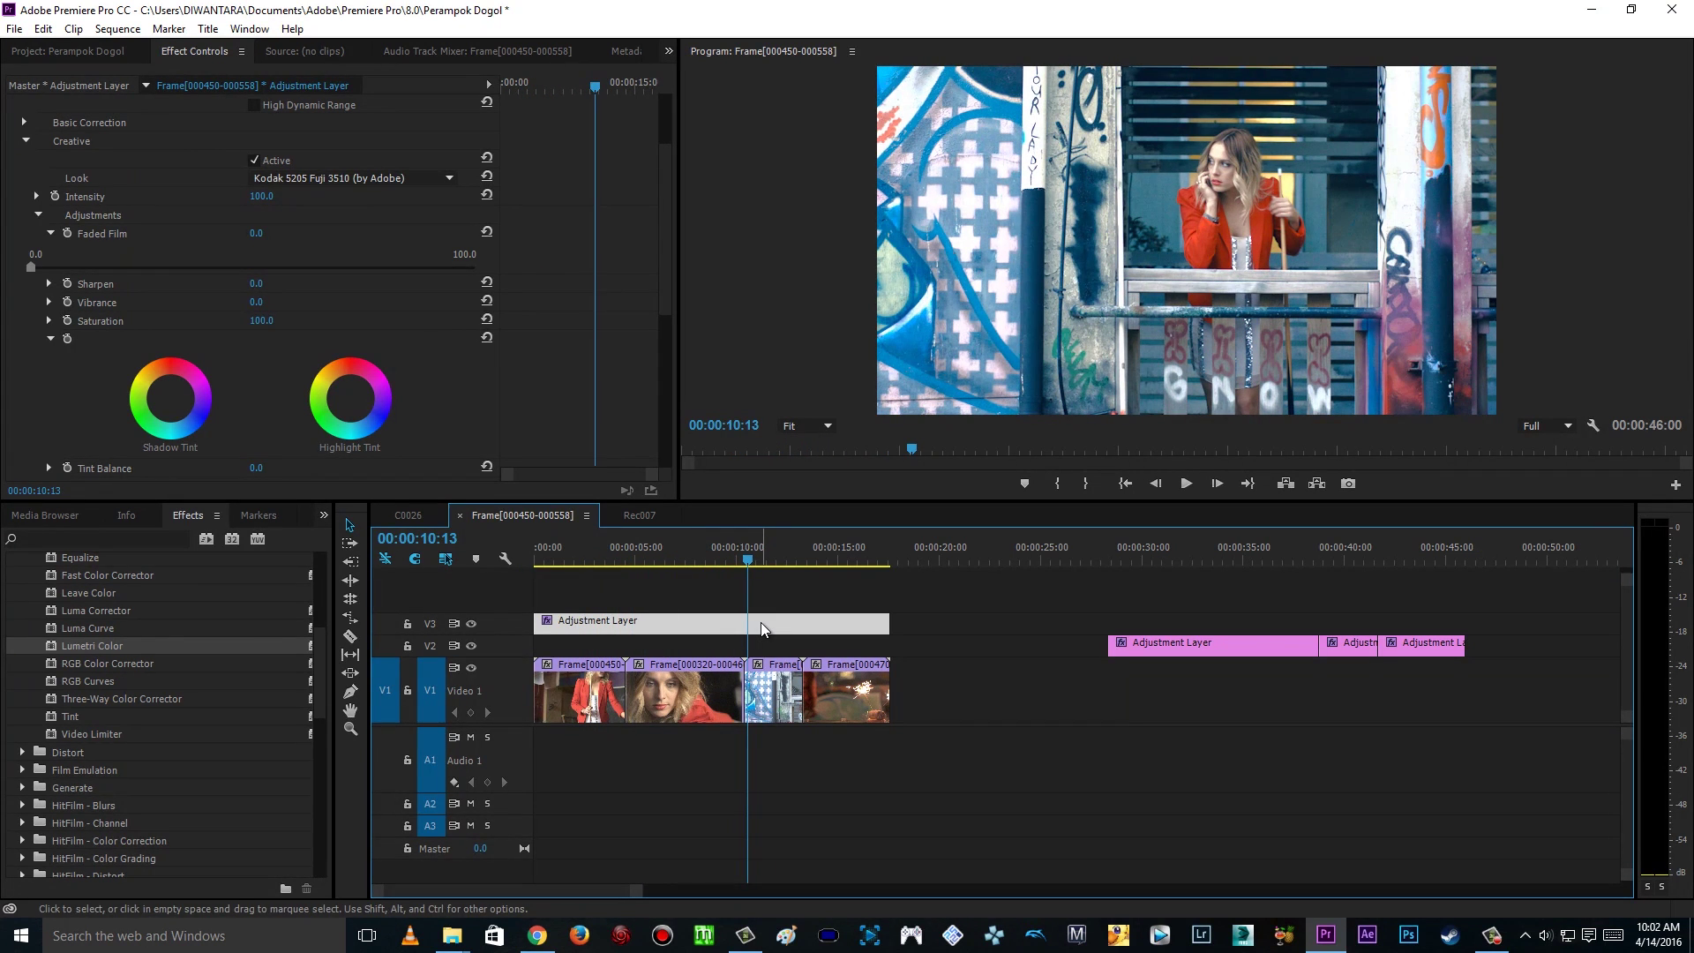
key(ctrl+k)
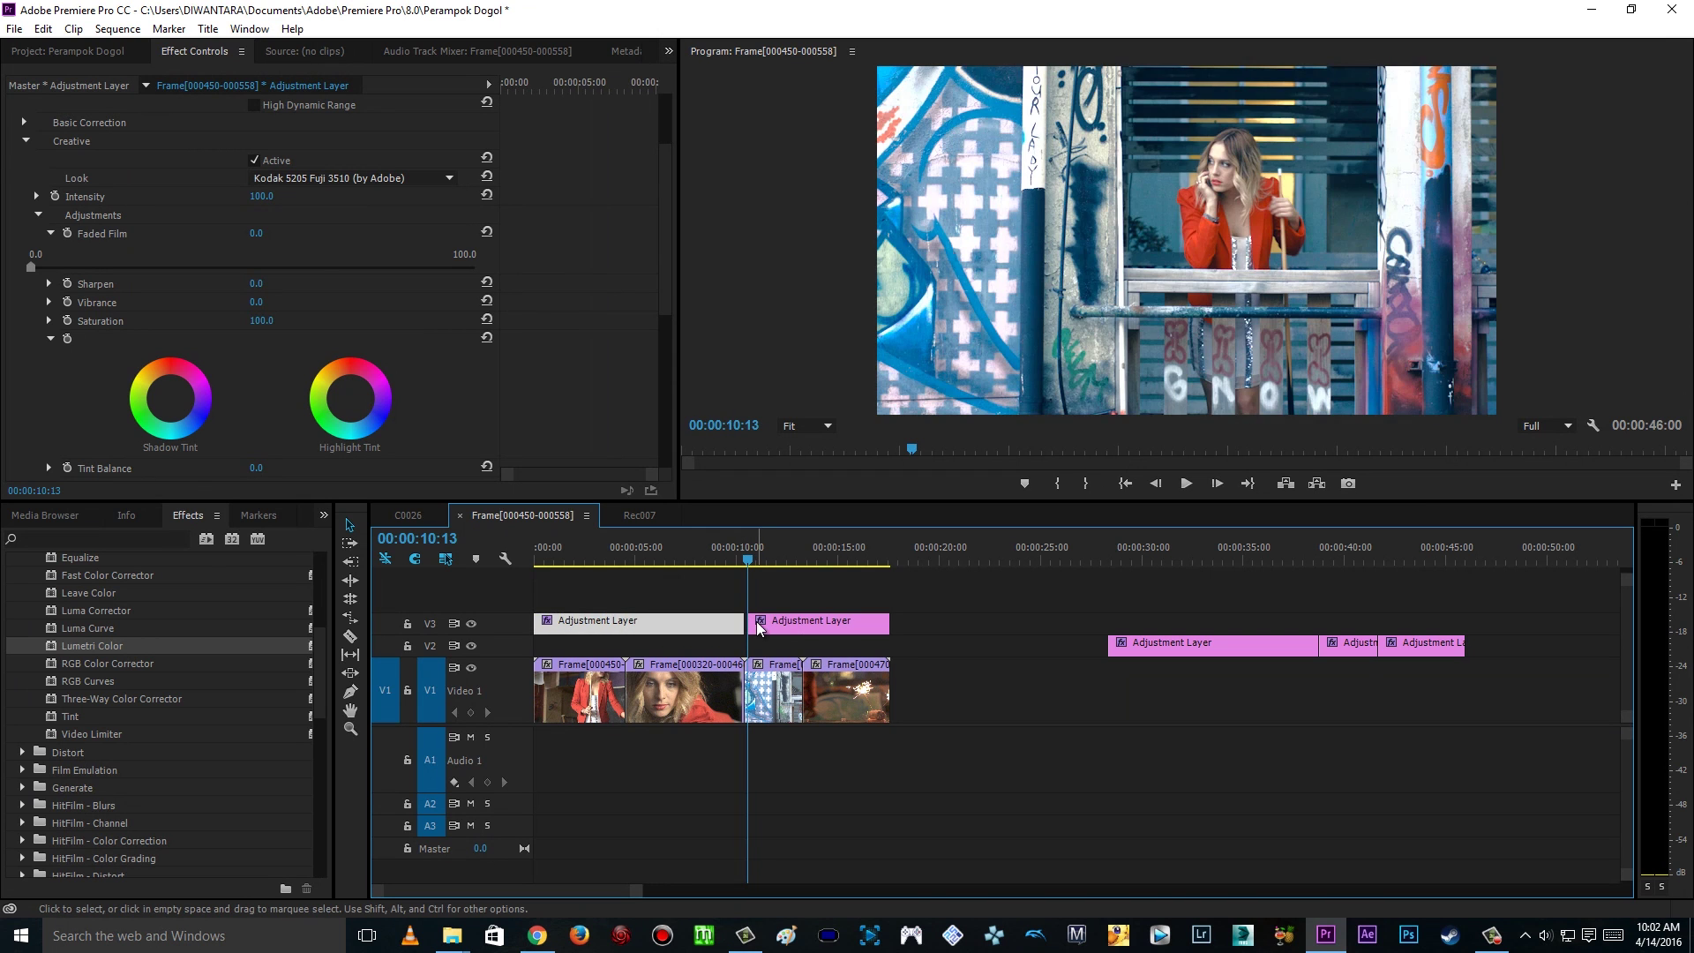
Step: Preview the third clip at 00:00:11:11 and select the second adjustment layer segment on V3
click(757, 625)
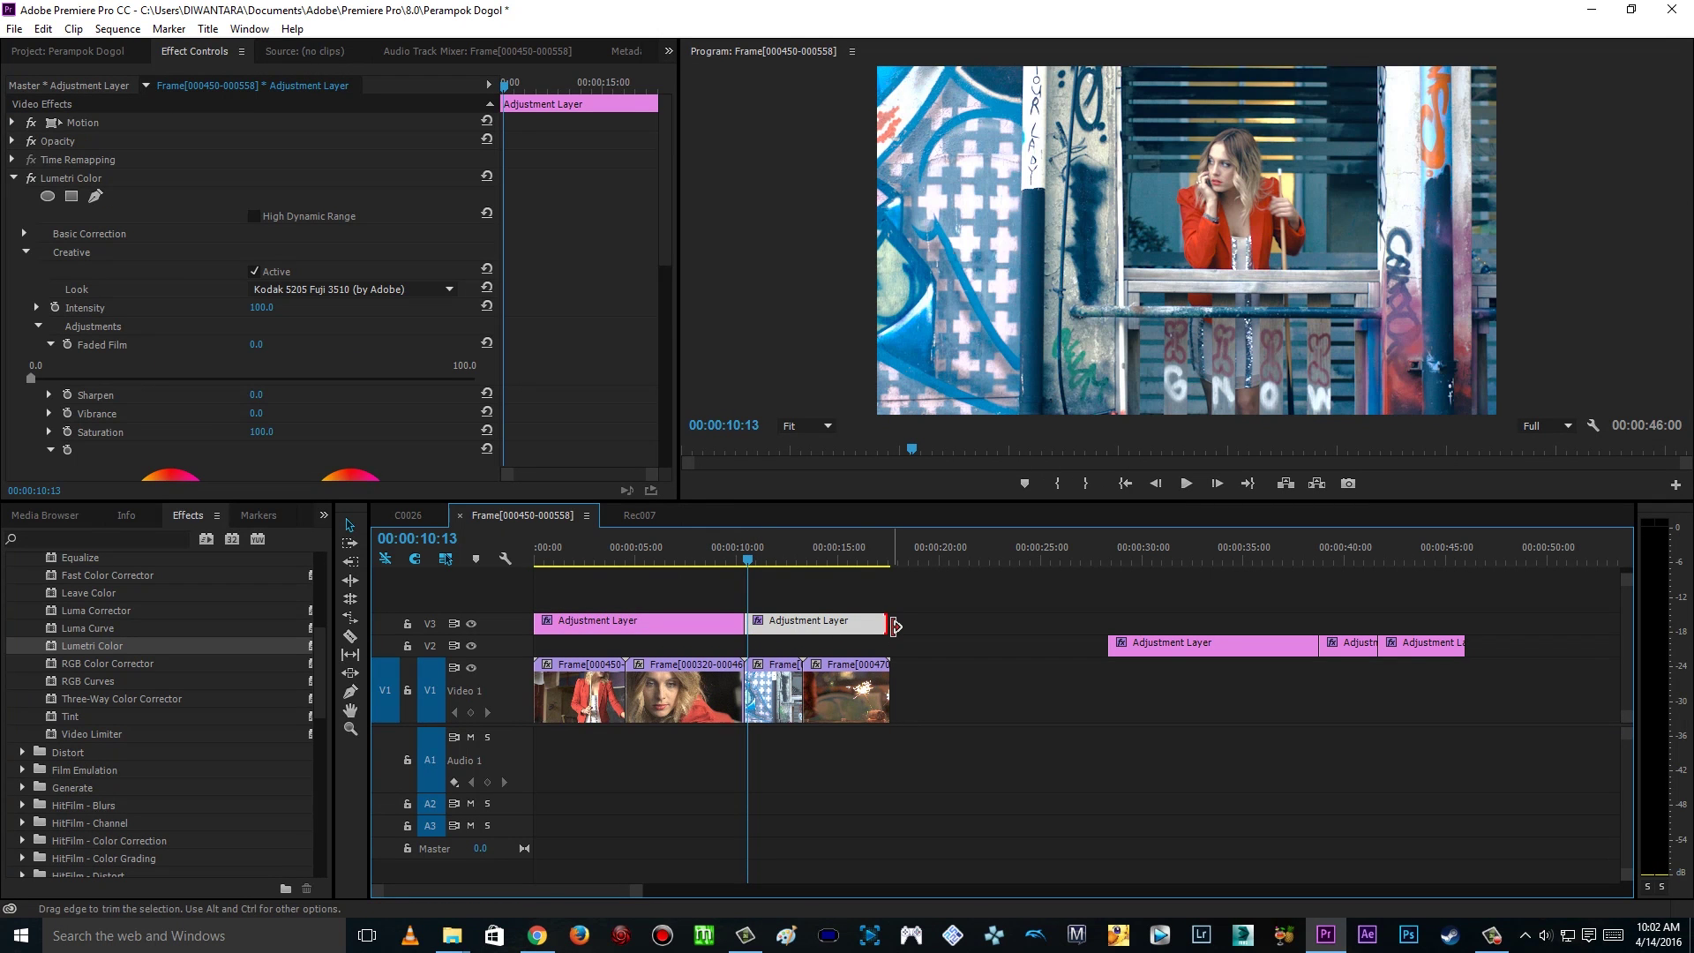
click(743, 563)
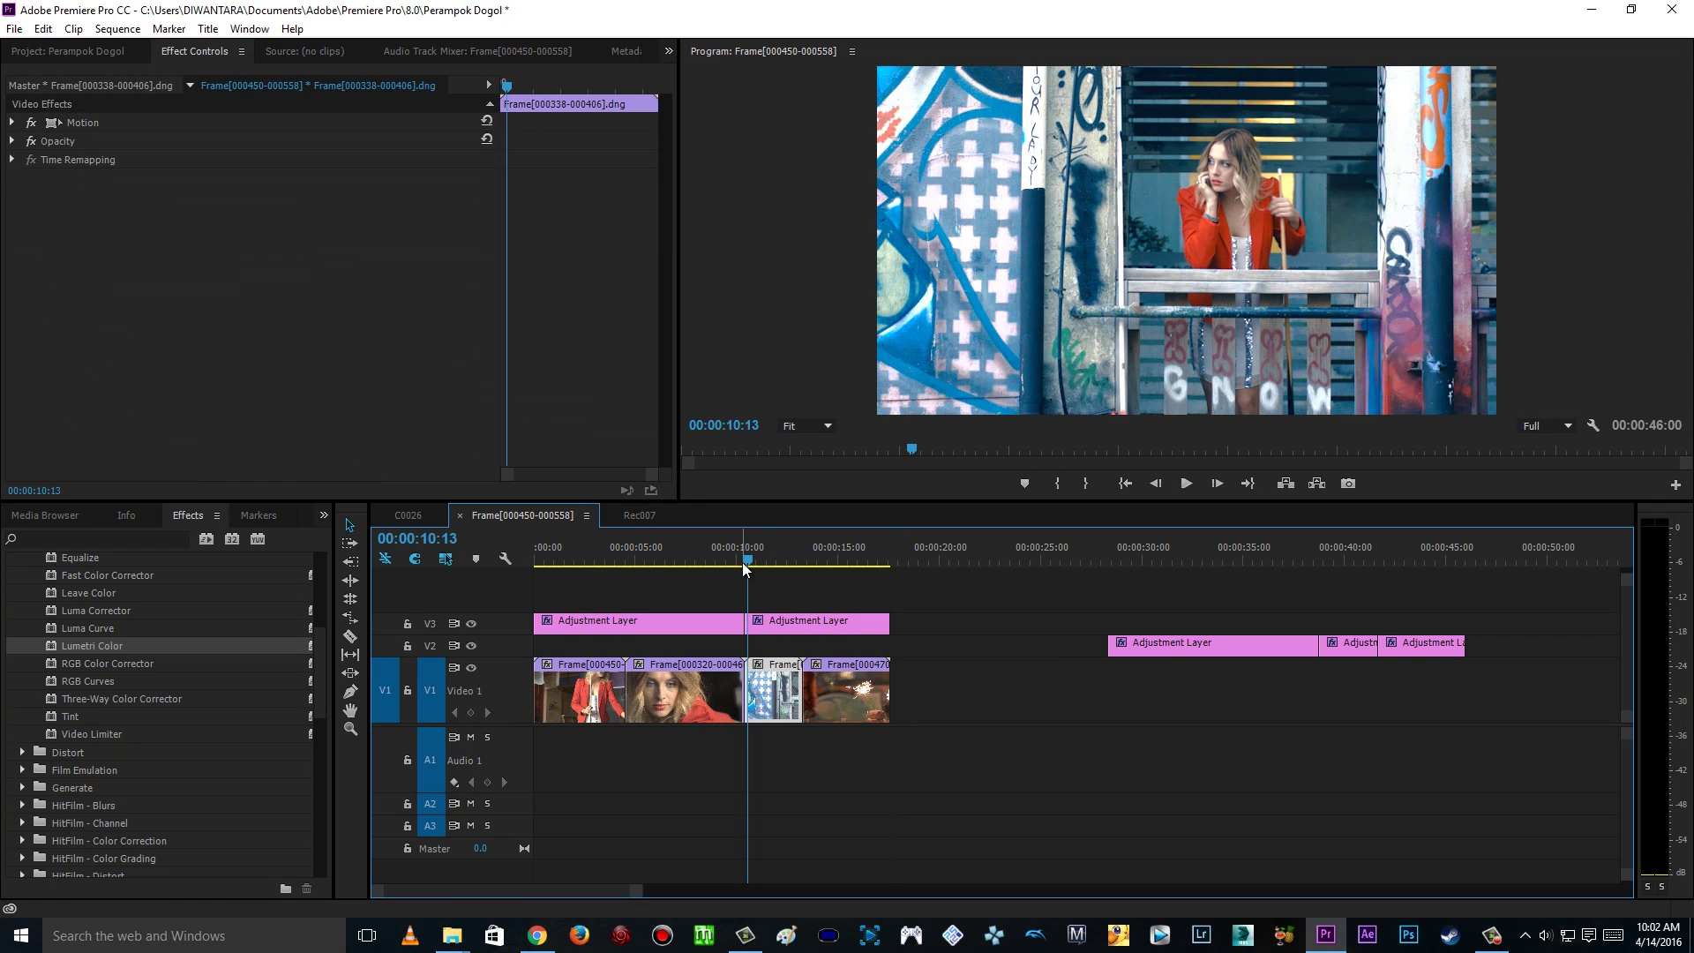
drag(743, 563, 766, 559)
click(793, 624)
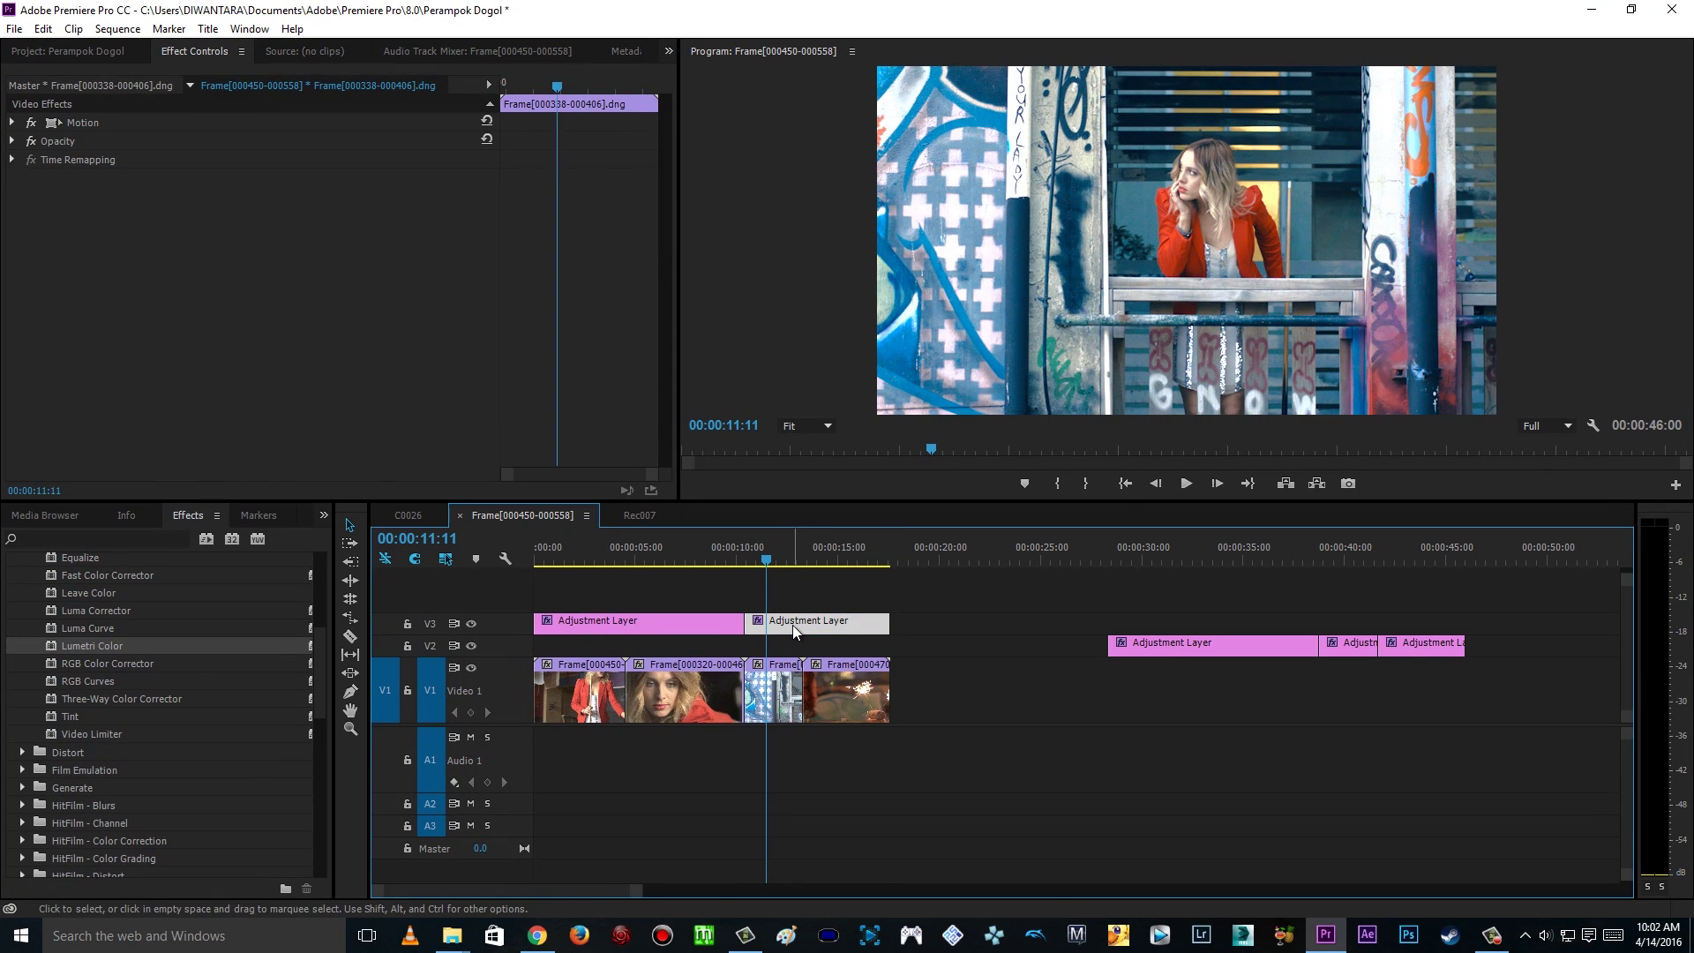
Step: Lower the Whites to -9.7 in the Lumetri Color tone settings of the second V3 adjustment layer segment
click(22, 226)
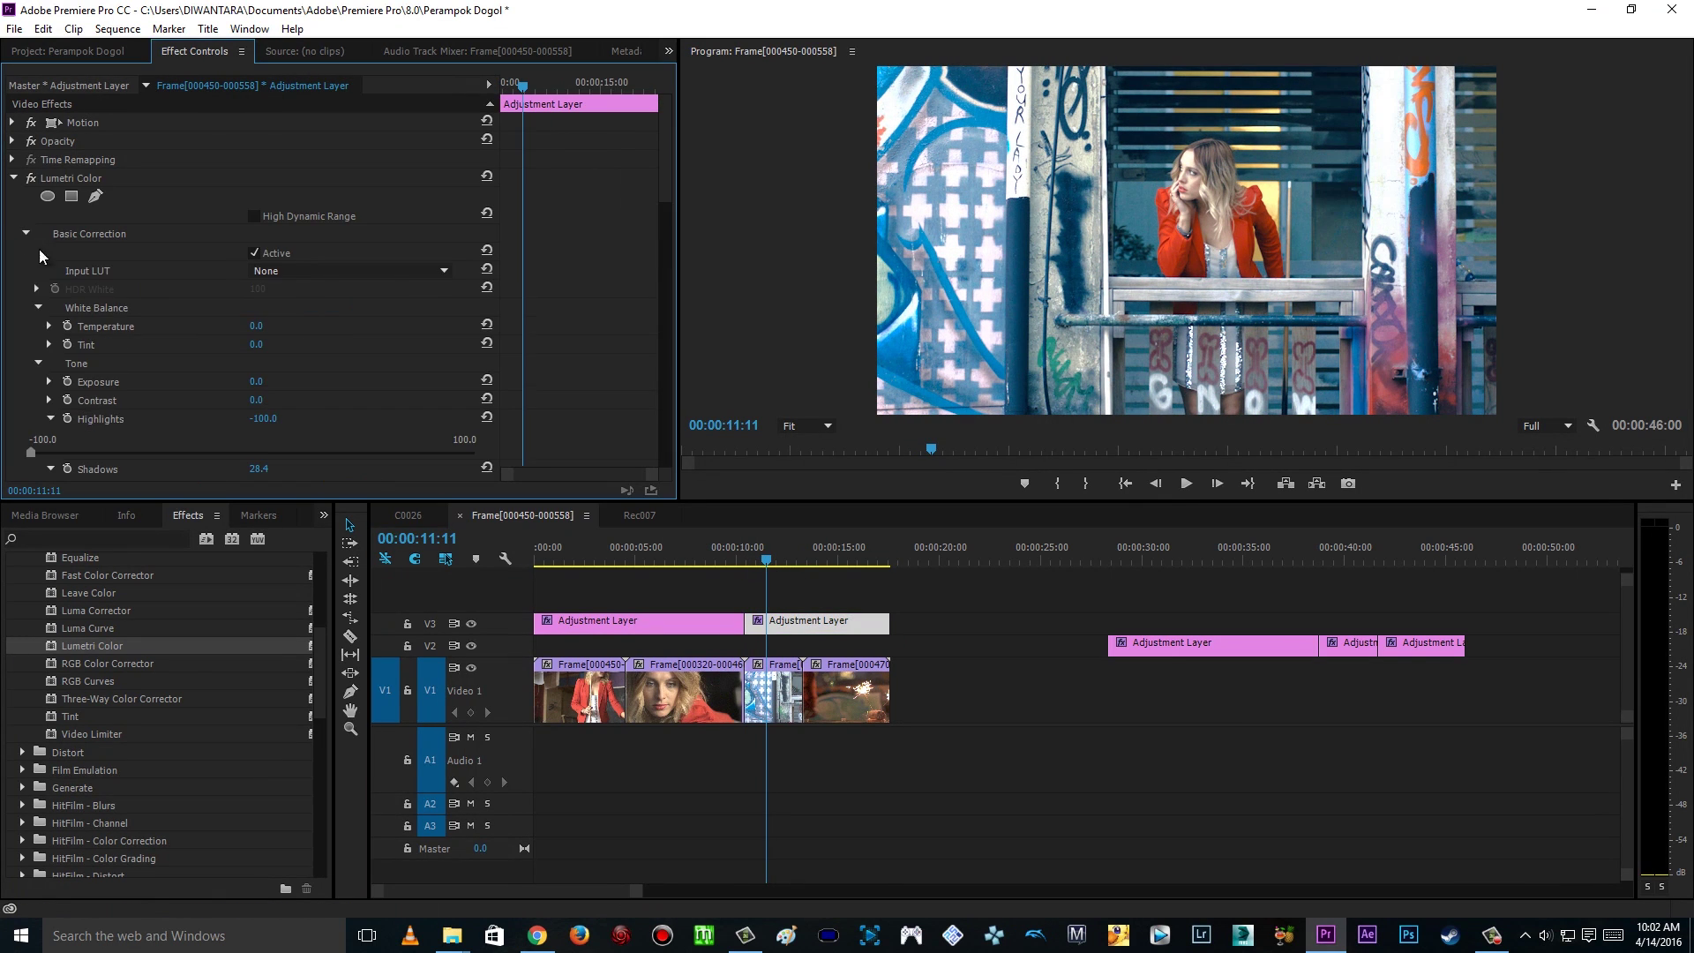
click(785, 623)
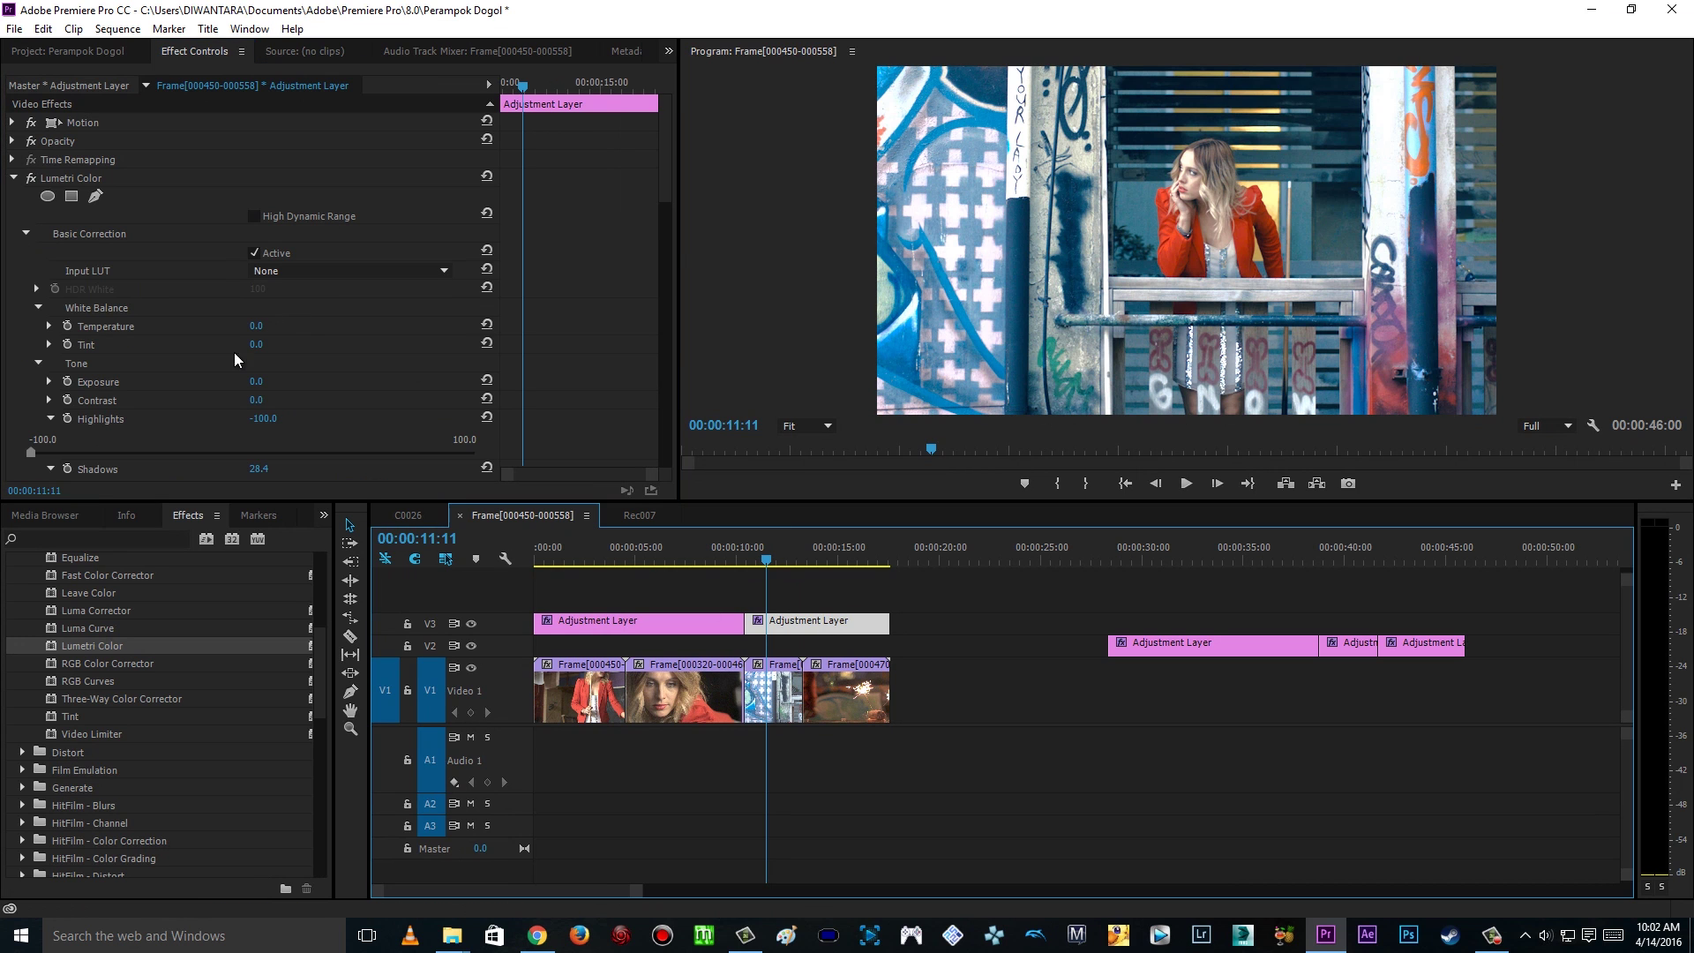
drag(665, 176, 664, 278)
drag(291, 210, 253, 209)
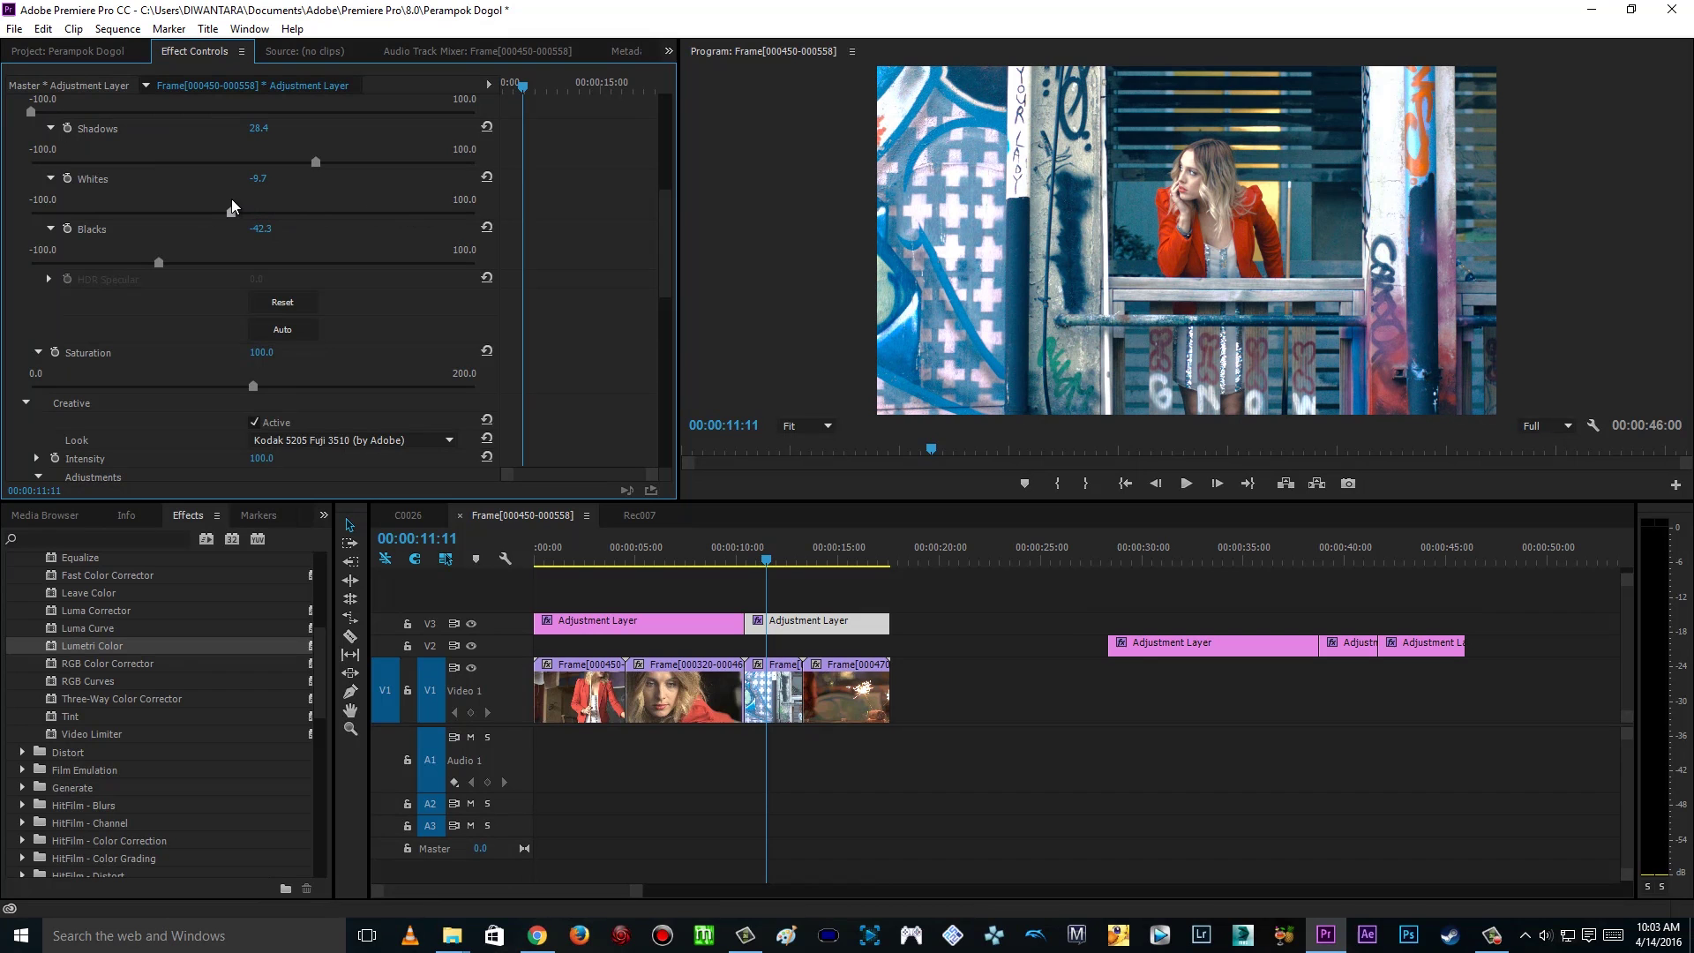
Step: Preview the third clip at 00:00:12:15 and compare it with and without the V3 adjustment layers
click(780, 563)
drag(782, 566, 789, 565)
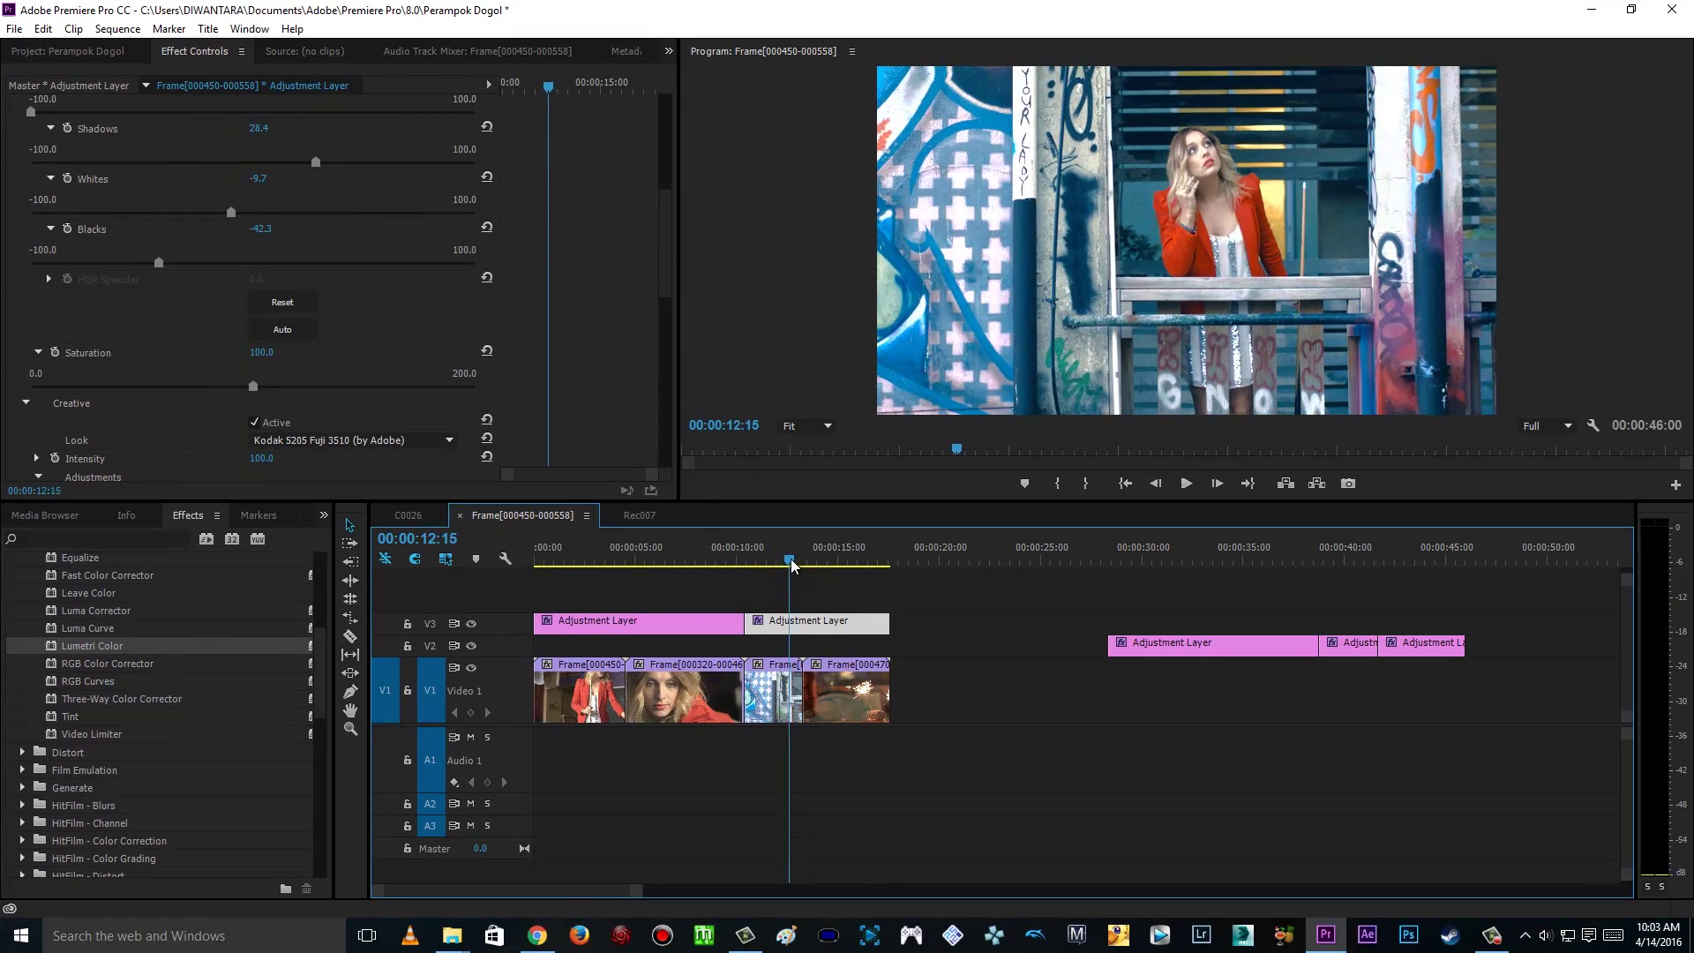
click(474, 624)
click(475, 624)
click(475, 625)
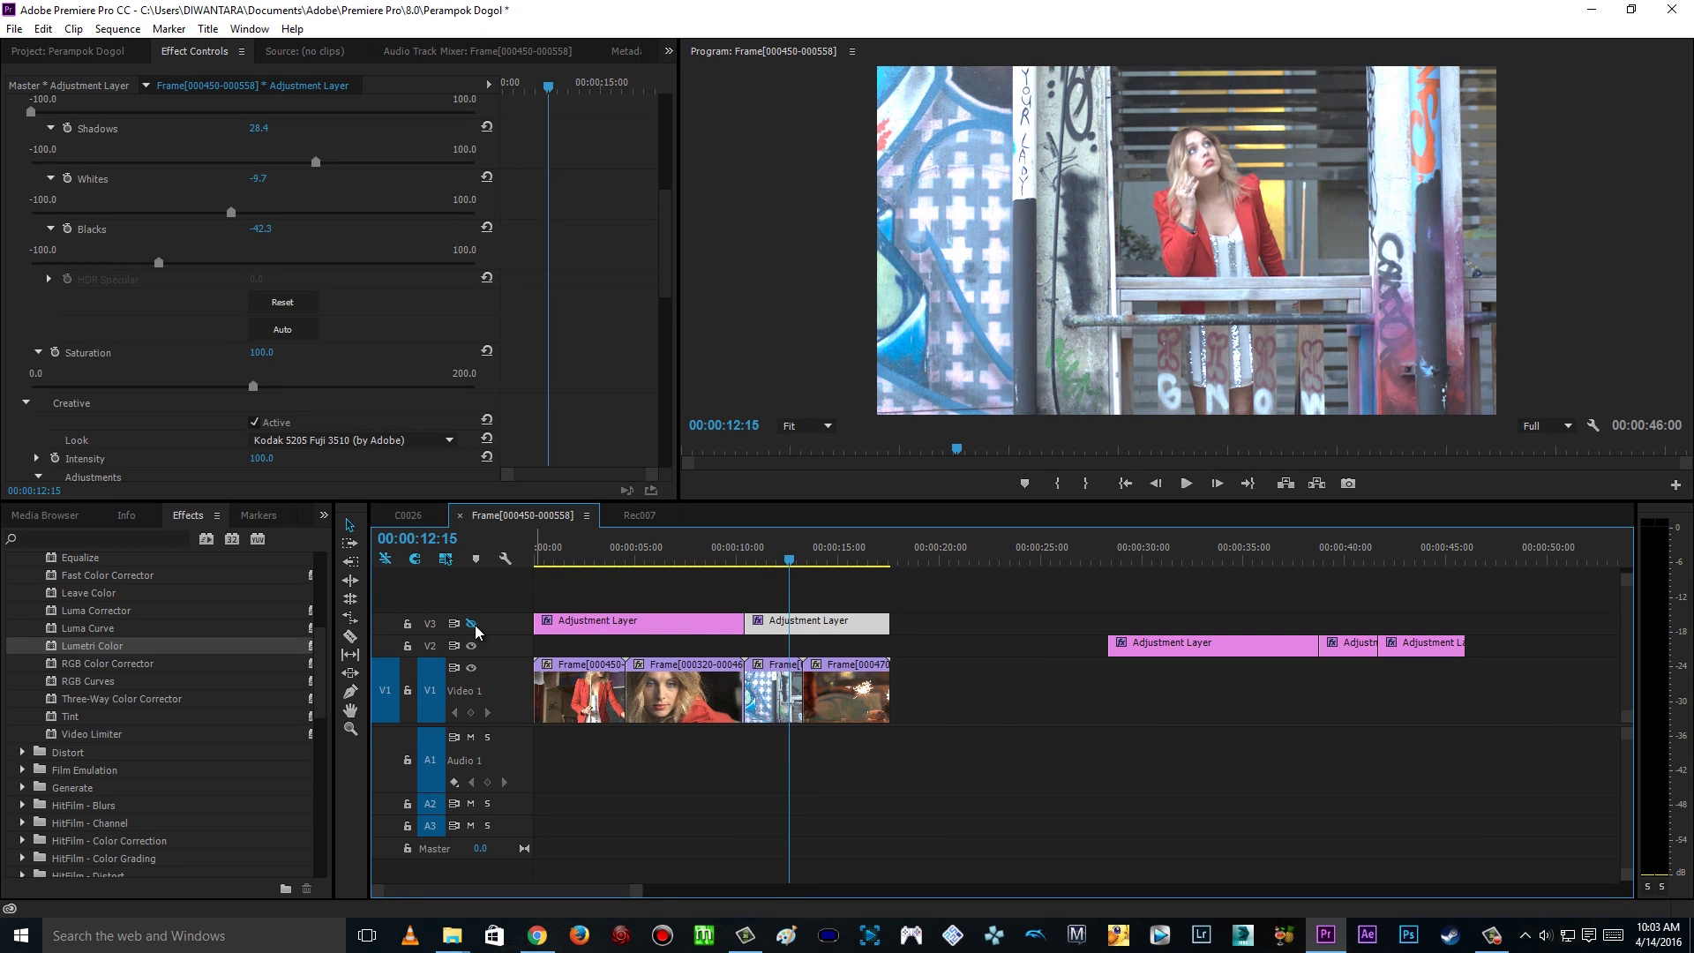
click(474, 625)
Step: Split the second V3 adjustment layer, place the cut at the start of the fourth clip, and select the new last segment
click(807, 561)
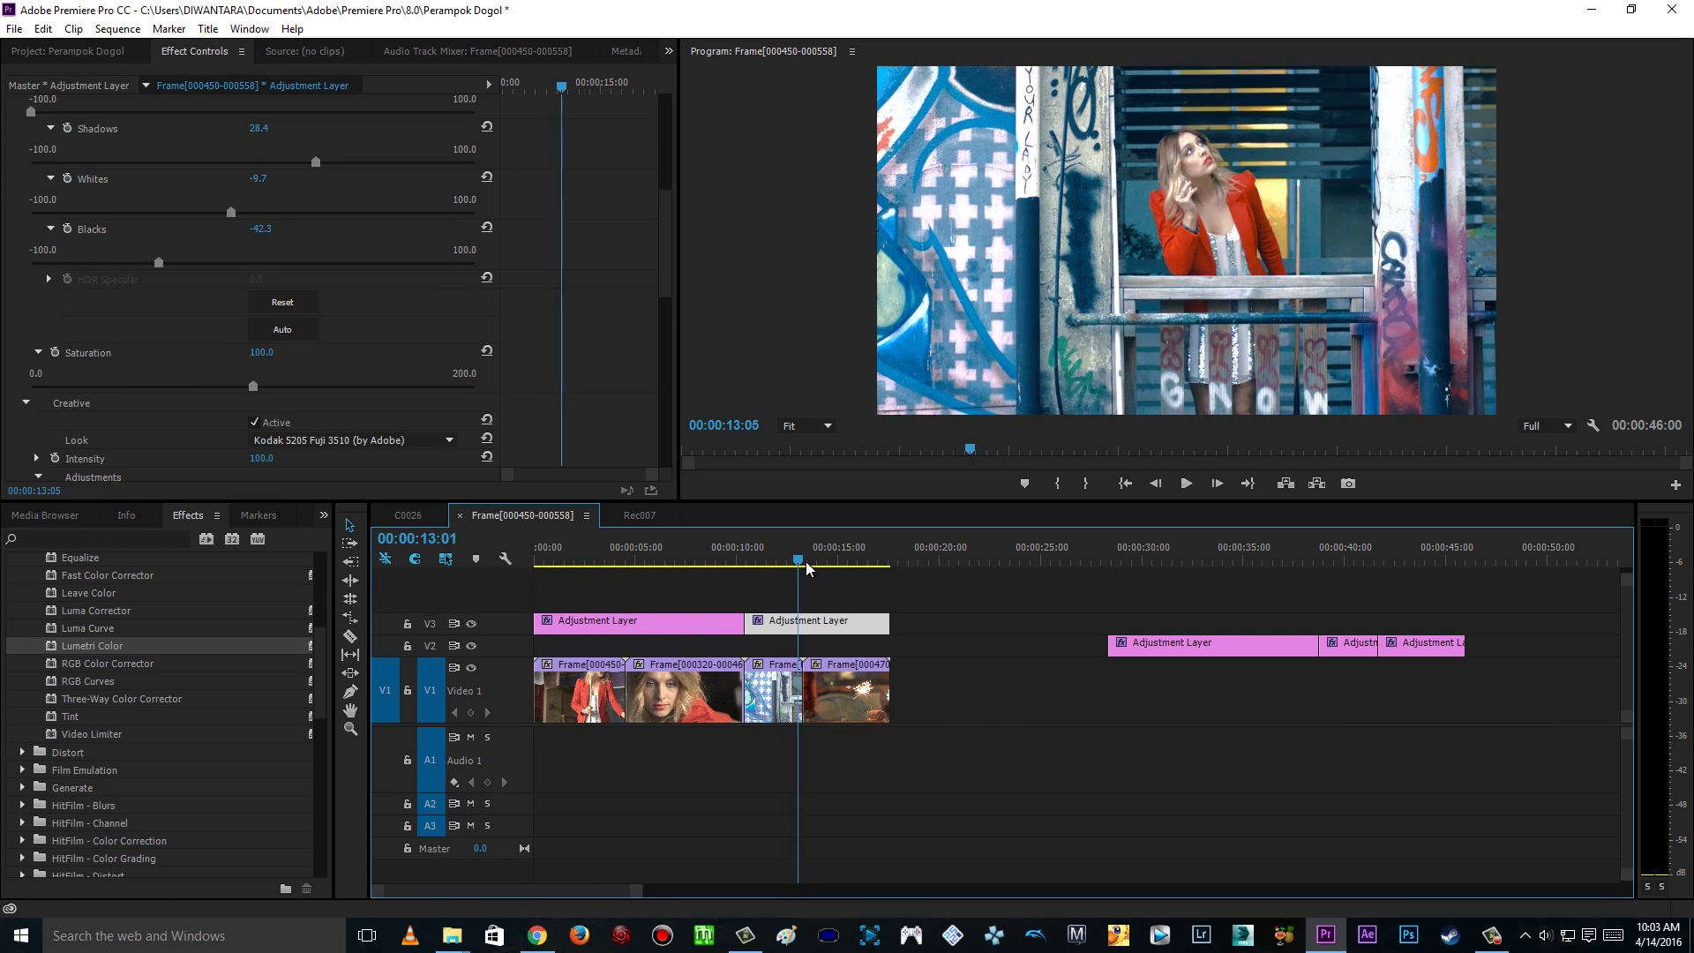
drag(812, 562, 872, 563)
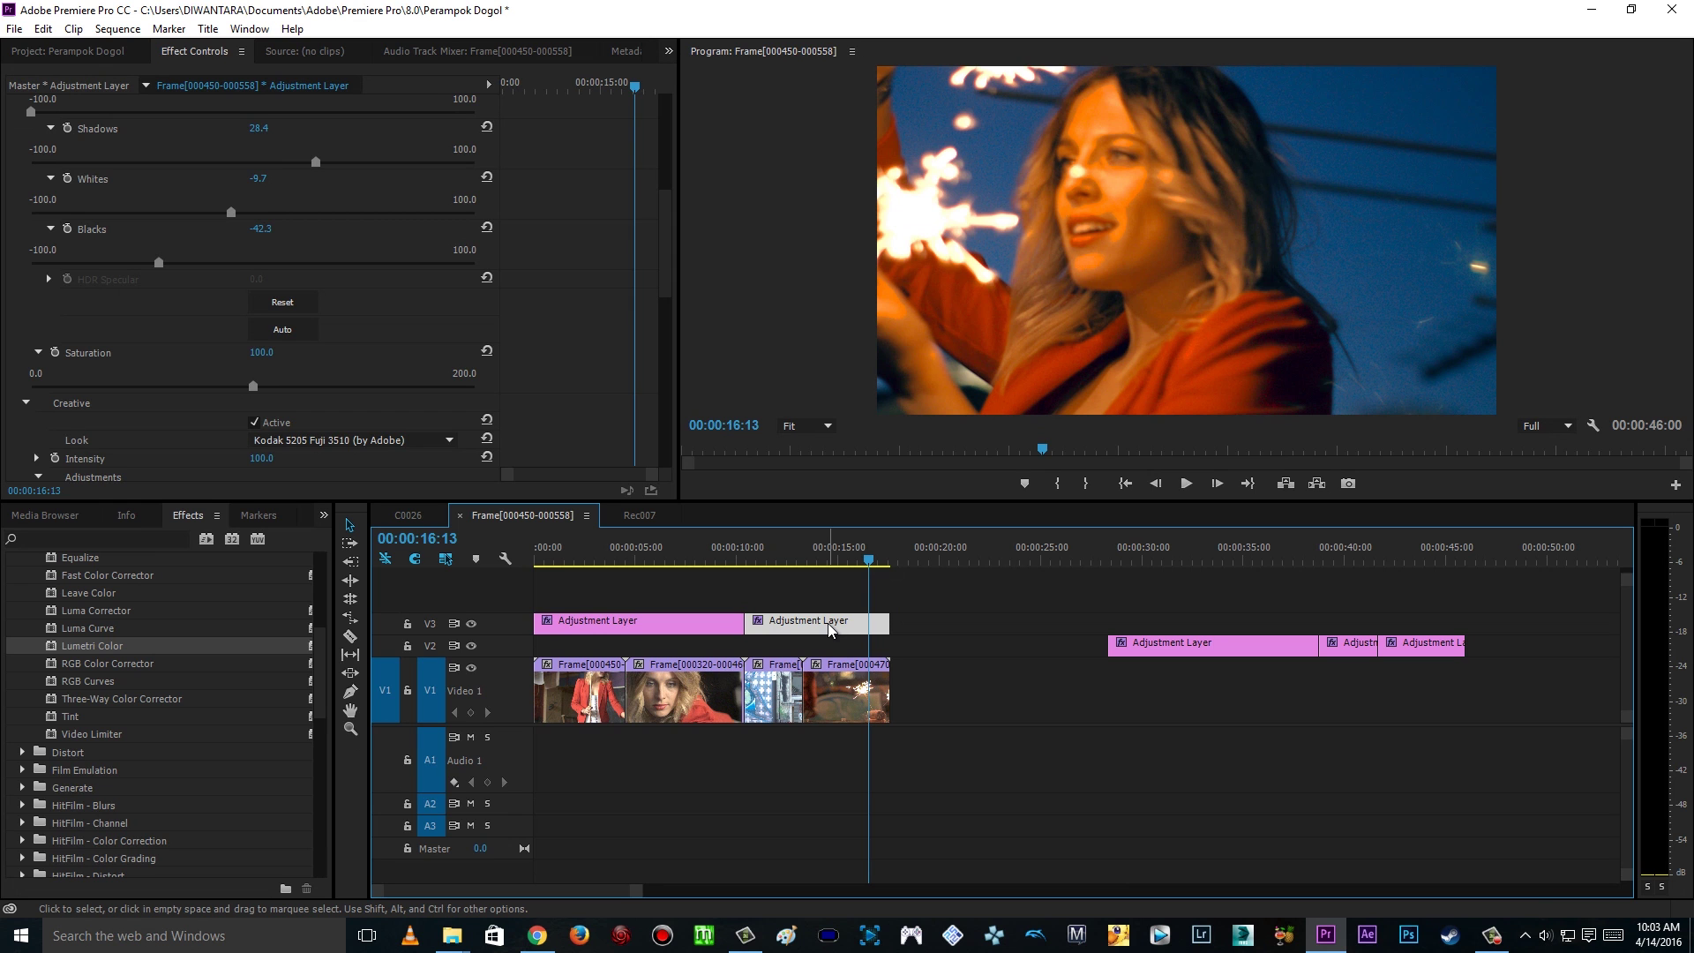
drag(830, 628, 831, 626)
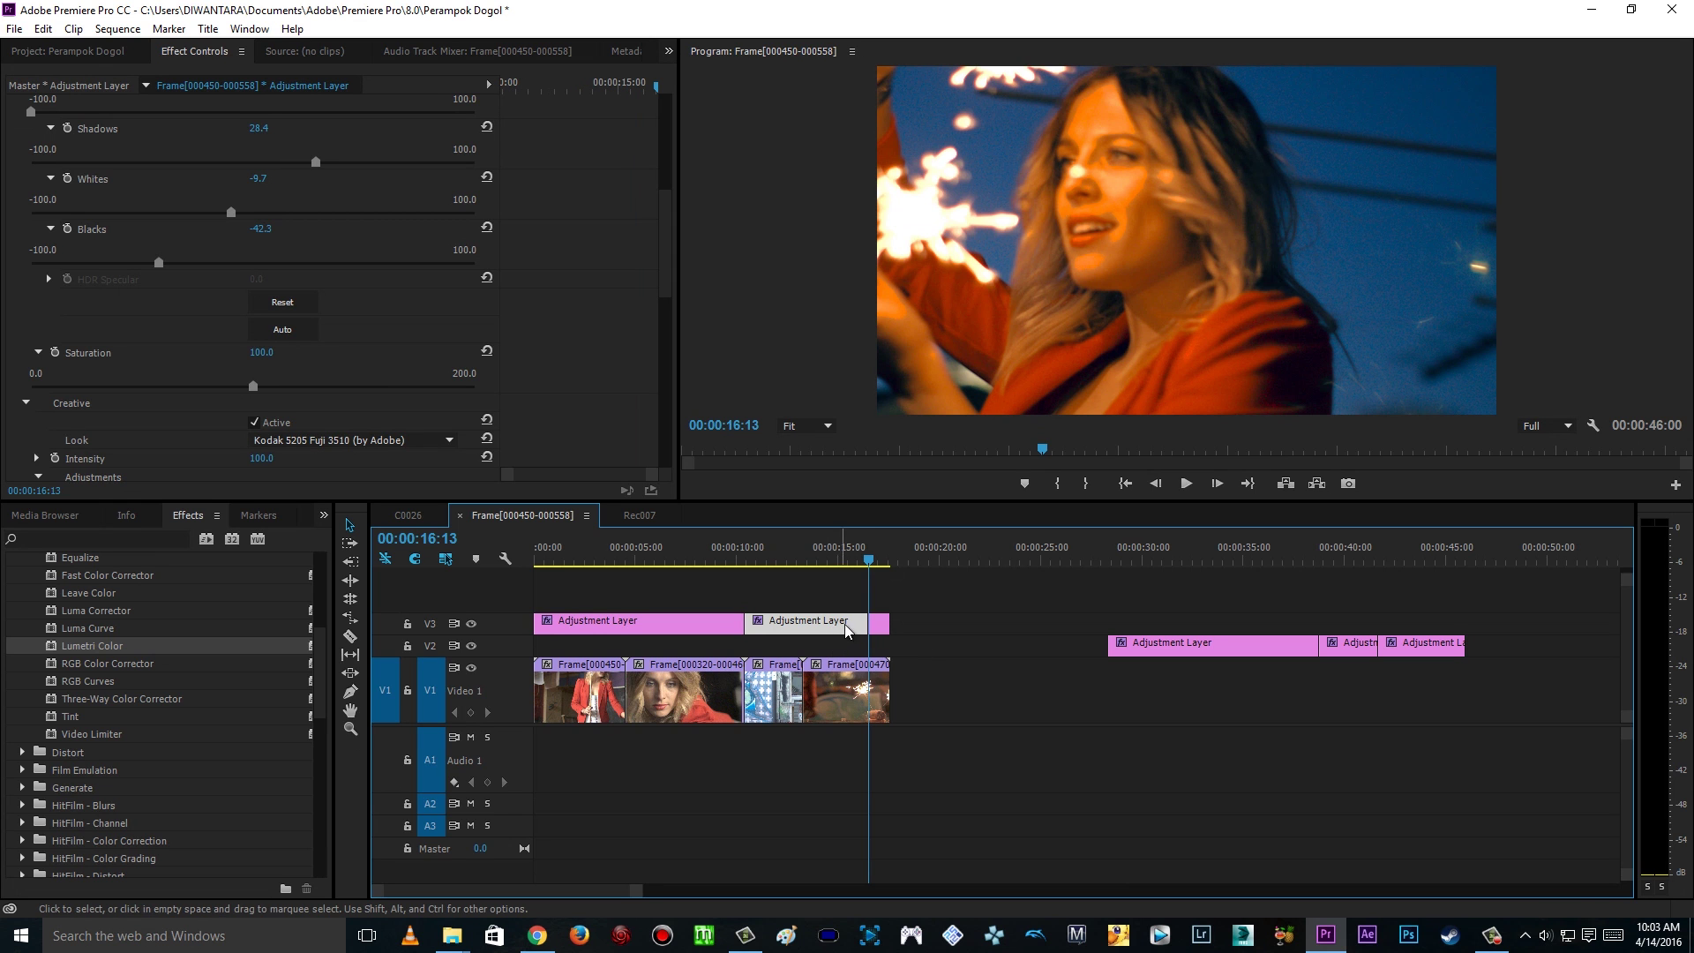
drag(747, 623, 804, 618)
click(852, 629)
click(852, 628)
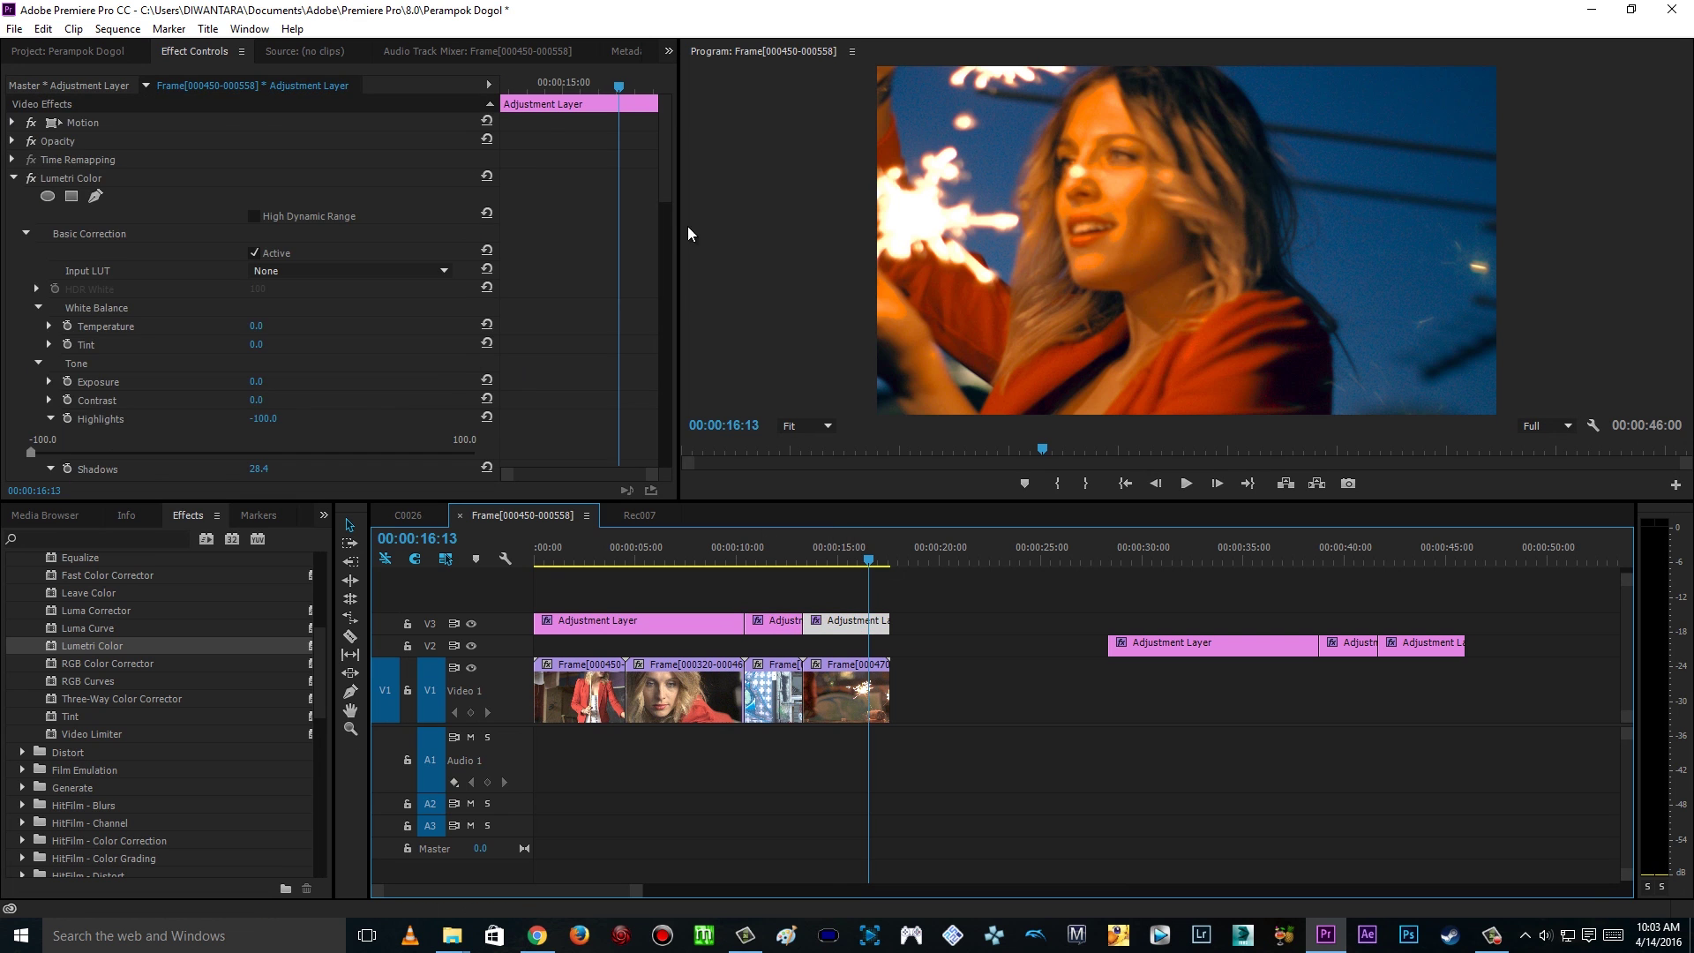
Step: Set the last adjustment layer segment's Highlights to -31.2, Whites to -2.2 and Shadows to 16.1
scroll(669, 195, down, 6)
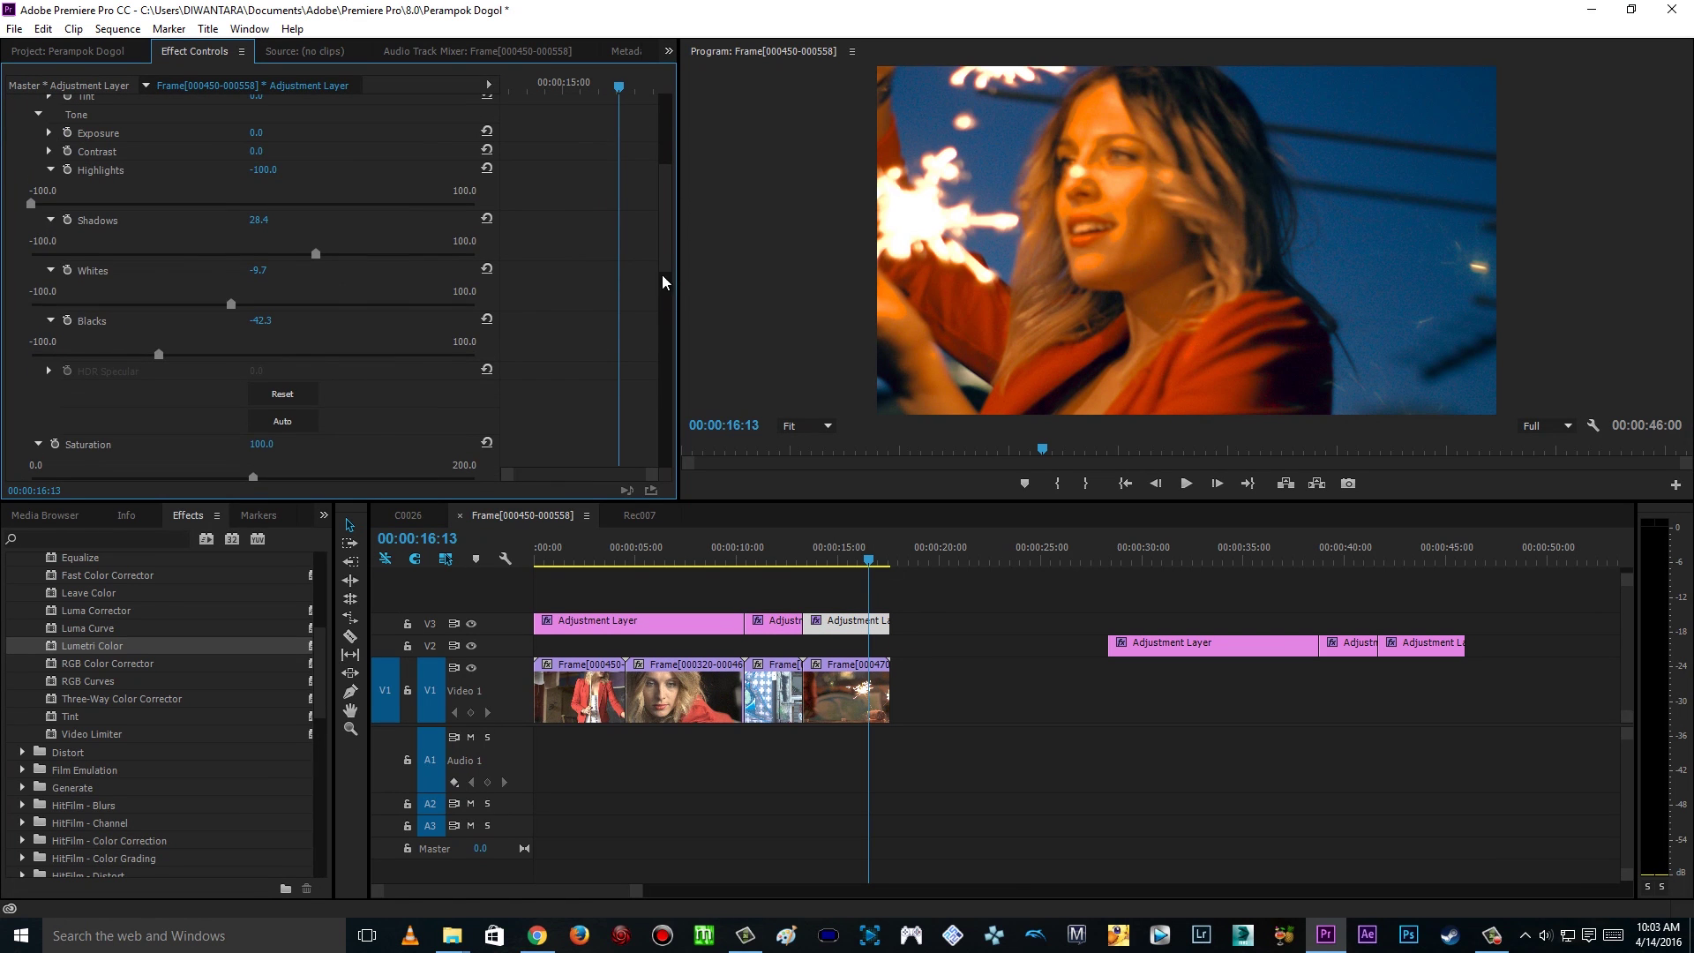
drag(32, 202, 104, 209)
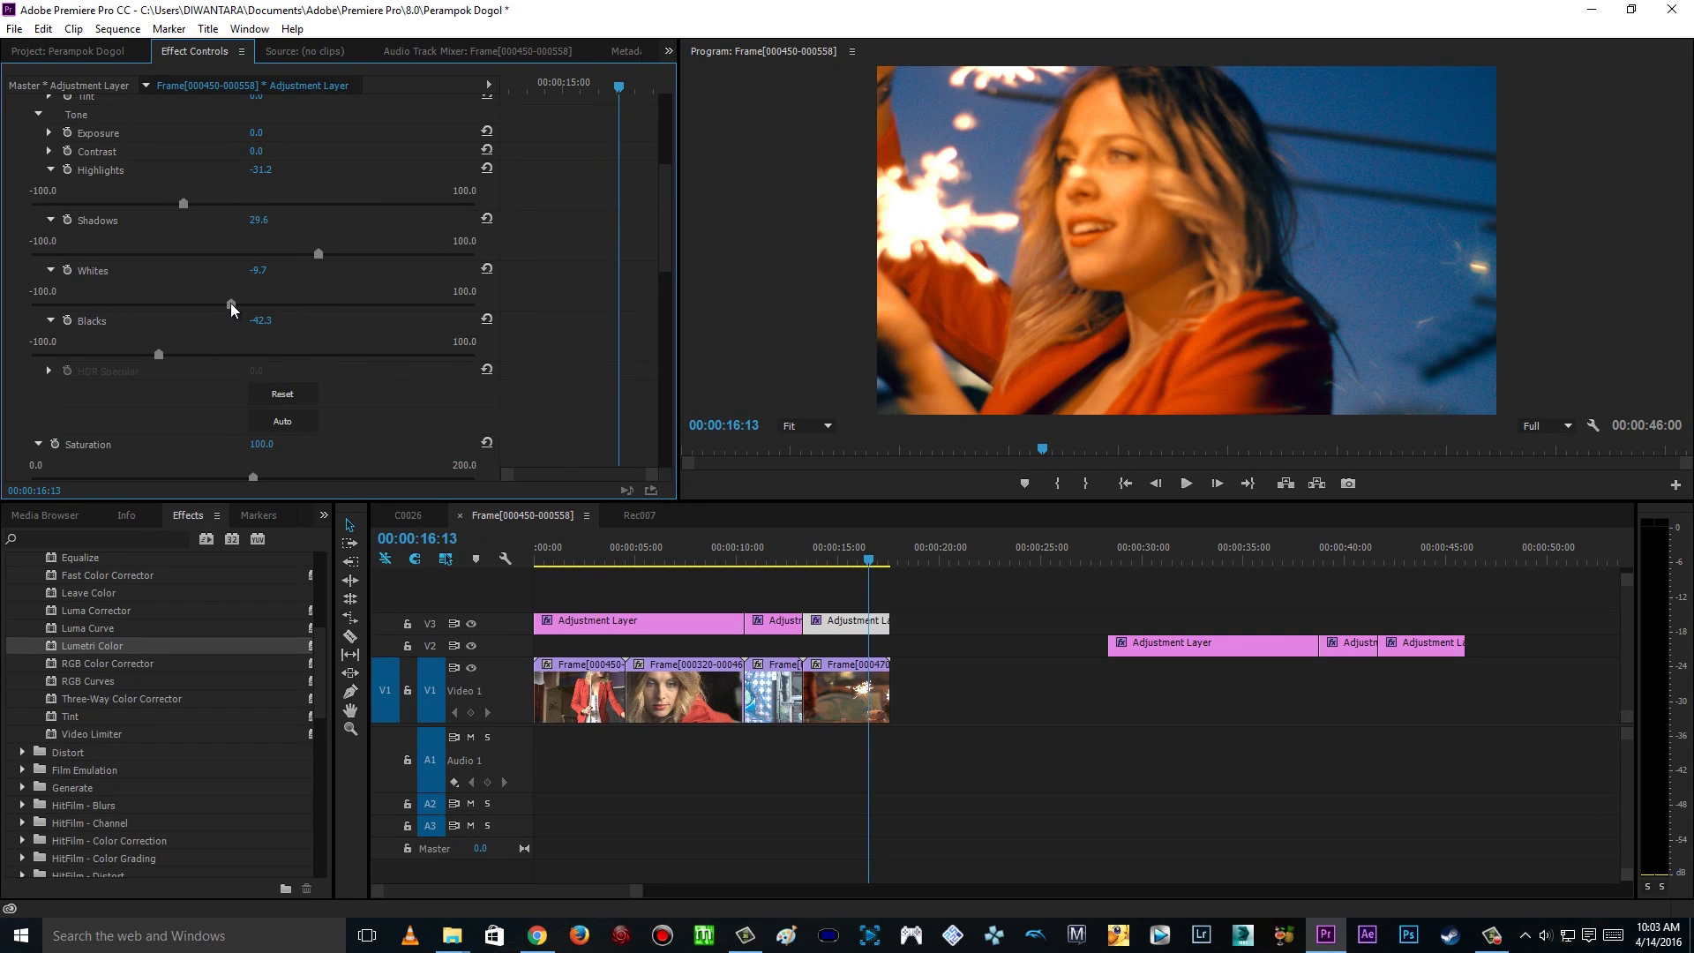
drag(230, 303, 248, 304)
drag(318, 254, 294, 252)
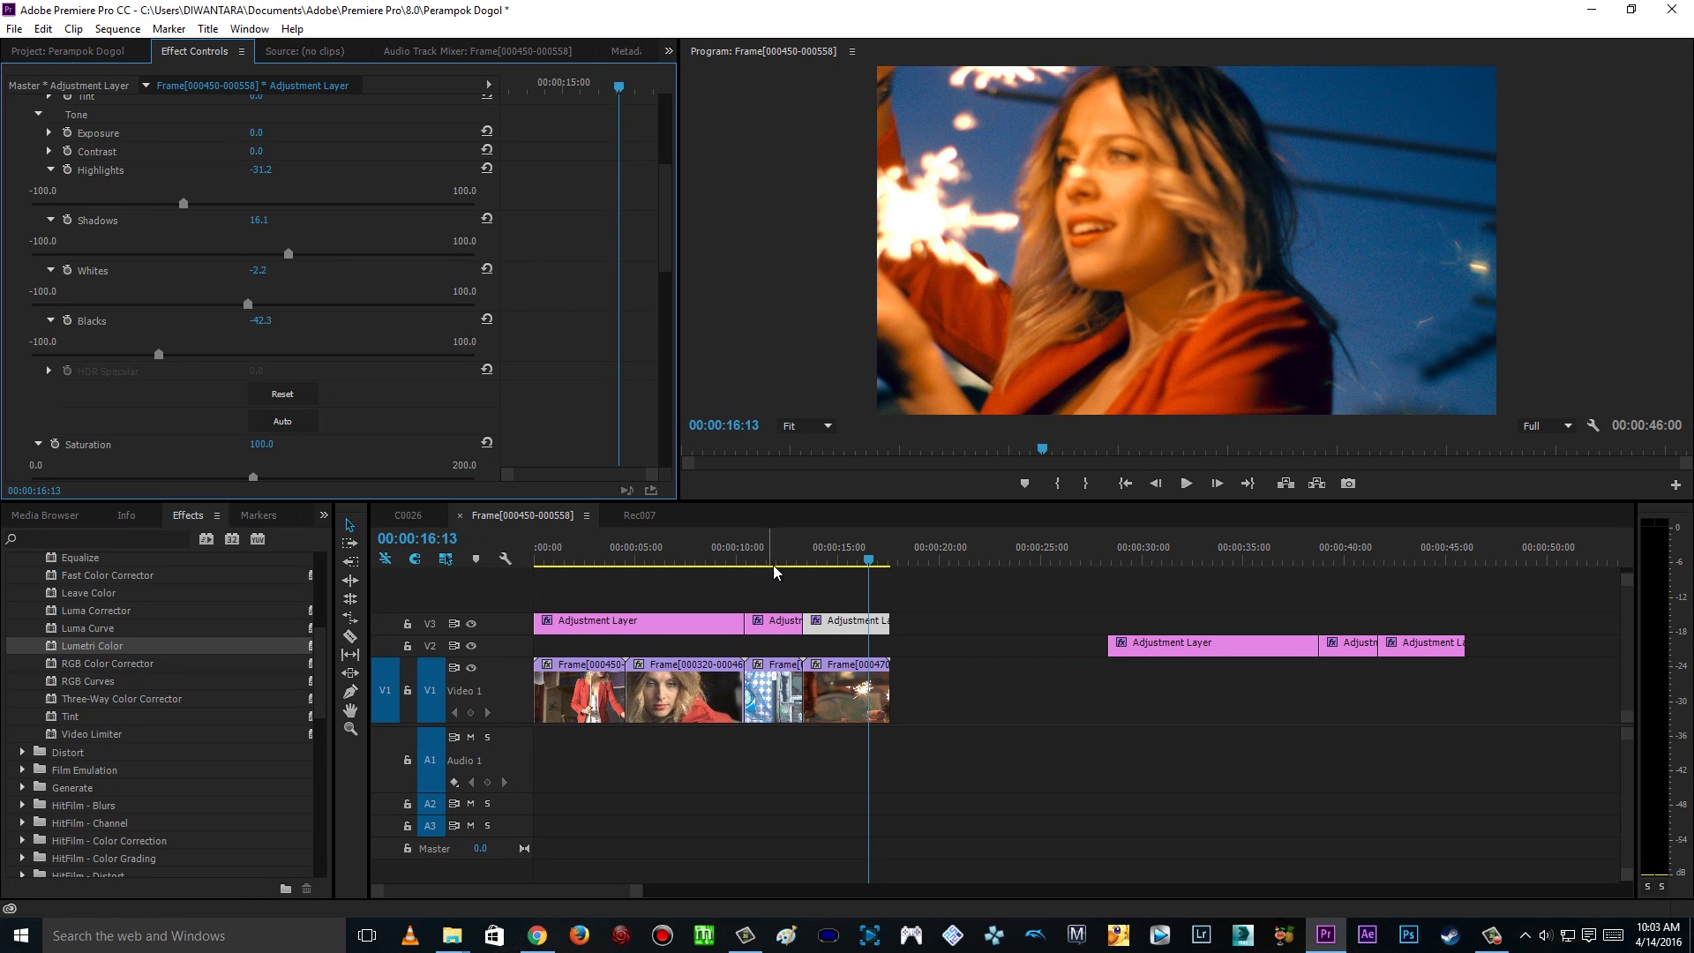
Step: Preview the graded fourth clip, and repeatedly compare the first clip near 00:00:02:06 with V3 hidden and shown, leaving V3 visible
click(809, 558)
key(space)
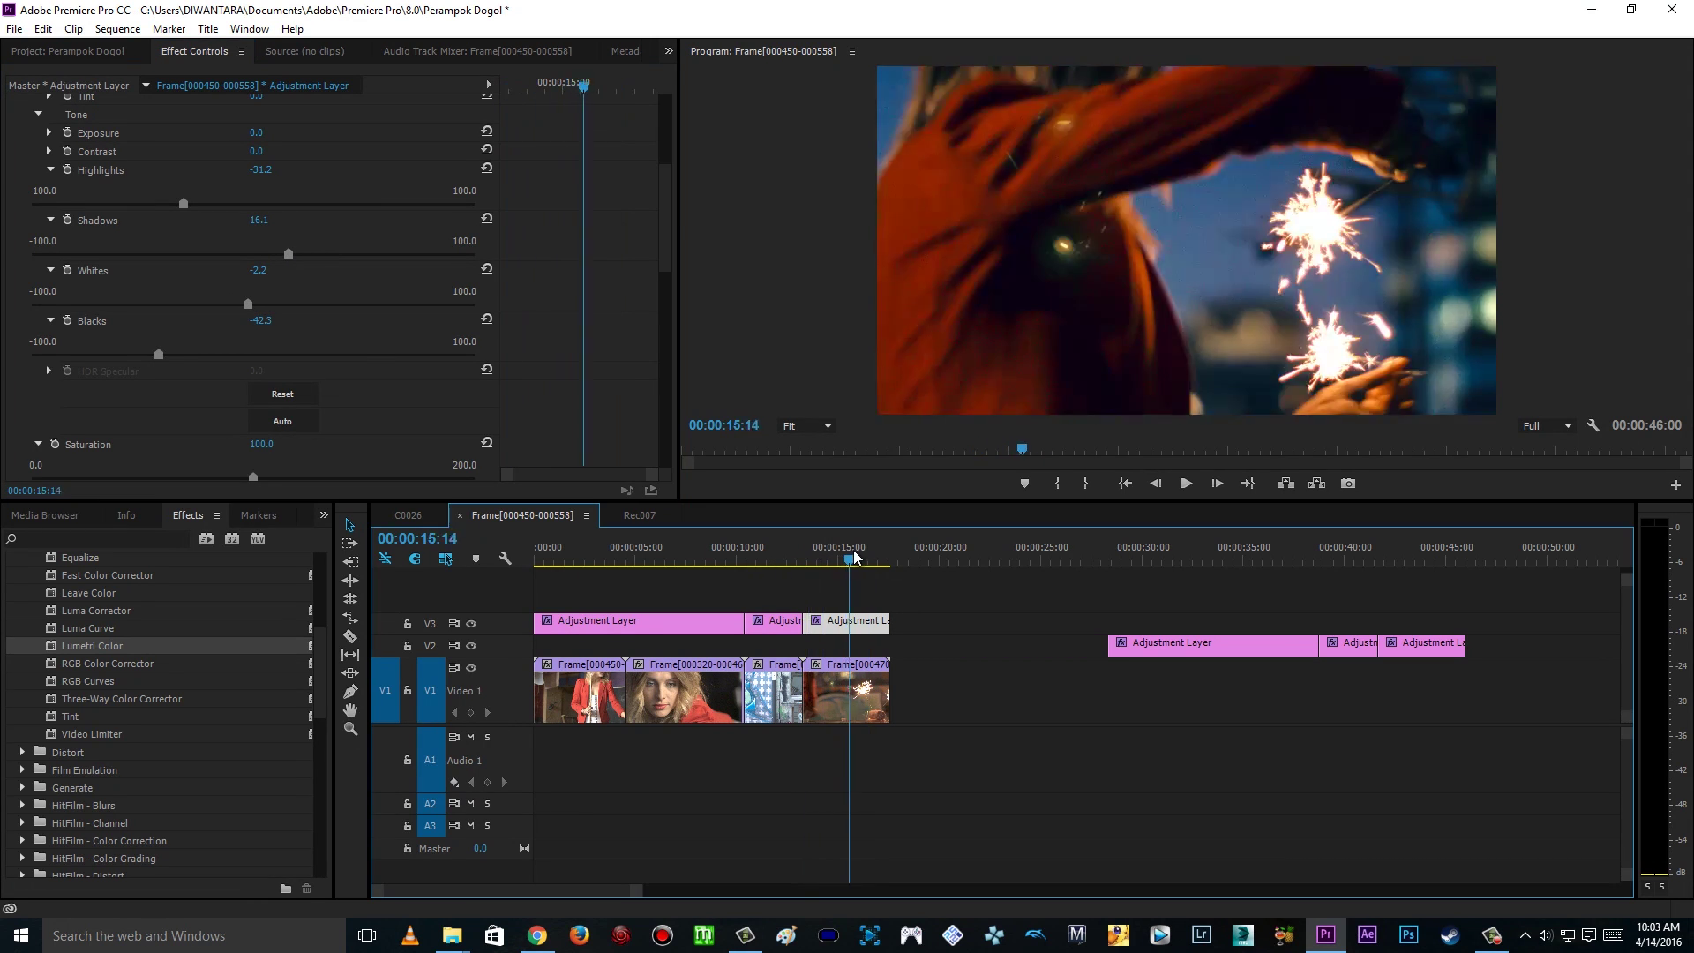
click(628, 558)
drag(628, 556, 578, 548)
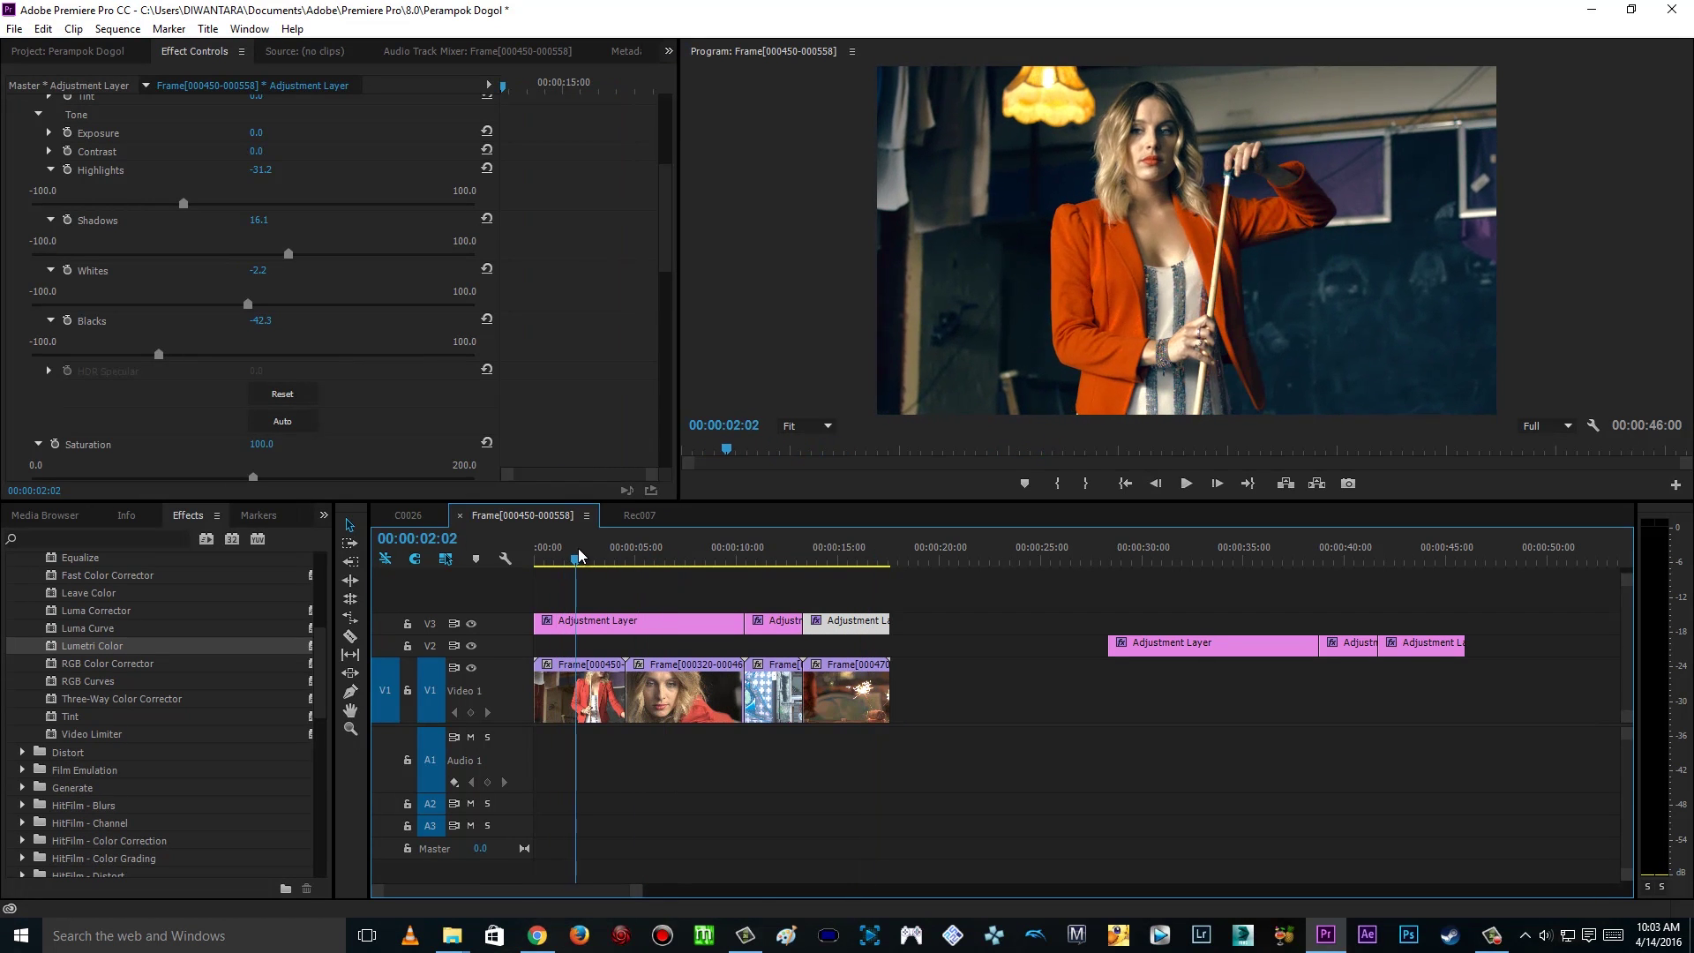
click(471, 623)
click(471, 623)
click(472, 623)
click(472, 624)
click(472, 624)
click(472, 624)
click(472, 624)
click(472, 623)
click(472, 624)
click(473, 624)
click(472, 623)
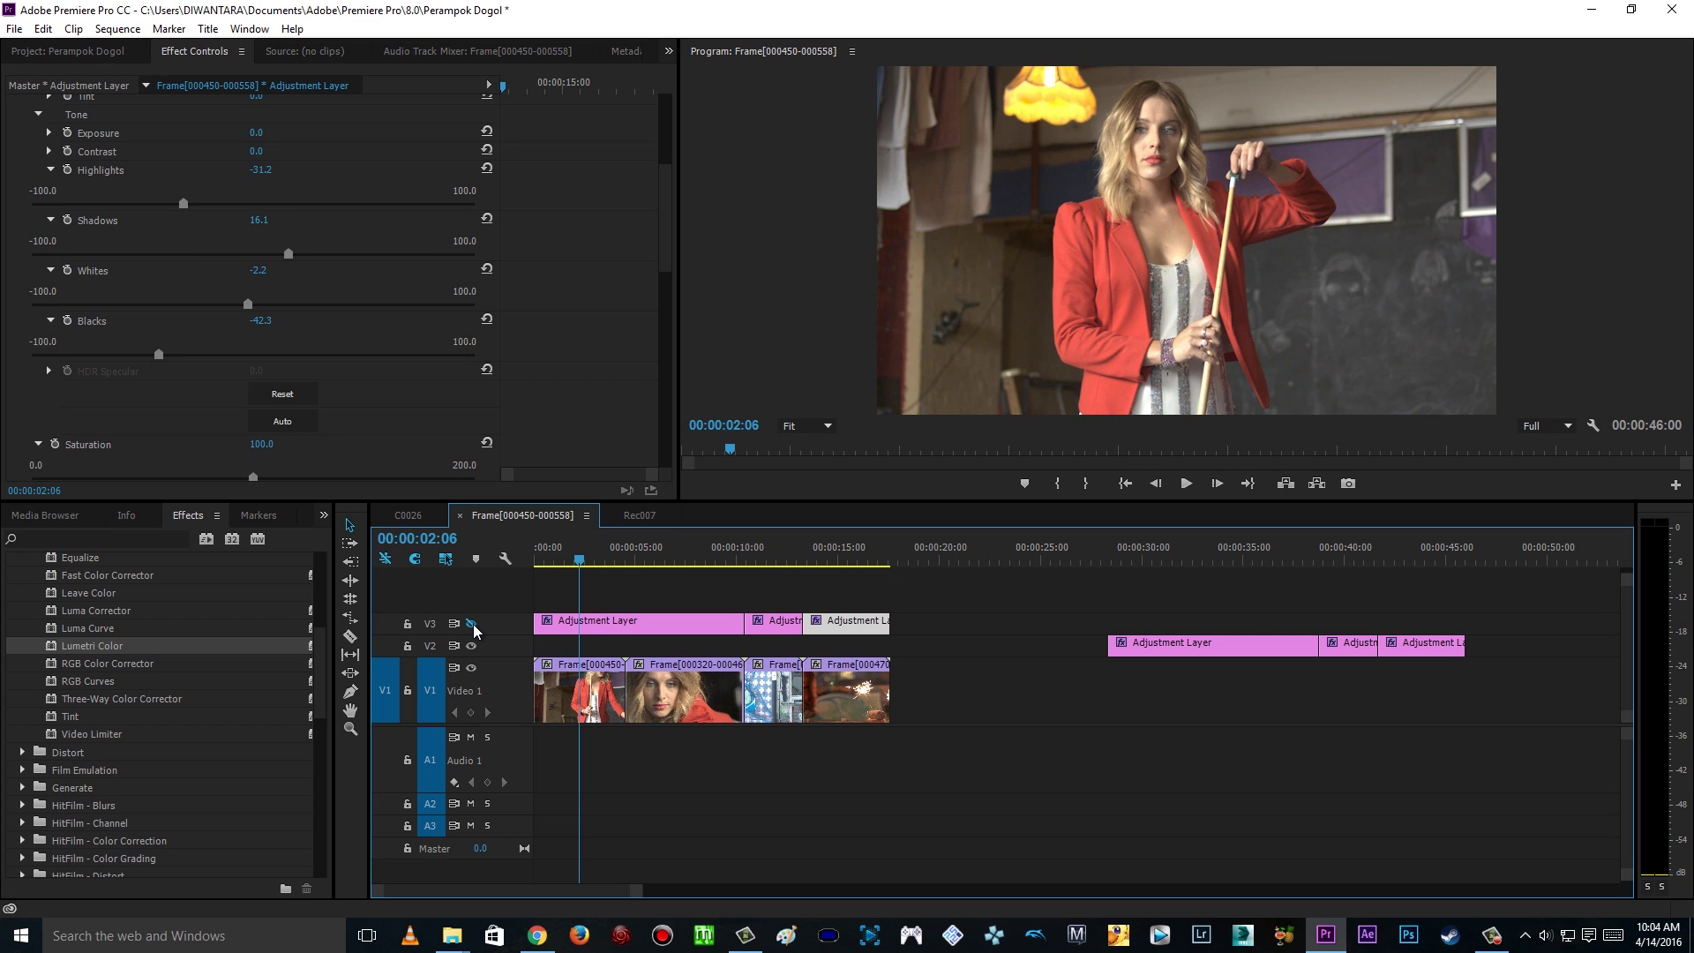
click(472, 624)
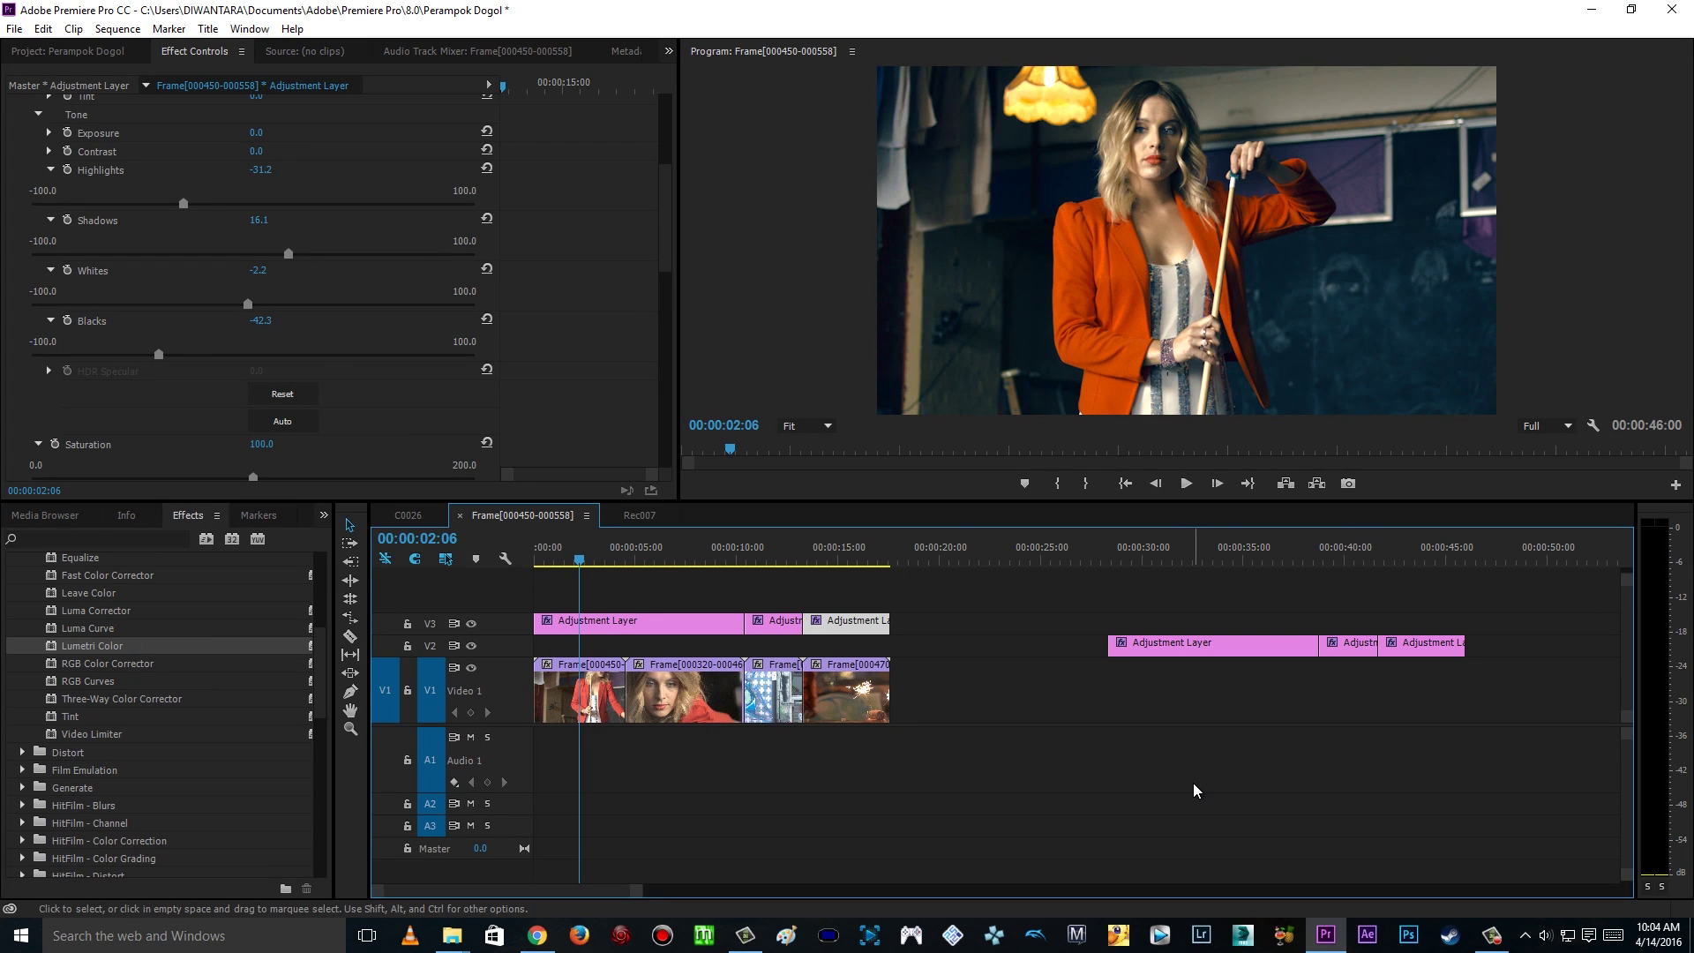
Step: Save the project
key(ctrl+s)
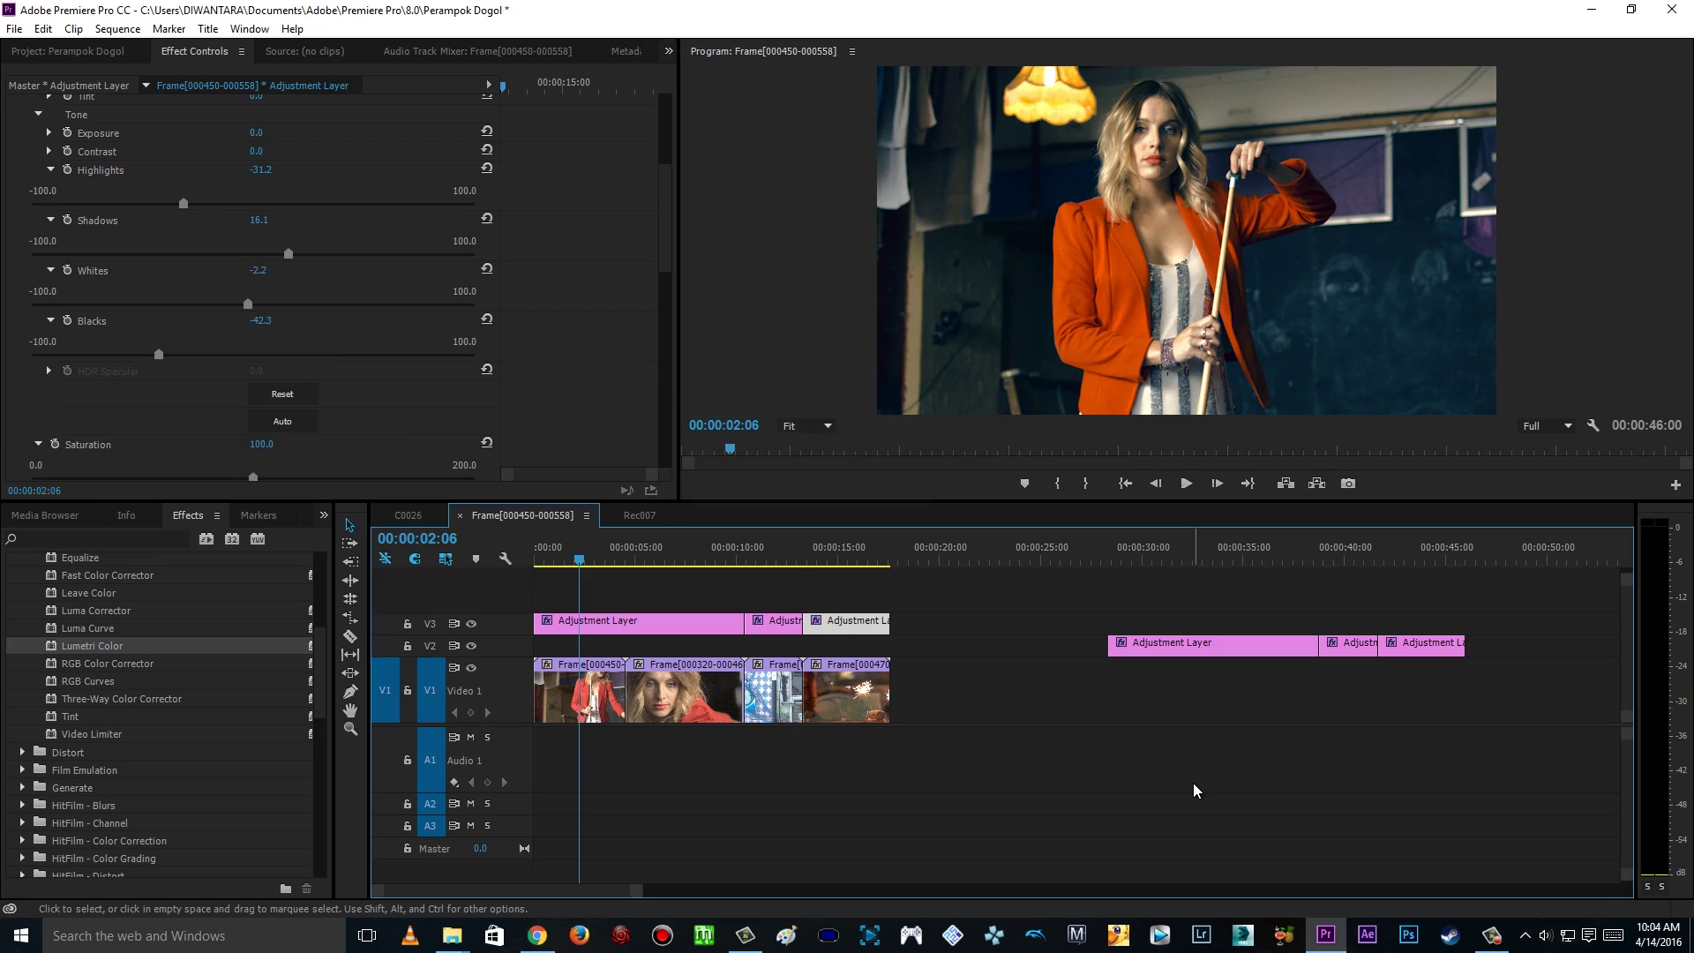